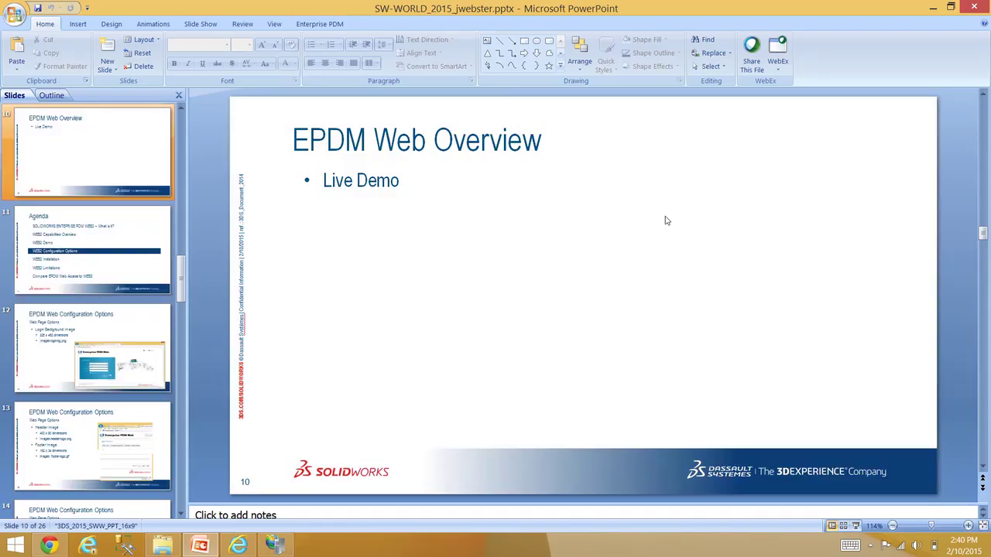
- Minimize PowerPoint and maximize Internet Explorer on the Enterprise PDM Web login page
left_click(934, 9)
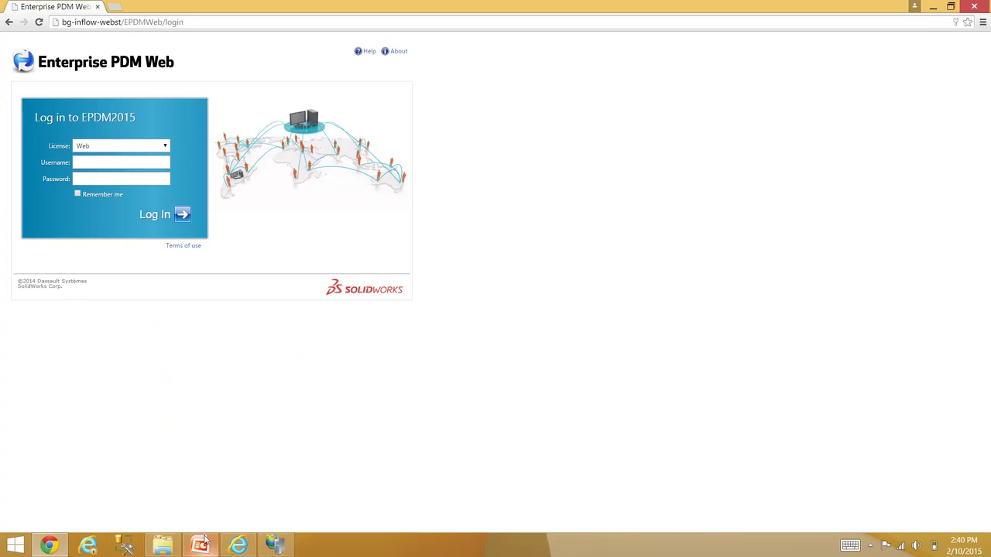
left_click(239, 547)
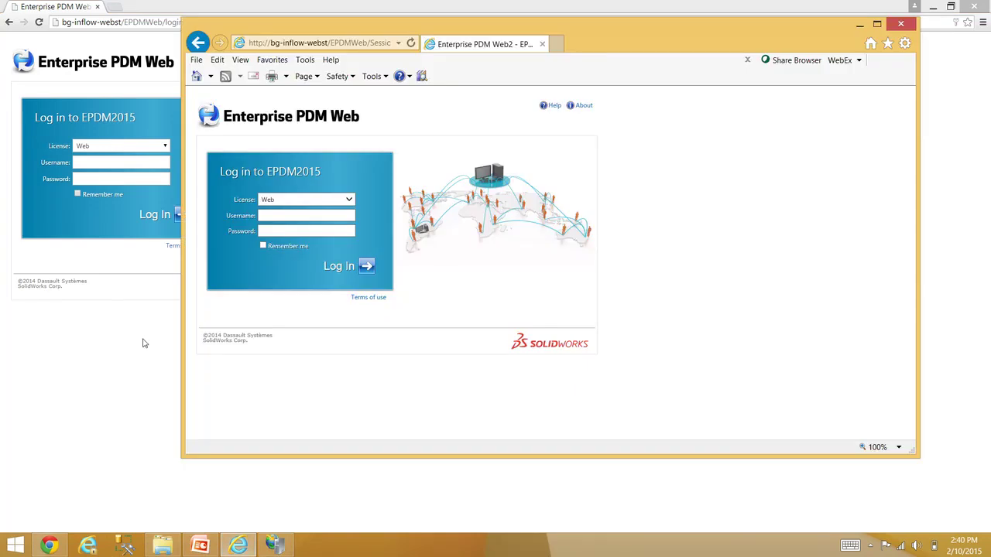
left_click(139, 348)
left_click(238, 546)
left_click(878, 24)
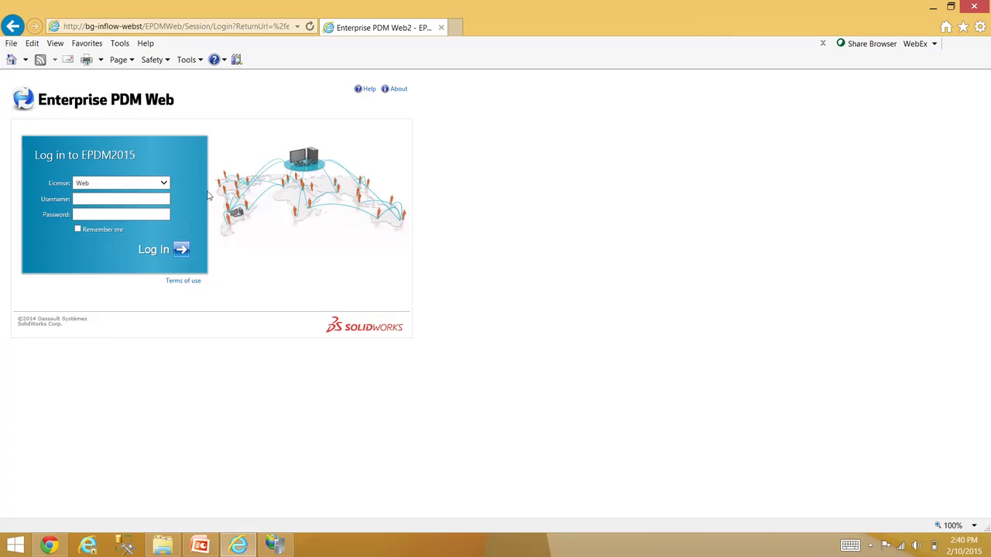
left_click(164, 183)
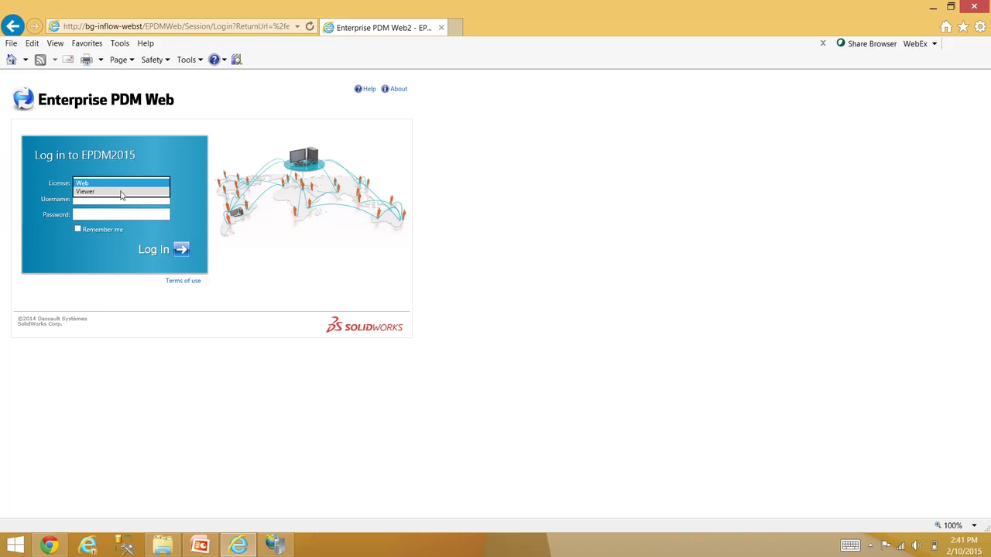
- Close the license list keeping Web, then reopen the Web and Viewer license choices
left_click(130, 214)
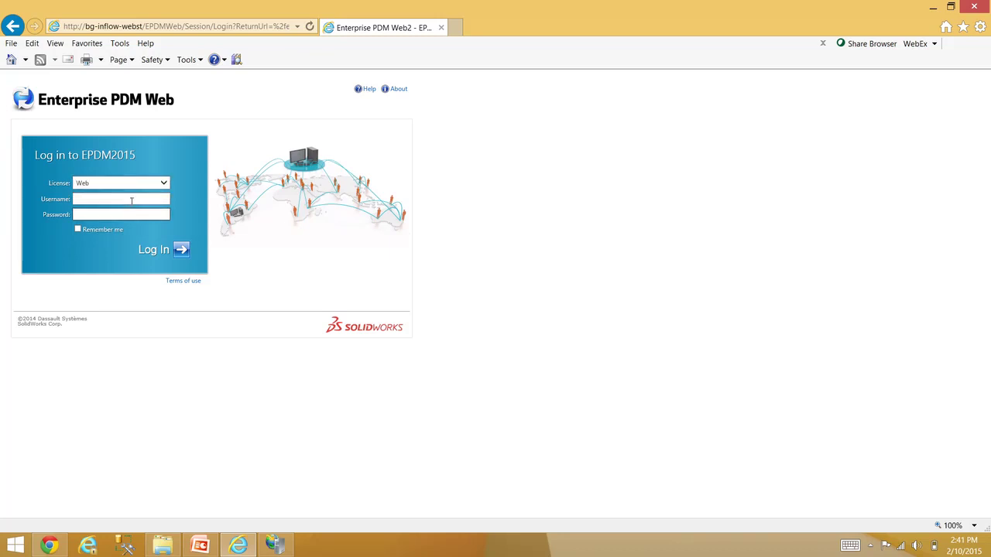
mouse_move(49, 551)
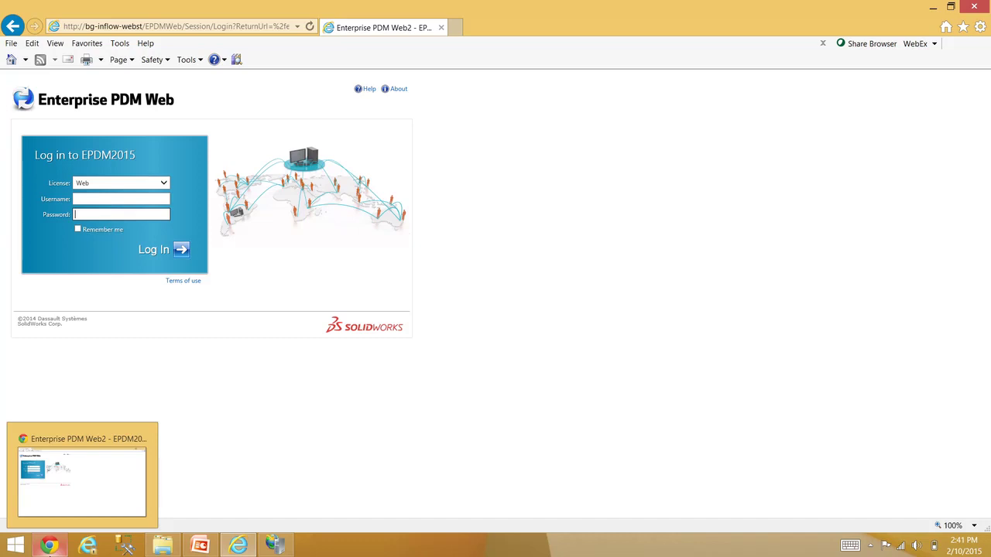
left_click(162, 183)
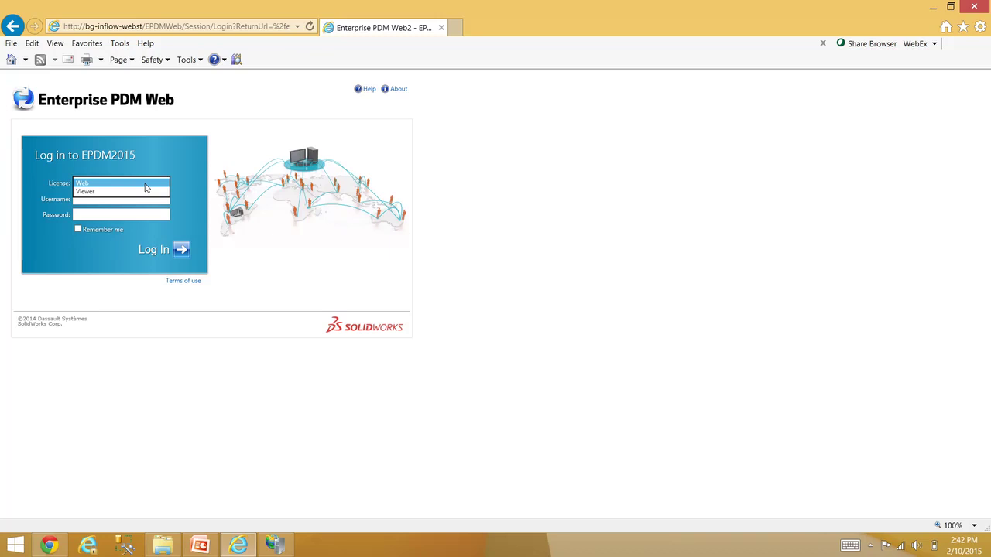
- Sign in to the EPDM2015 vault with the Web license using the username and password
left_click(104, 183)
left_click(108, 198)
type("admin")
key("Tab")
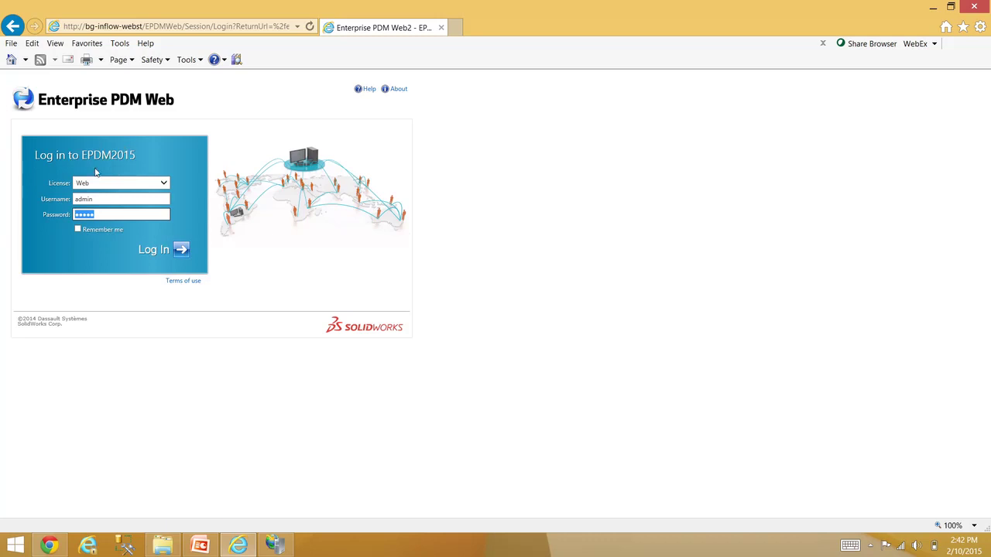
left_click(181, 250)
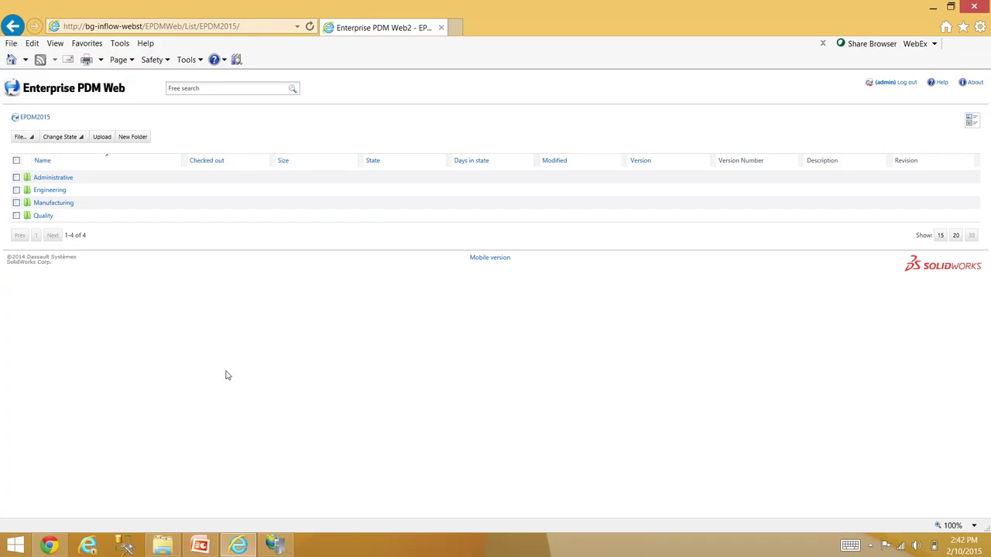
left_click(980, 26)
- Zoom the vault page to 200%, then back down to 150%
mouse_move(918, 68)
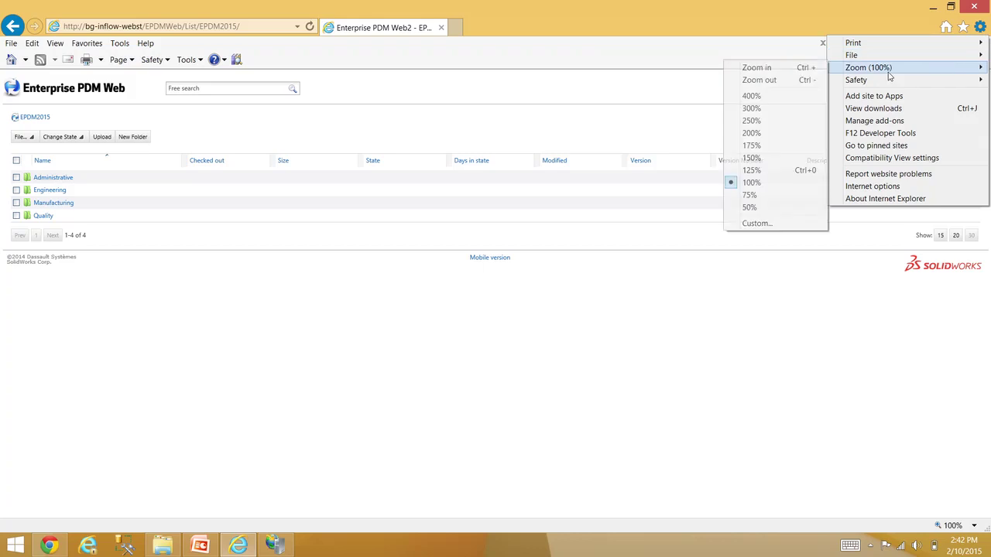
left_click(782, 131)
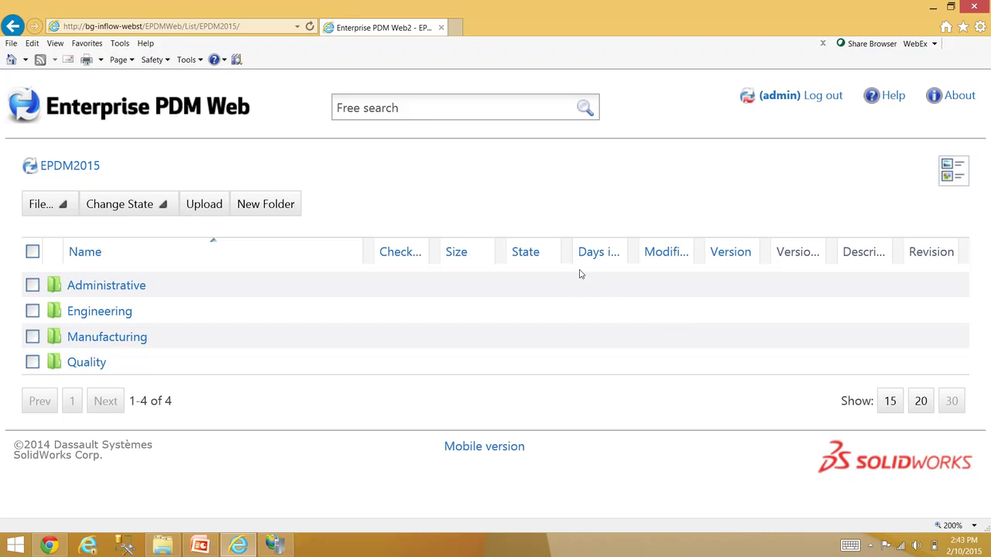
left_click(978, 28)
mouse_move(916, 71)
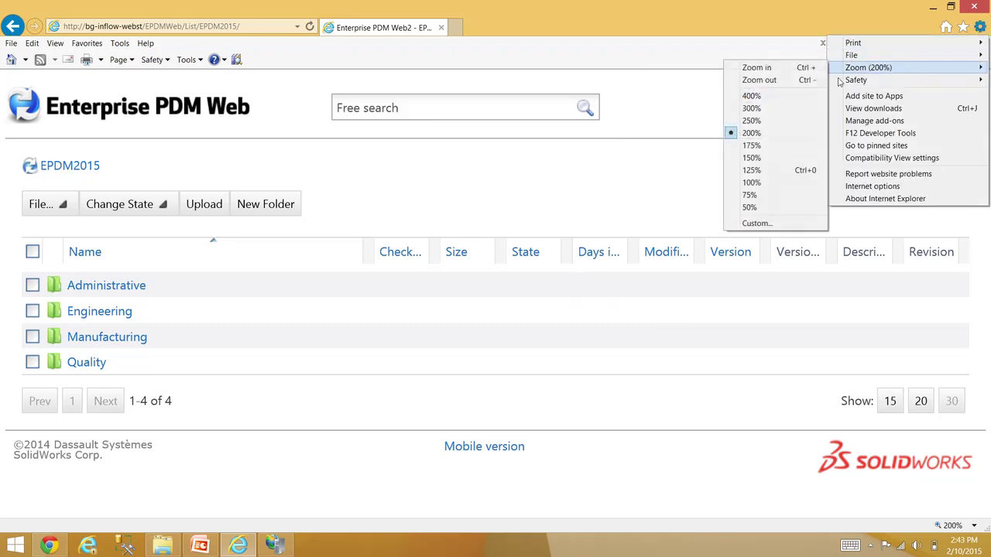
left_click(770, 158)
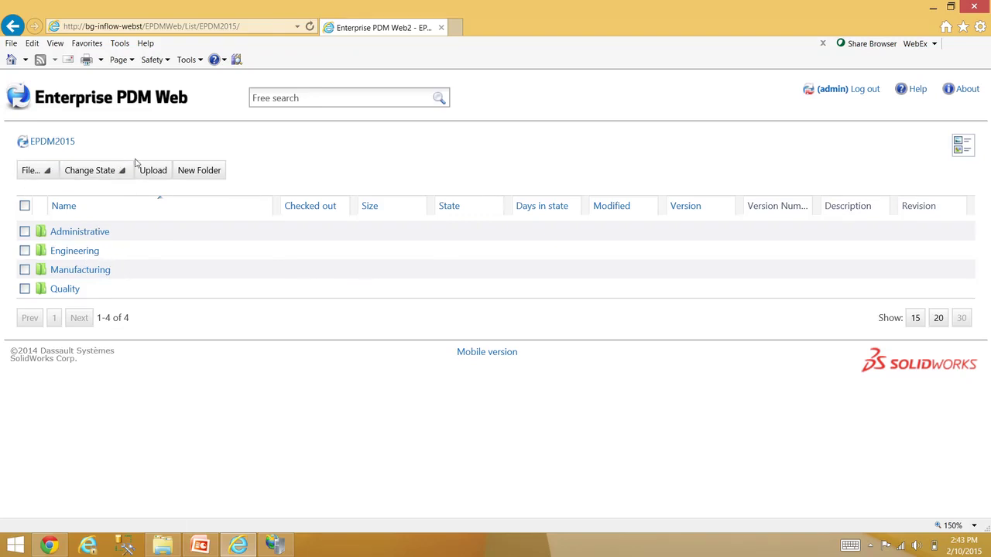
left_click(285, 100)
- Navigate through Engineering > Products > Enclosures > Industrial Equipment > CAD
left_click(48, 172)
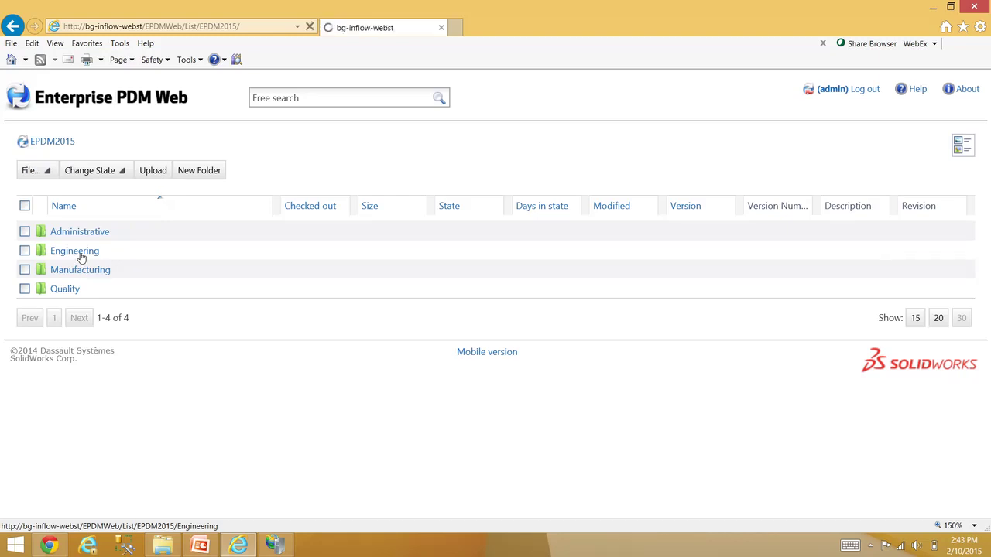
left_click(82, 257)
left_click(77, 273)
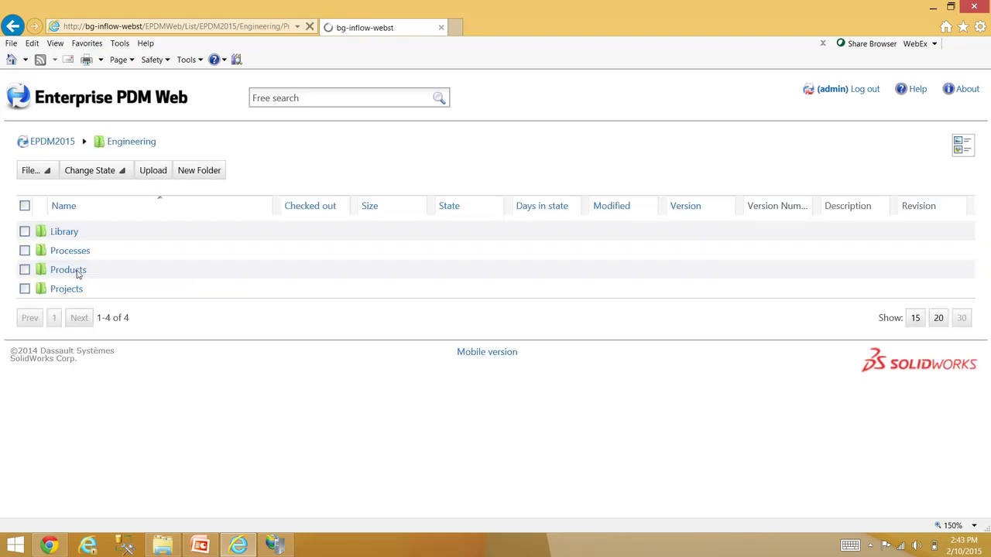
left_click(77, 231)
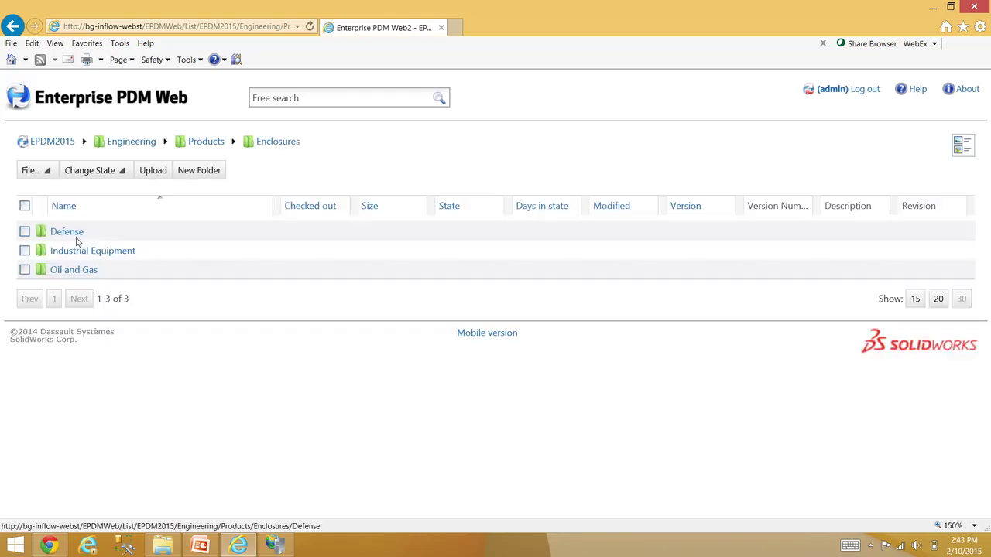
left_click(73, 252)
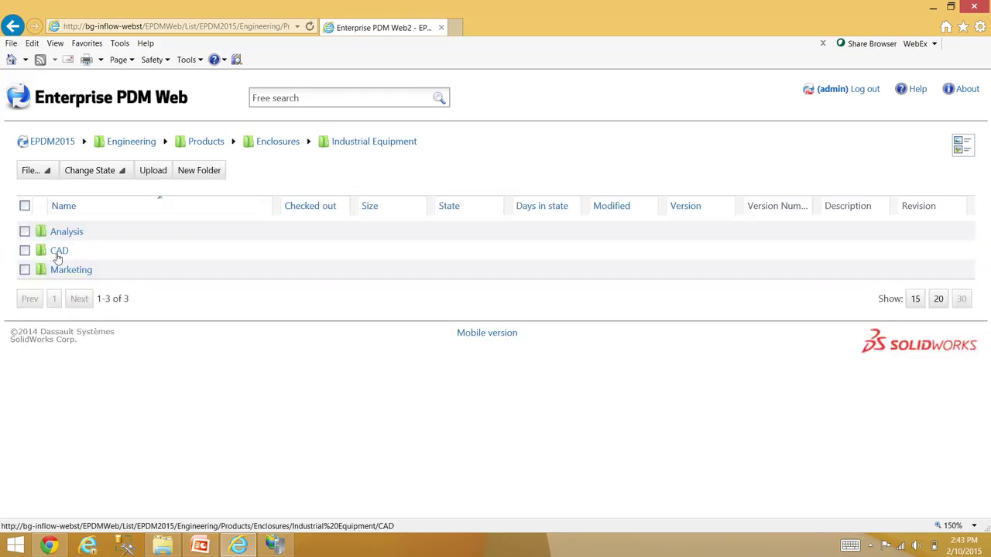
left_click(58, 252)
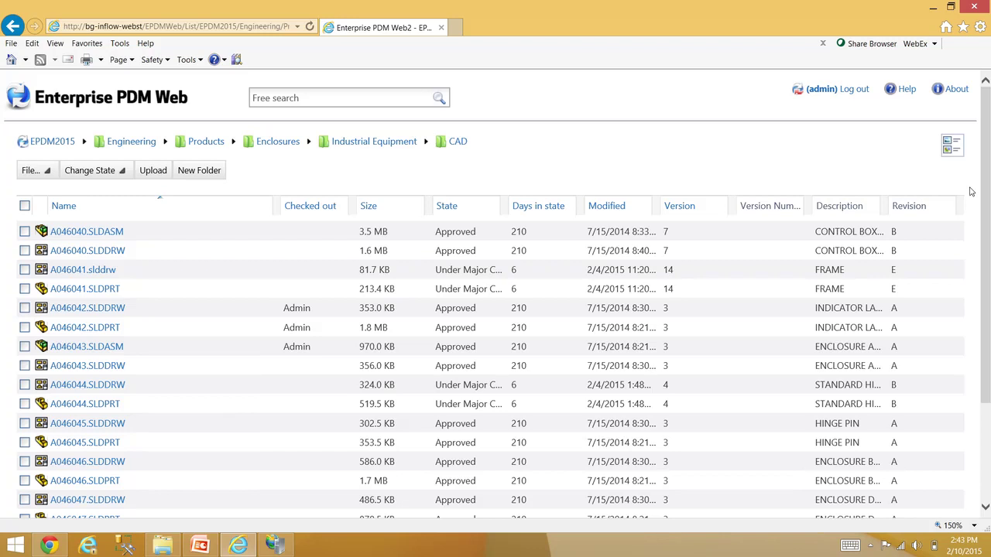
mouse_move(986, 183)
left_mouse_down()
mouse_move(986, 258)
mouse_move(987, 183)
left_mouse_up()
scroll(988, 186, "down", 3)
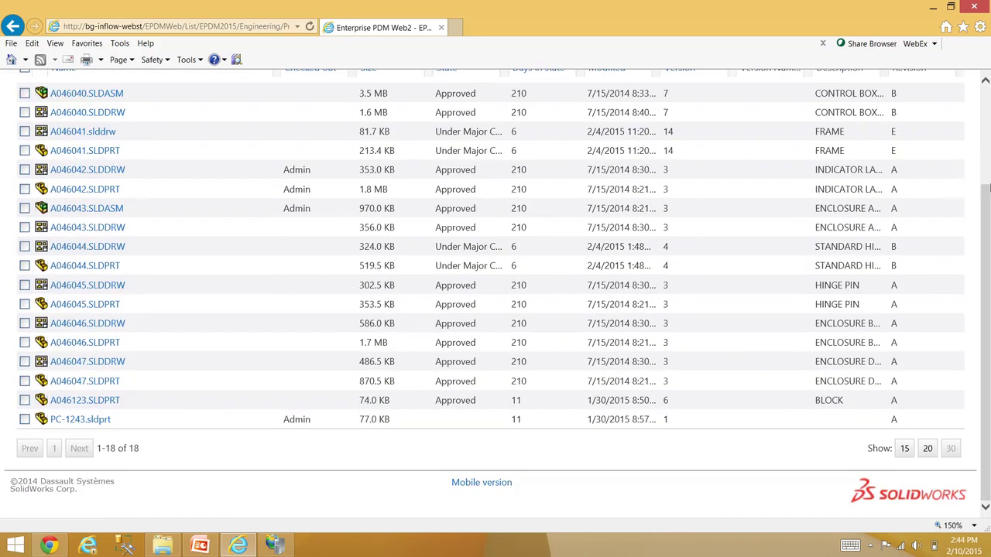
scroll(988, 186, "up", 3)
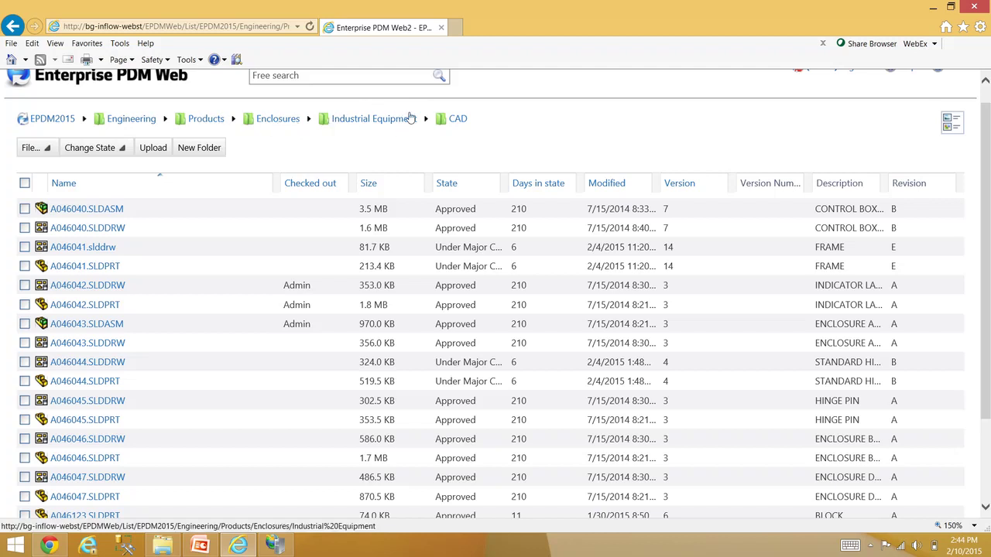
- Navigate from Products through Enclosures and Industrial Equipment into the CAD folder
left_click(205, 119)
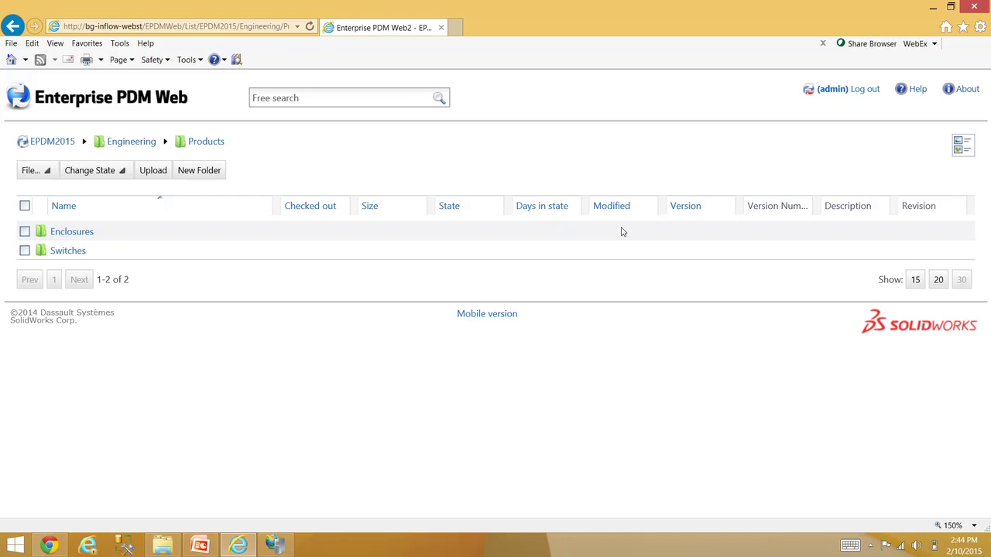
left_click(77, 232)
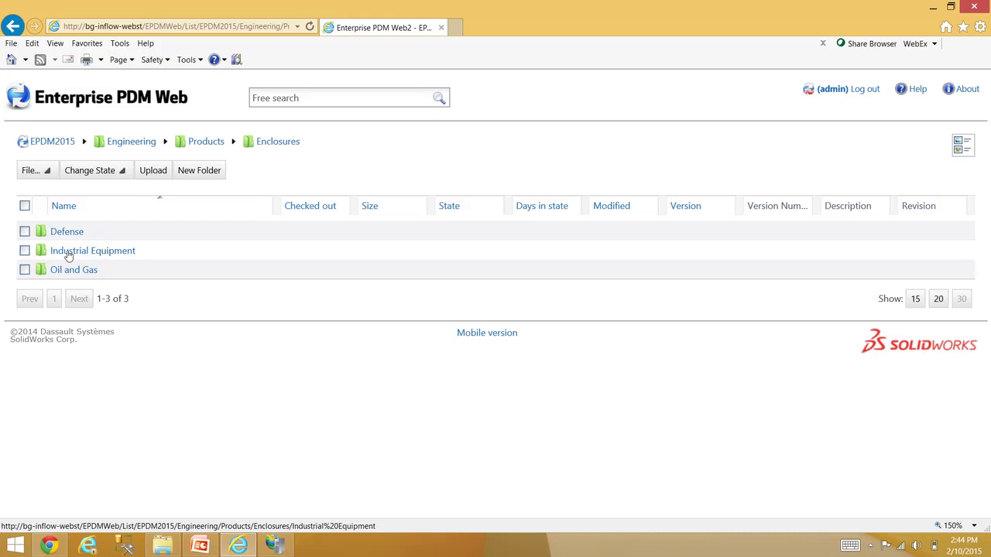
left_click(68, 254)
left_click(64, 252)
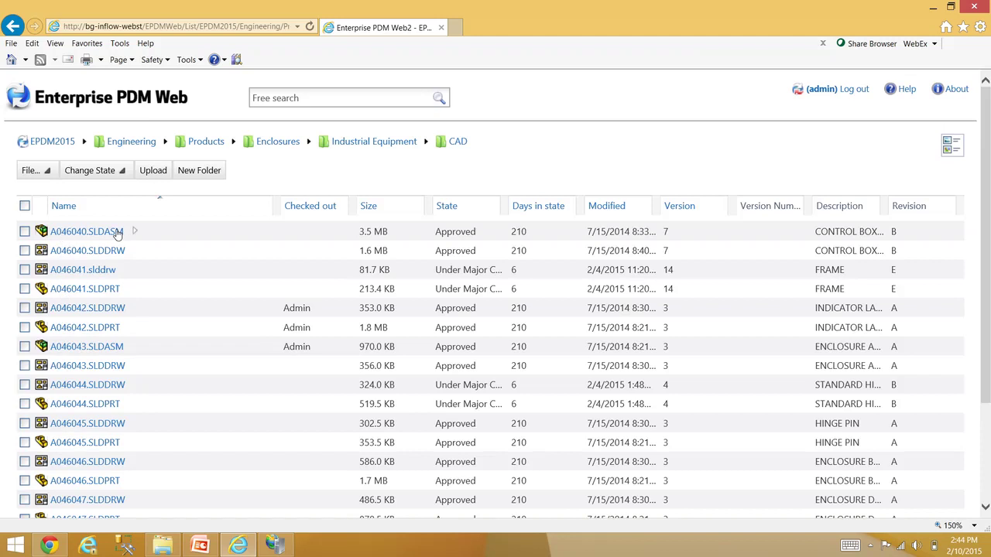
- Show the Contains list for the A046040.SLDASM assembly
left_click(26, 232)
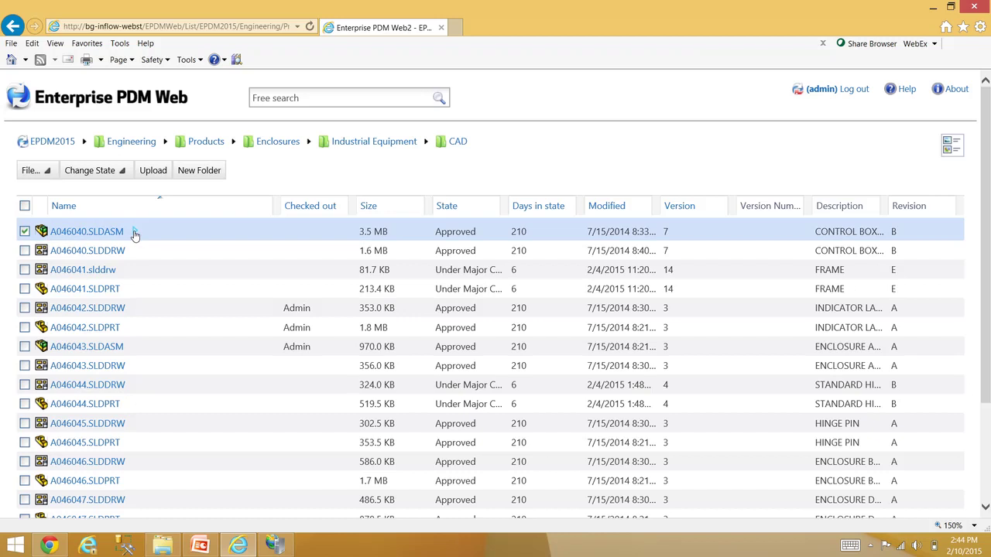
left_click(135, 233)
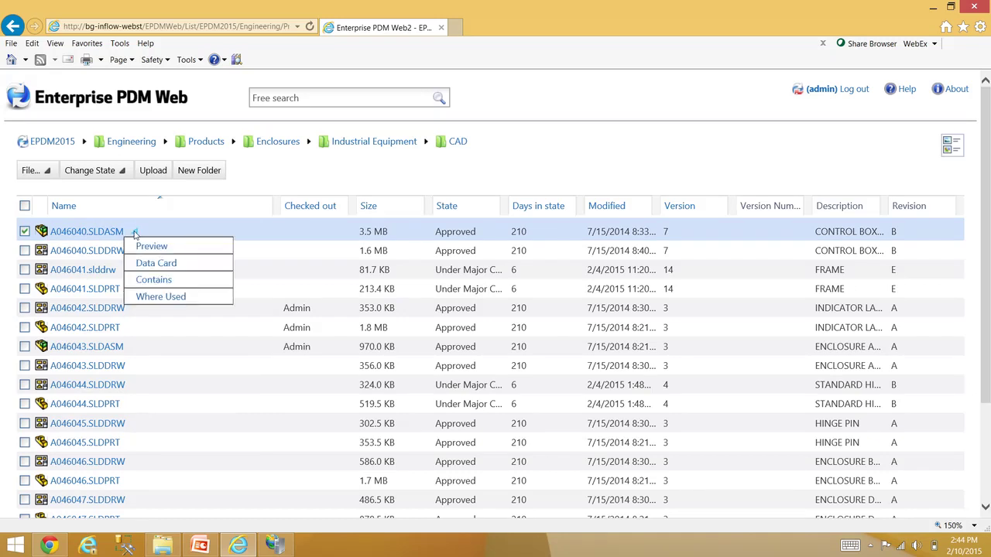
left_click(138, 234)
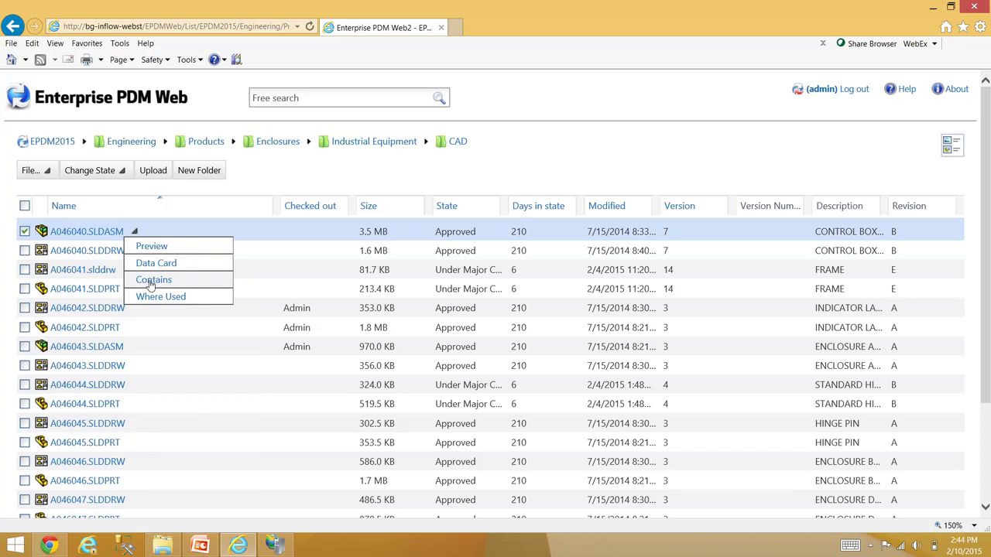
left_click(152, 281)
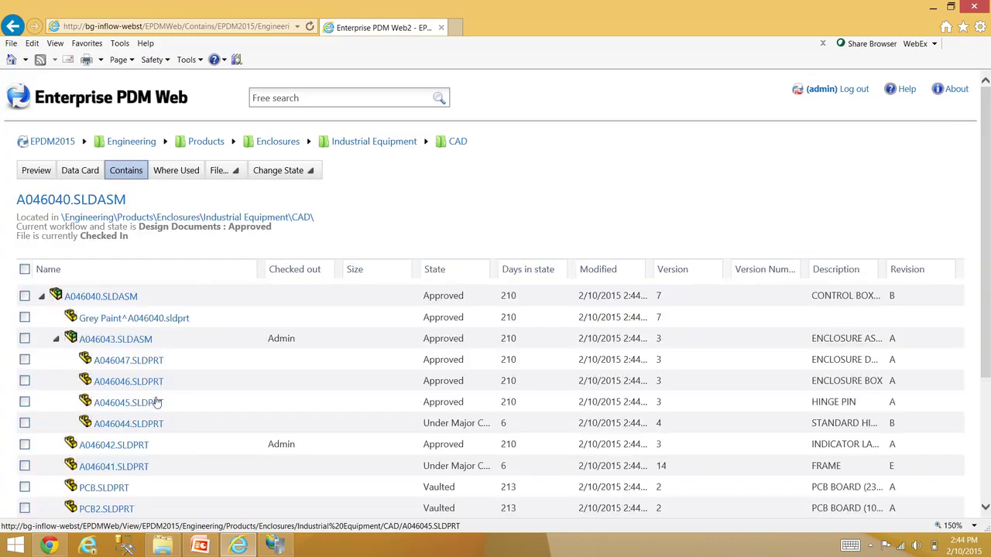
scroll(195, 403, "down", 3)
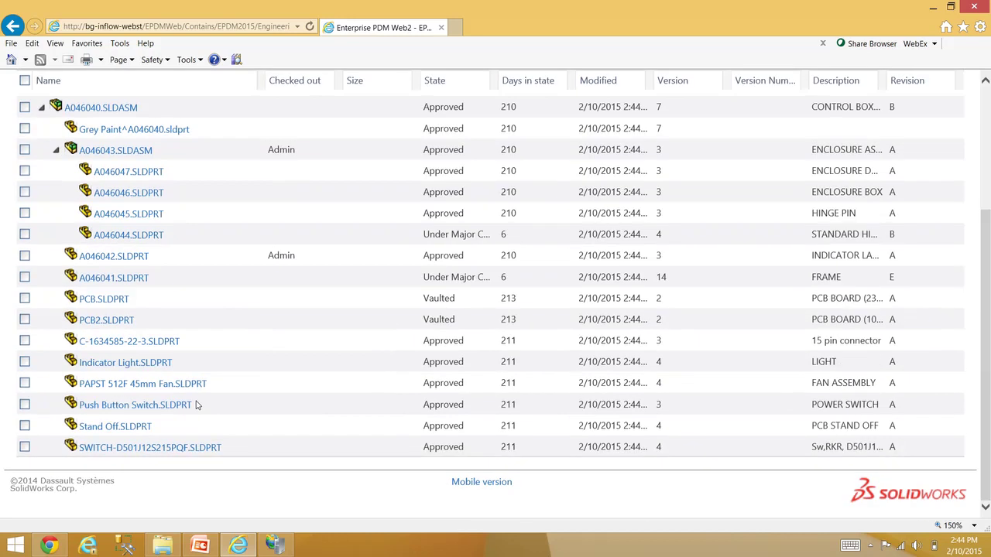
scroll(198, 405, "up", 3)
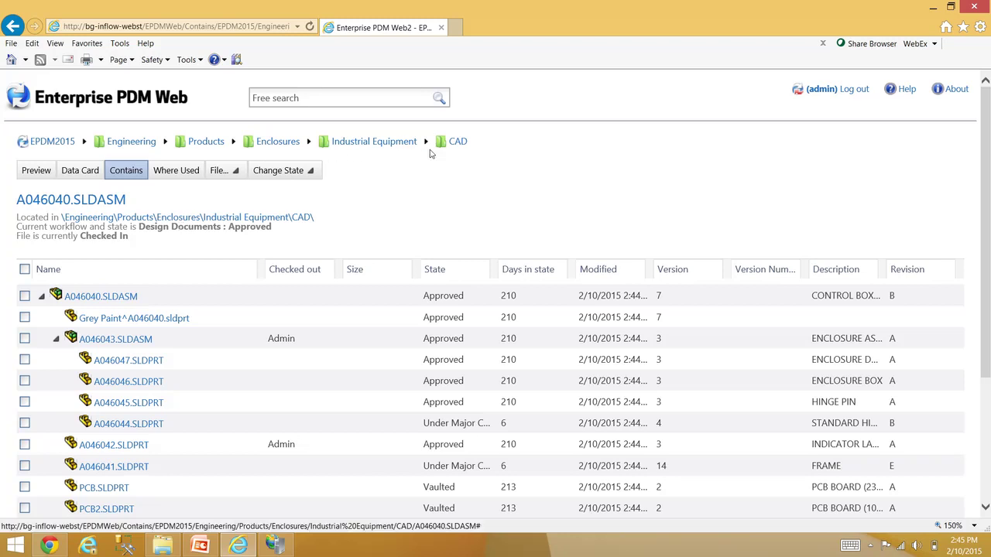
- Return to the CAD folder and open the A046041.SLDPRT frame part preview
left_click(457, 143)
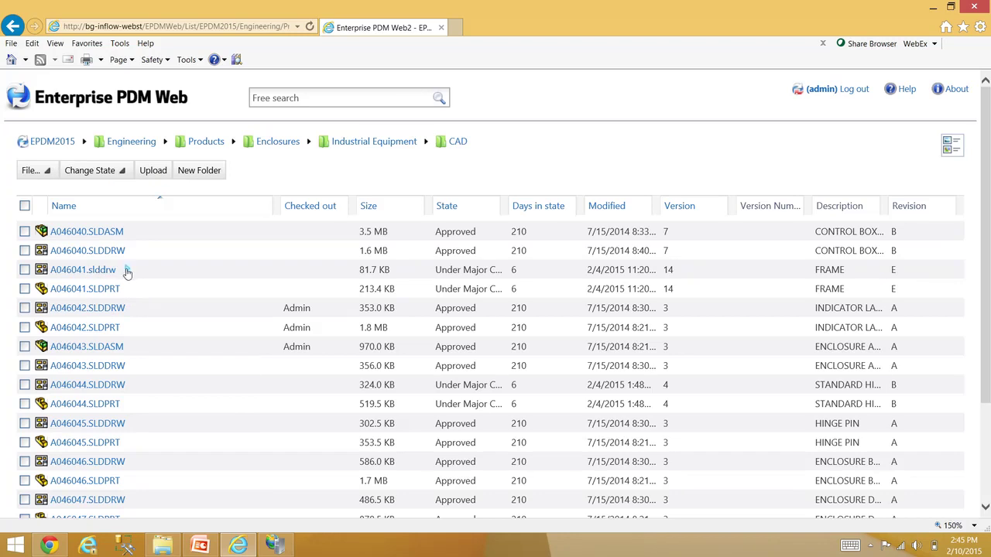
left_click(128, 271)
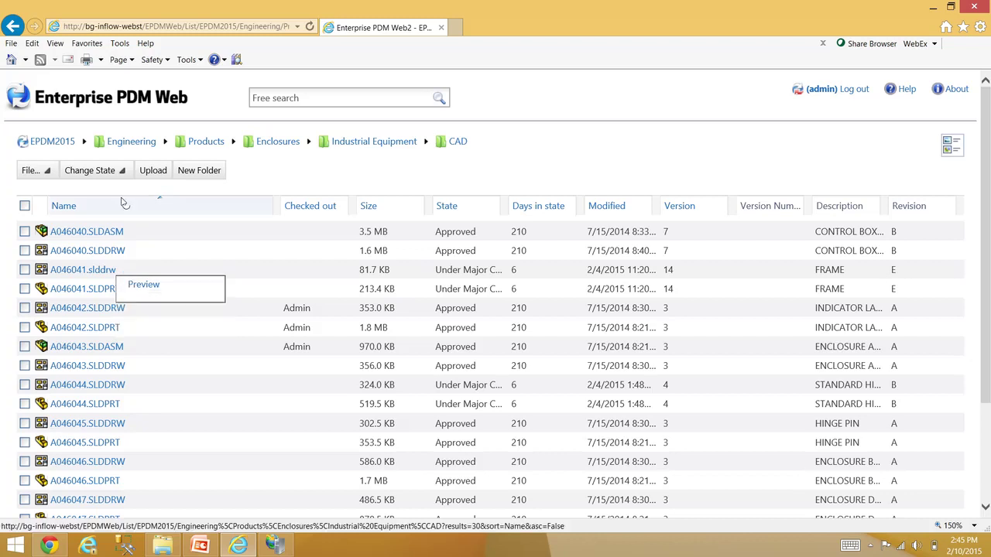
left_click(68, 292)
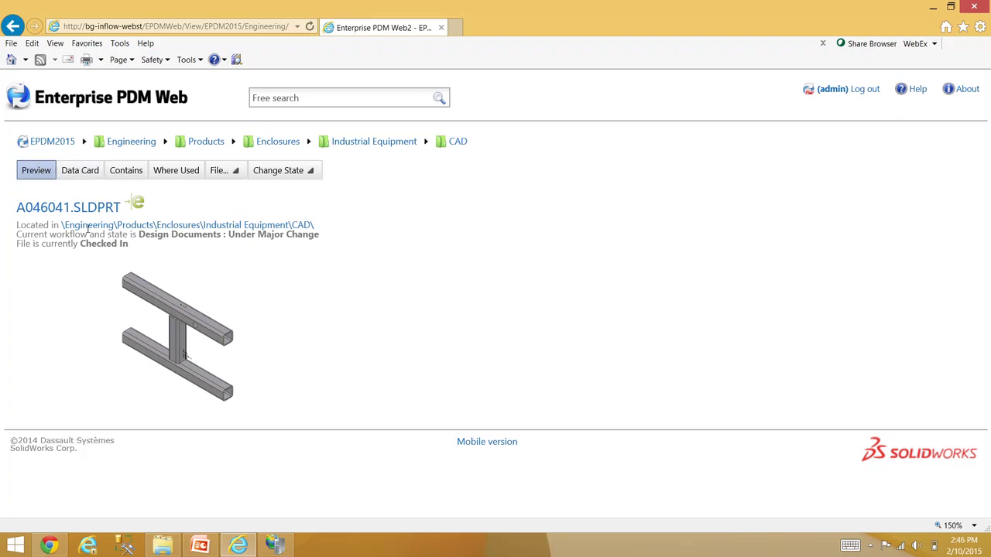
- View A046041.SLDPRT's data card across the @, As Machined and As Welded configurations
left_click(80, 172)
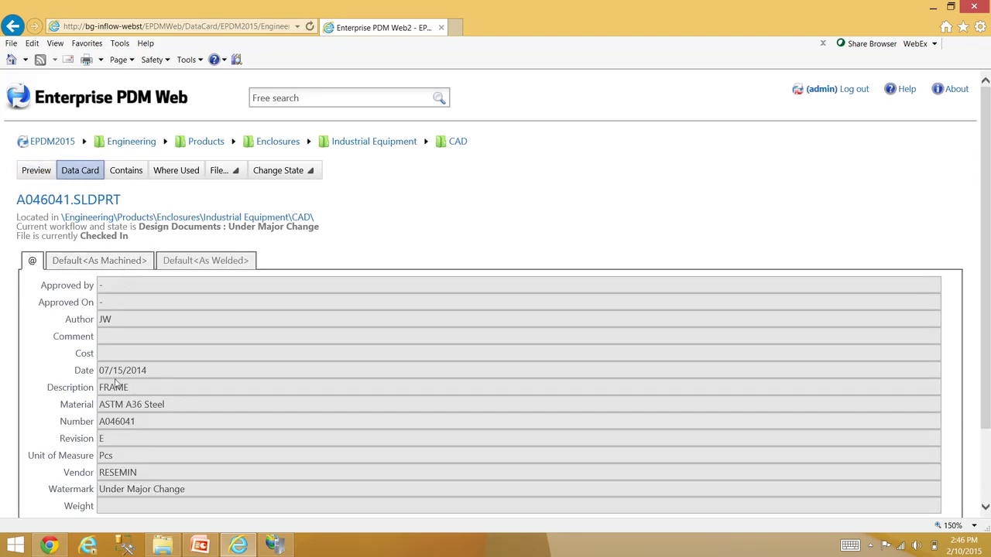
scroll(131, 400, "down", 1)
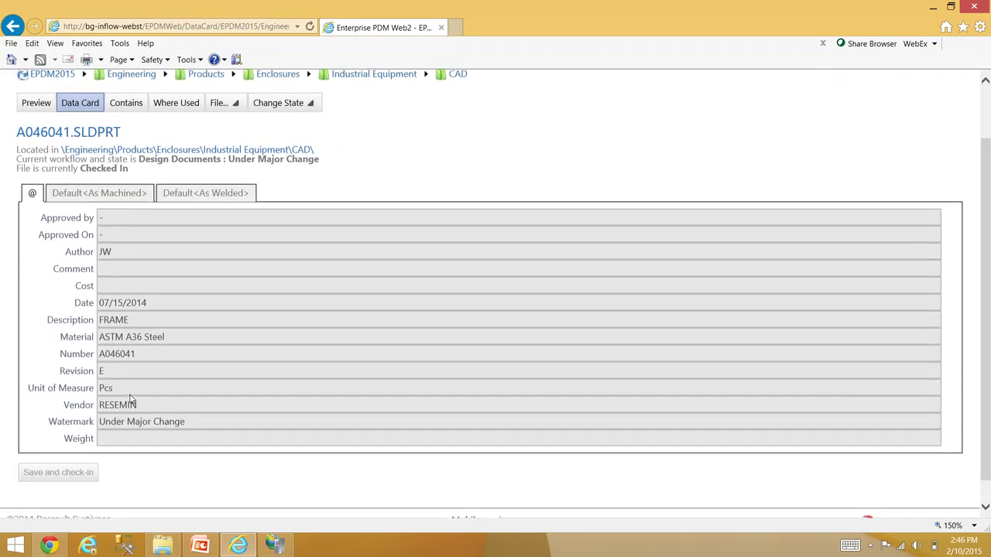
left_click(101, 198)
left_click(190, 197)
left_click(32, 194)
scroll(163, 304, "up", 1)
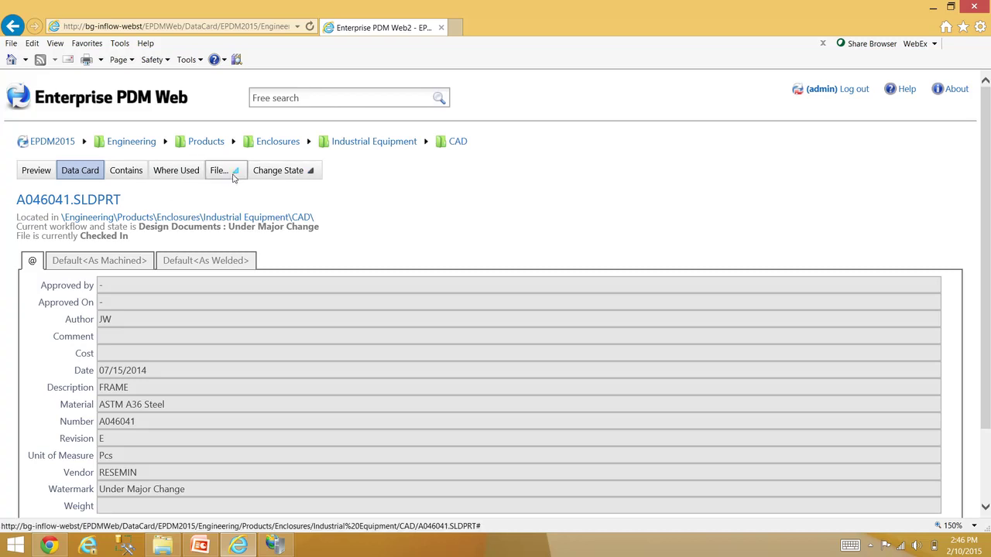
left_click(232, 172)
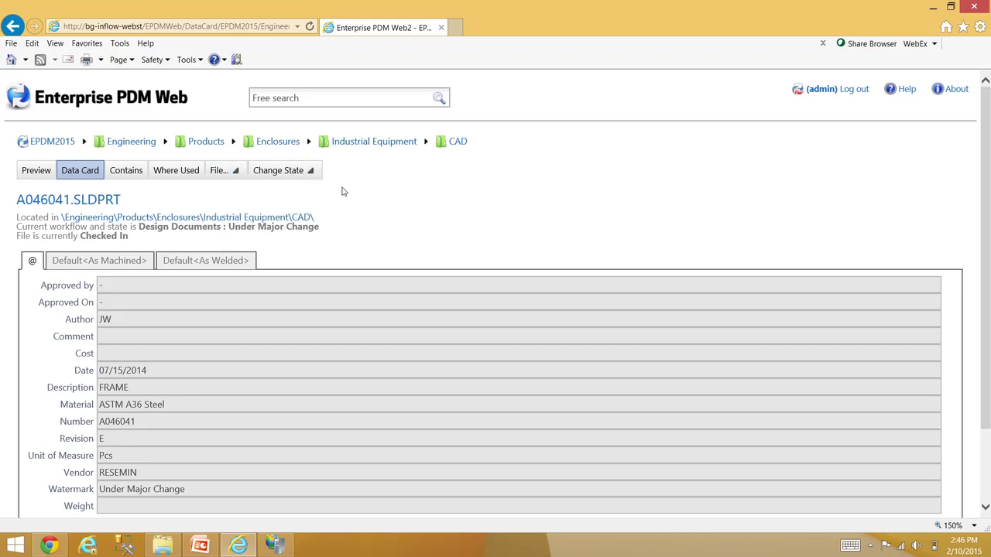
left_click(309, 170)
left_click(306, 177)
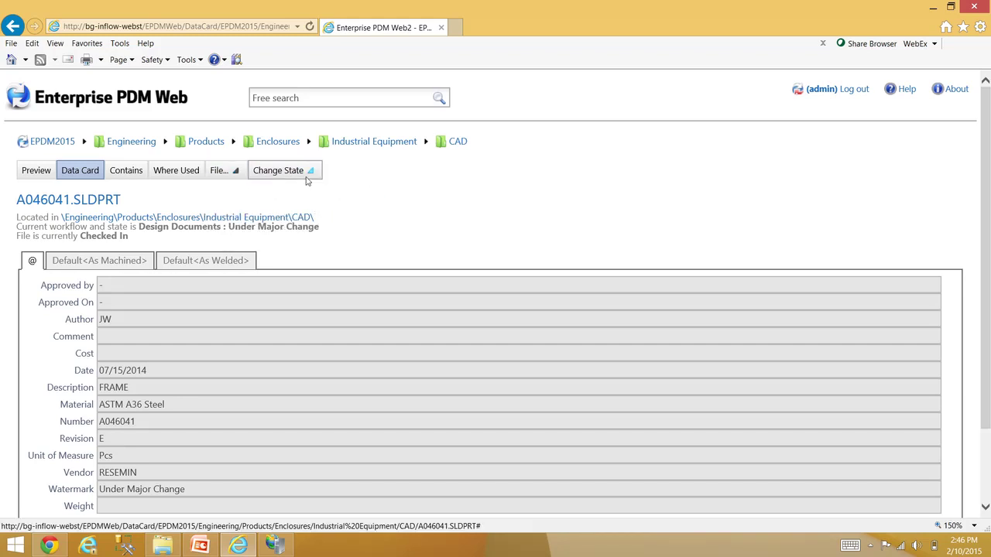
left_click(307, 177)
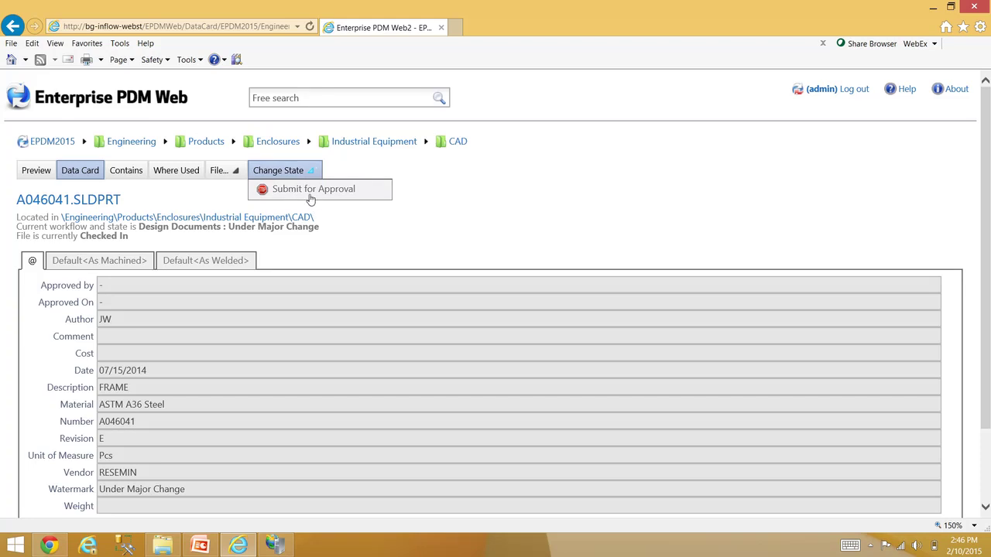
left_click(311, 194)
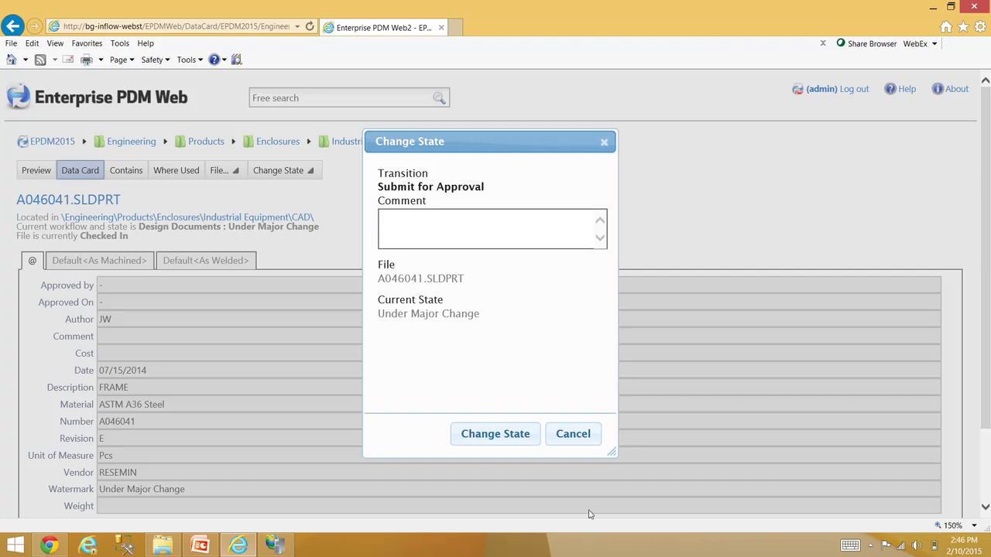
left_click(575, 431)
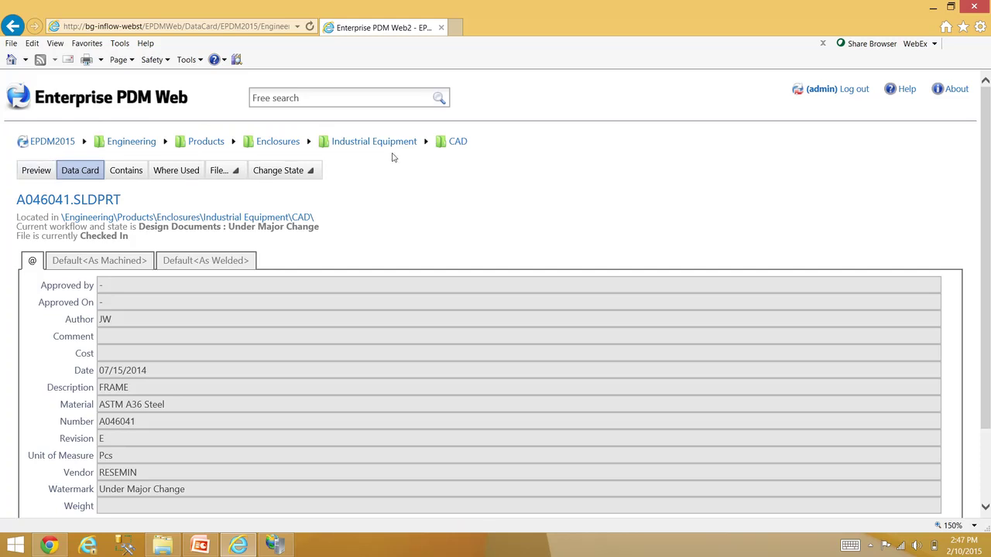
left_click(459, 143)
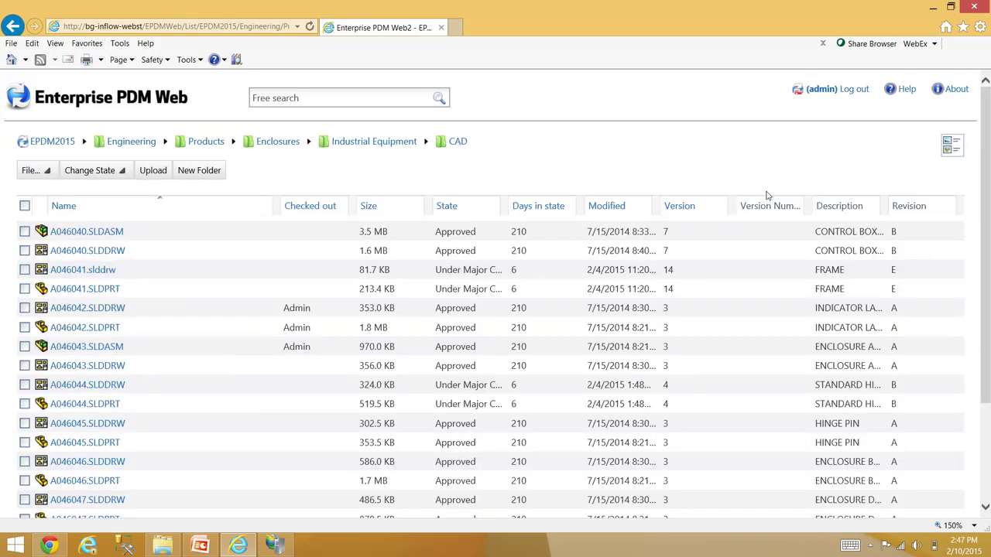
- Switch the CAD folder's file list to Tiles view and scroll through the files
left_click(951, 146)
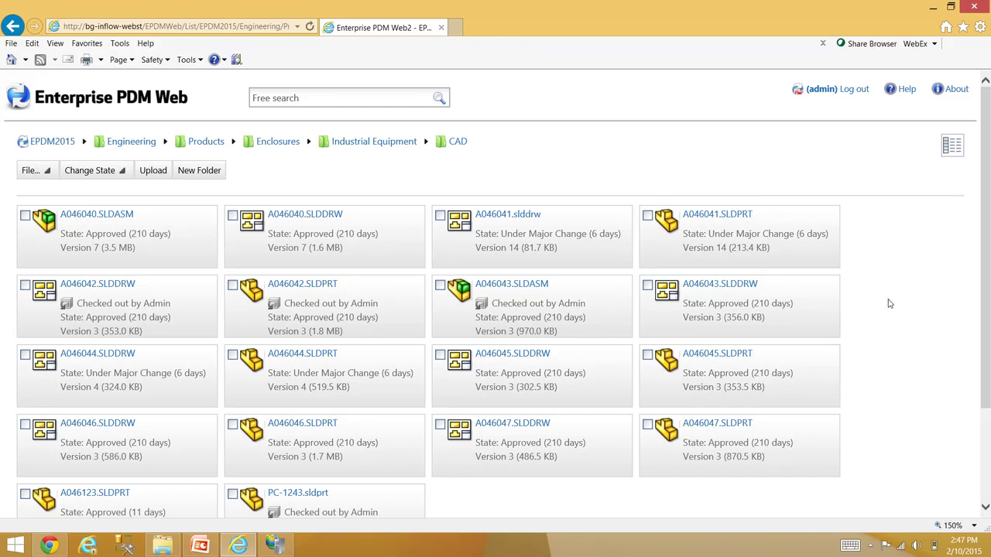
left_click_drag(988, 166, 984, 140)
left_click_drag(986, 180, 981, 358)
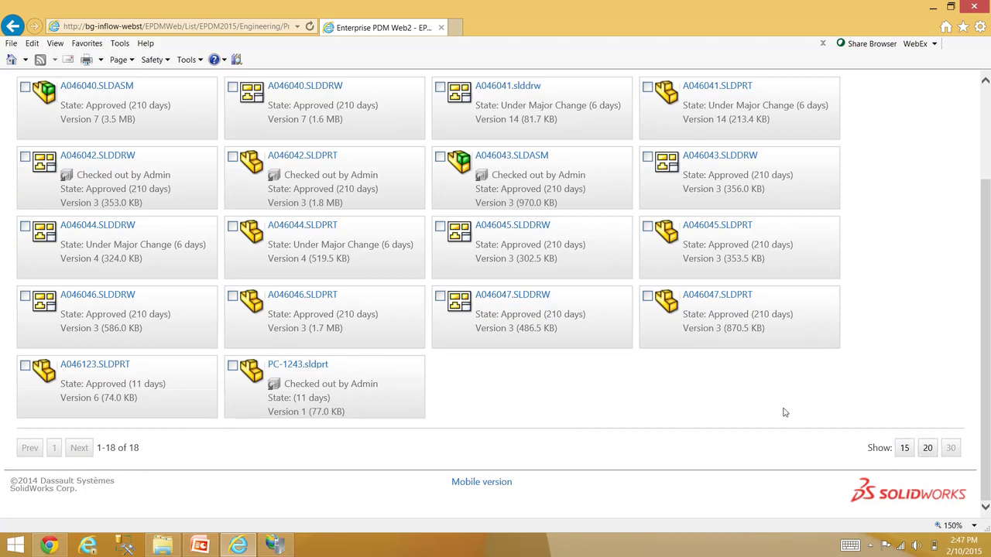
scroll(718, 392, "up", 3)
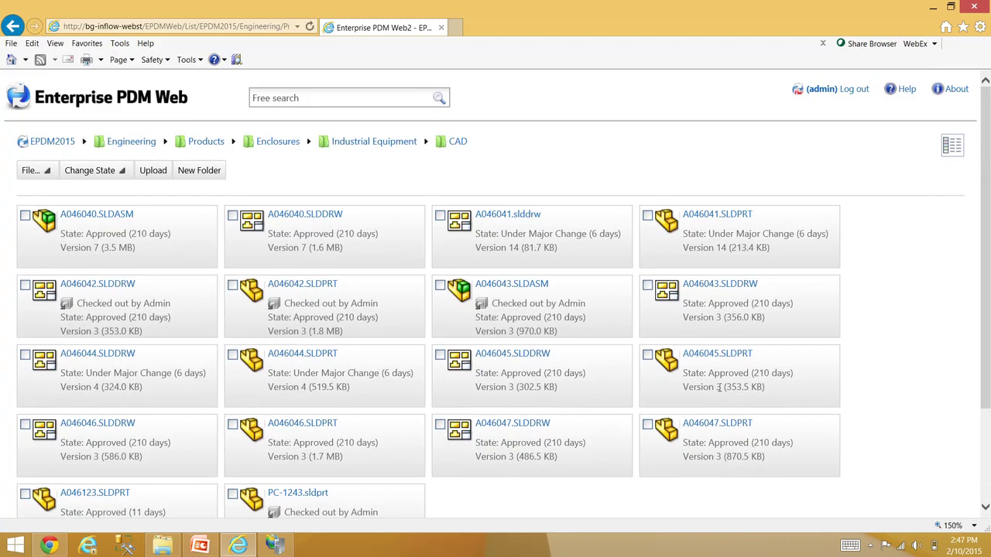
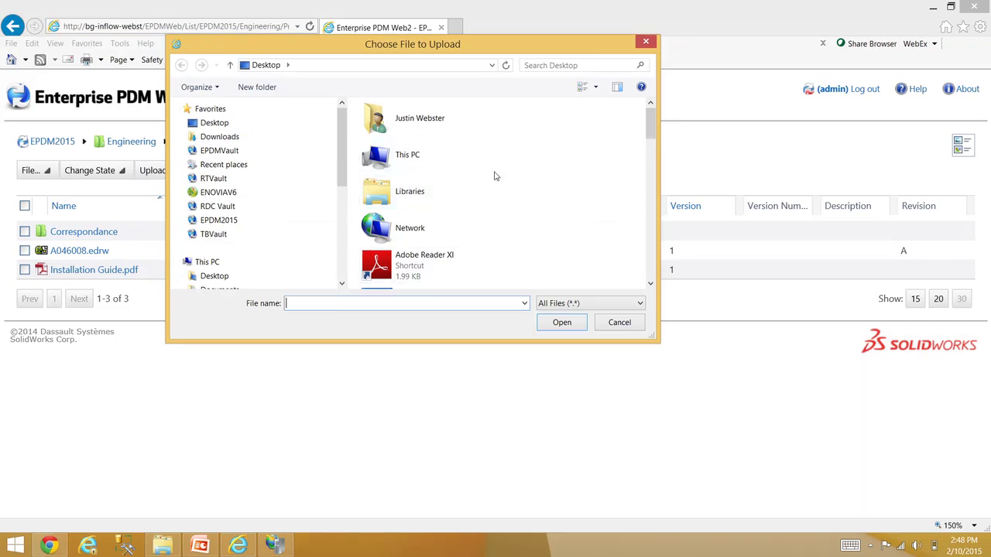
- Browse from Libraries through Documents, Enterprise and Software into the EPDM2015SP11 folder
double_click(442, 201)
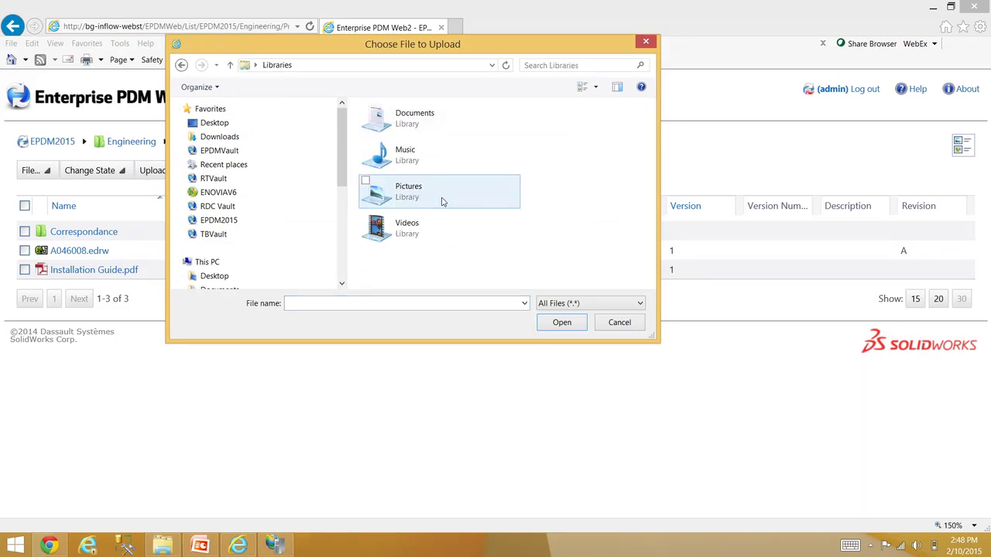
double_click(429, 118)
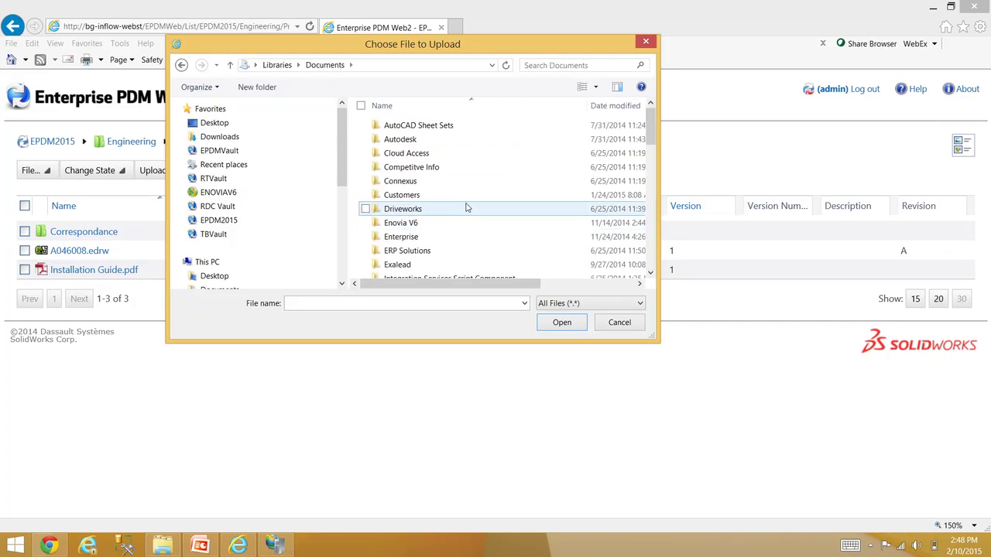
left_click(467, 240)
double_click(467, 240)
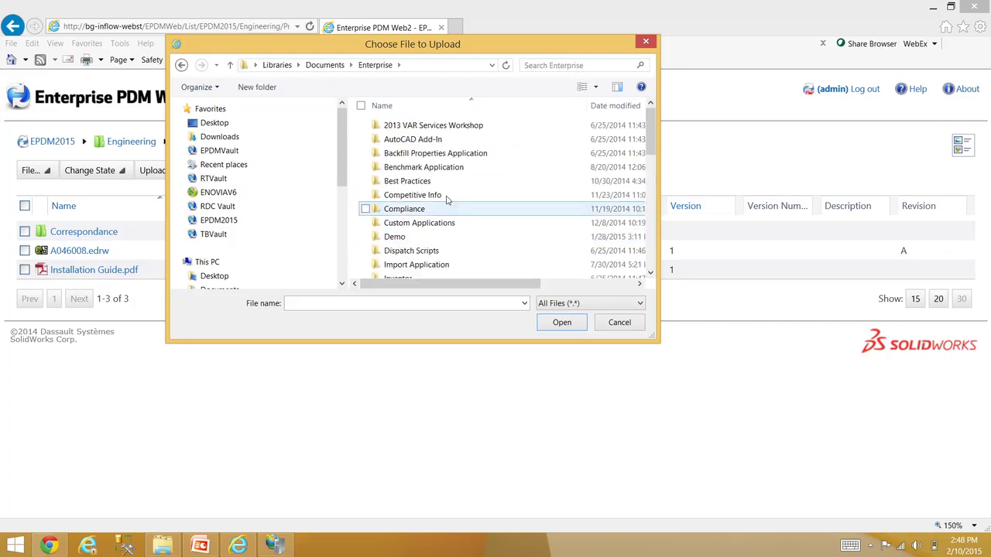
scroll(452, 203, "down", 7)
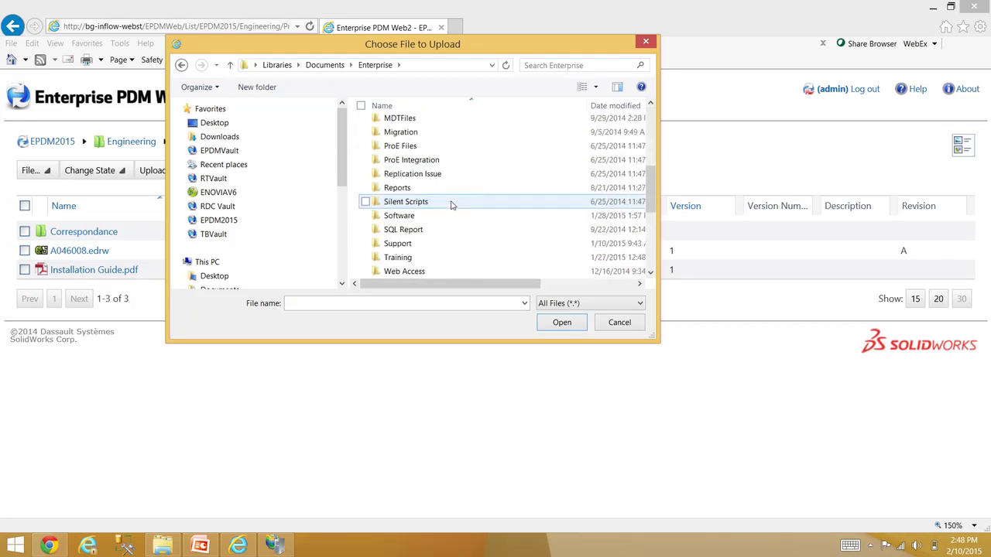
scroll(452, 197, "up", 3)
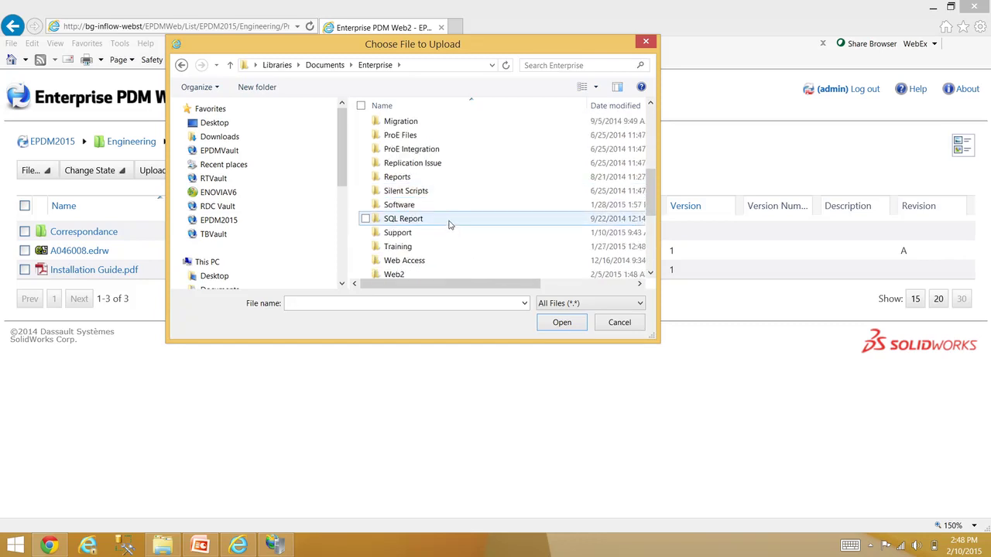
left_click(438, 205)
double_click(437, 206)
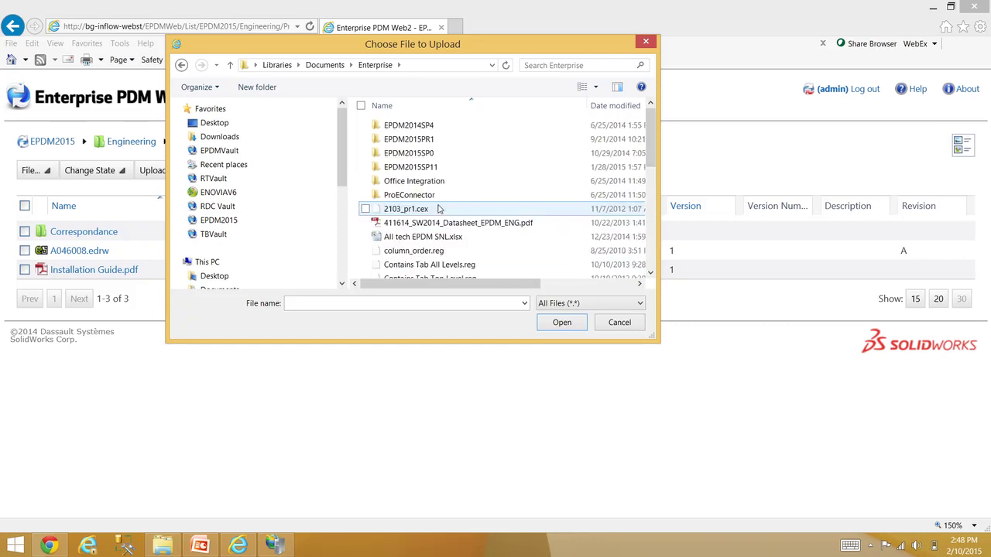
left_click(430, 169)
double_click(430, 169)
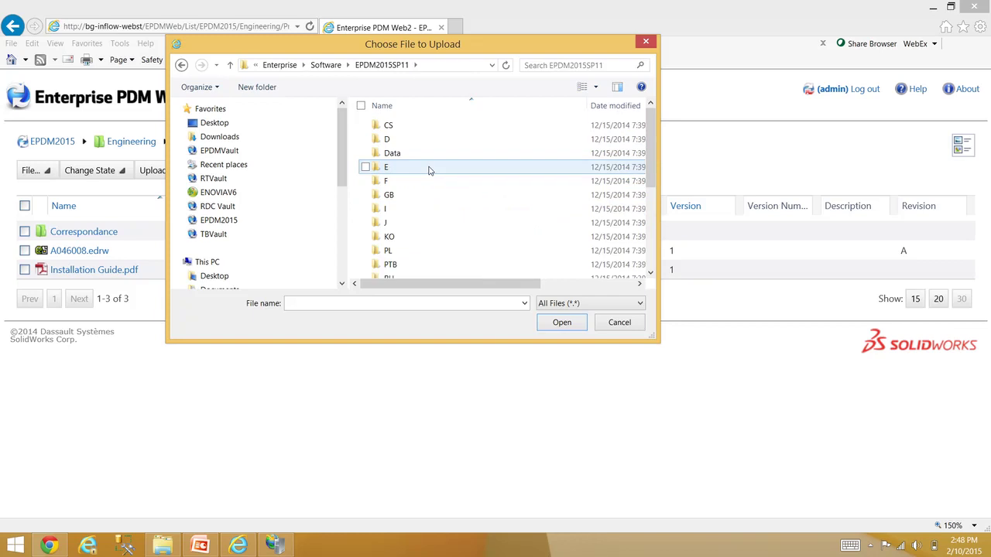
- Go into Support > Guides > GB and choose Administration Guide.pdf for upload
scroll(416, 260, "down", 2)
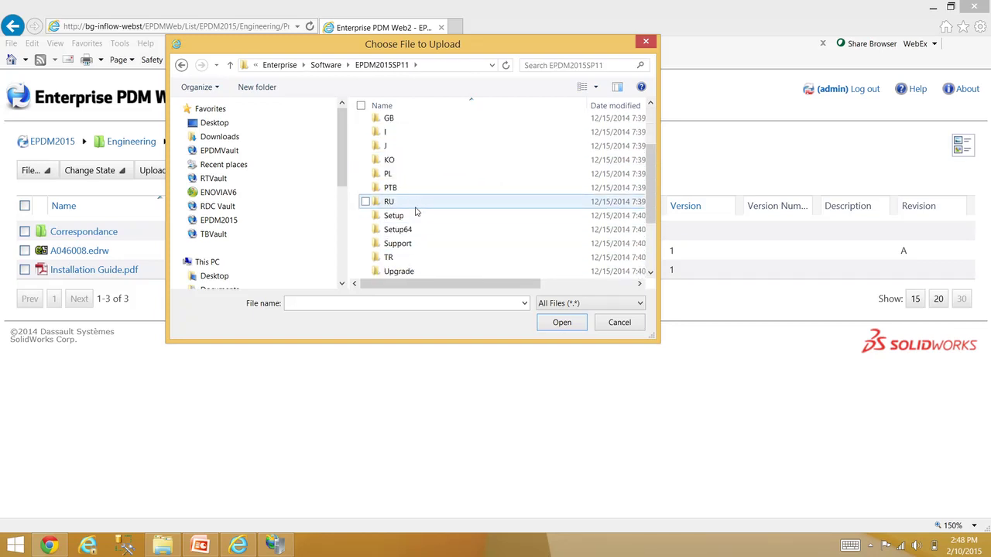
left_click(411, 243)
double_click(410, 243)
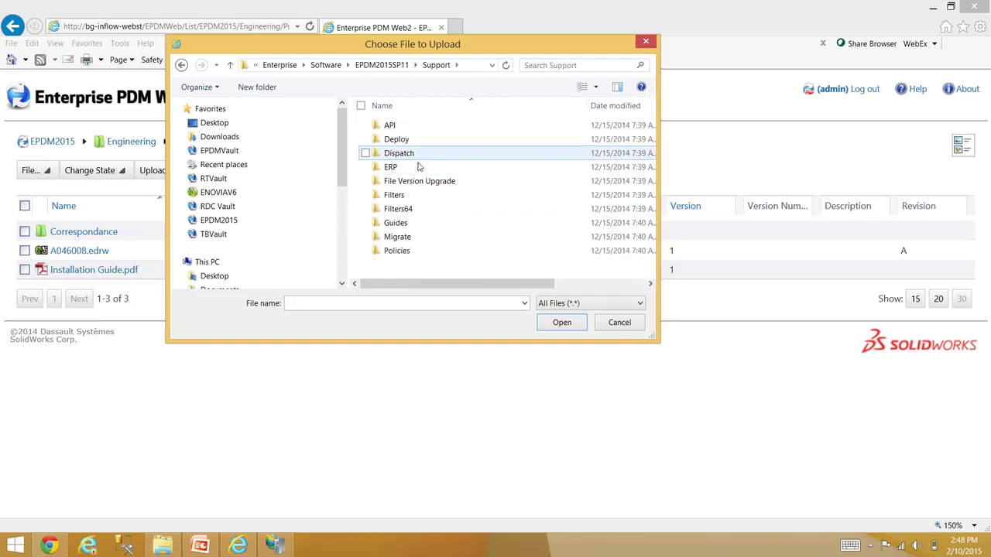
left_click(421, 226)
double_click(421, 223)
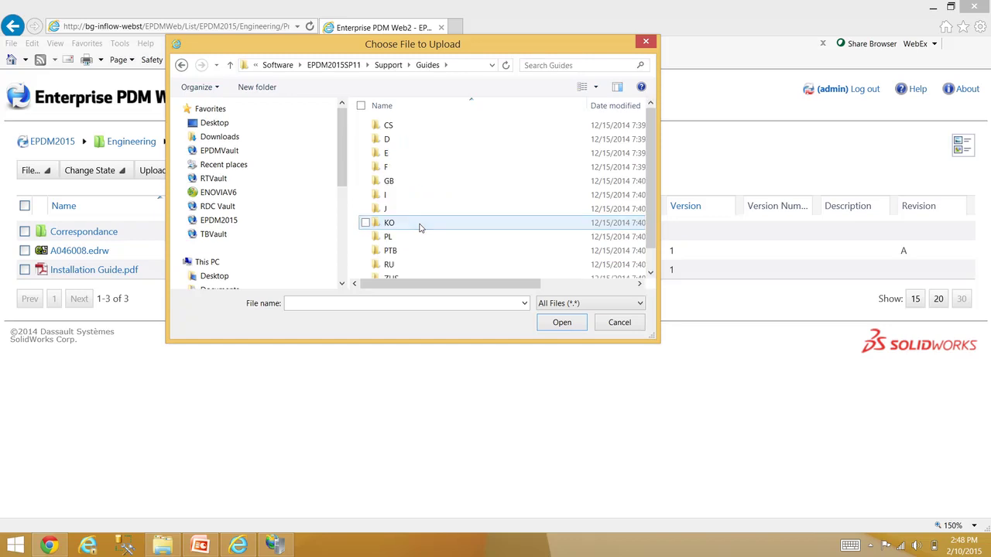
left_click(418, 181)
double_click(418, 181)
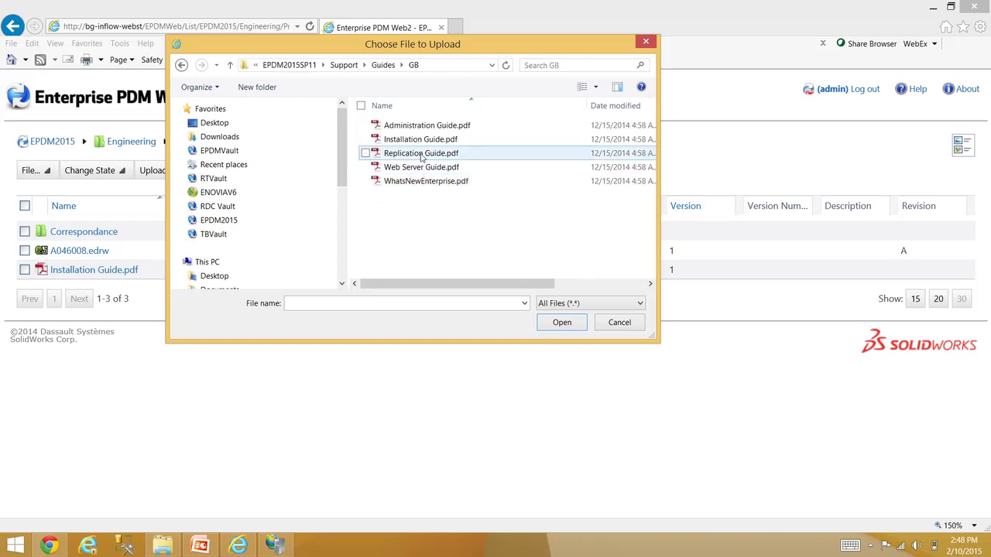
double_click(415, 126)
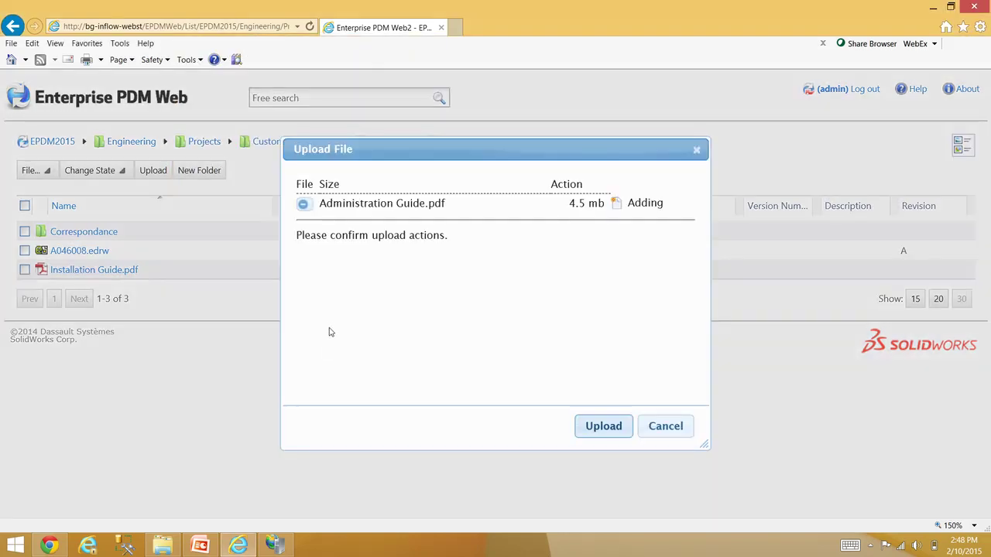
- Upload Administration Guide.pdf (4.5 MB) into the Sales folder and close the dialog
left_click(597, 436)
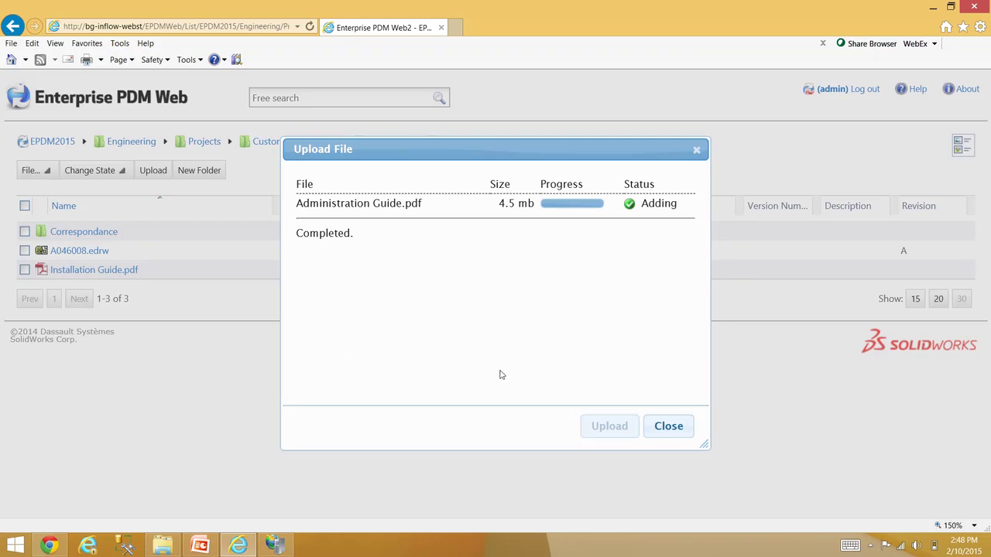
left_click(669, 427)
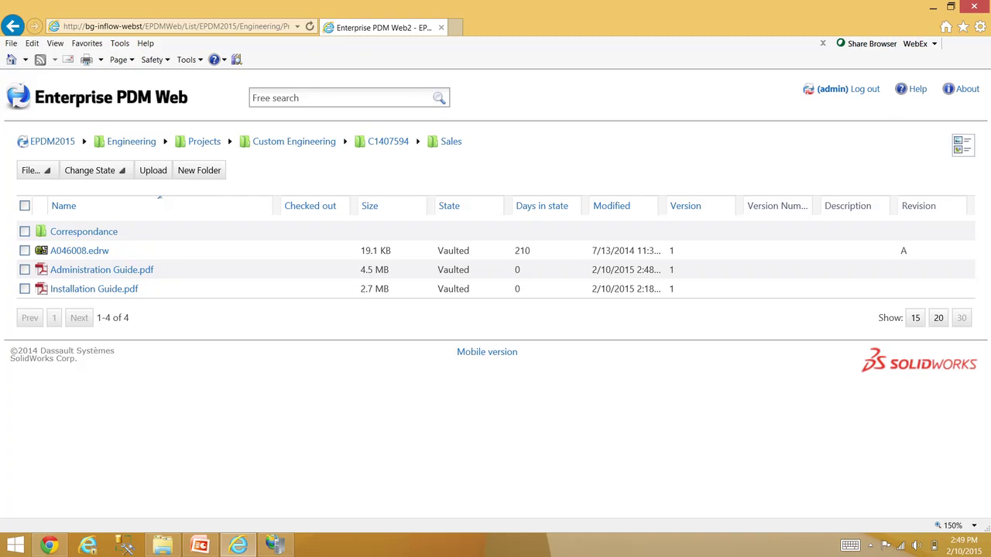
mouse_move(270, 547)
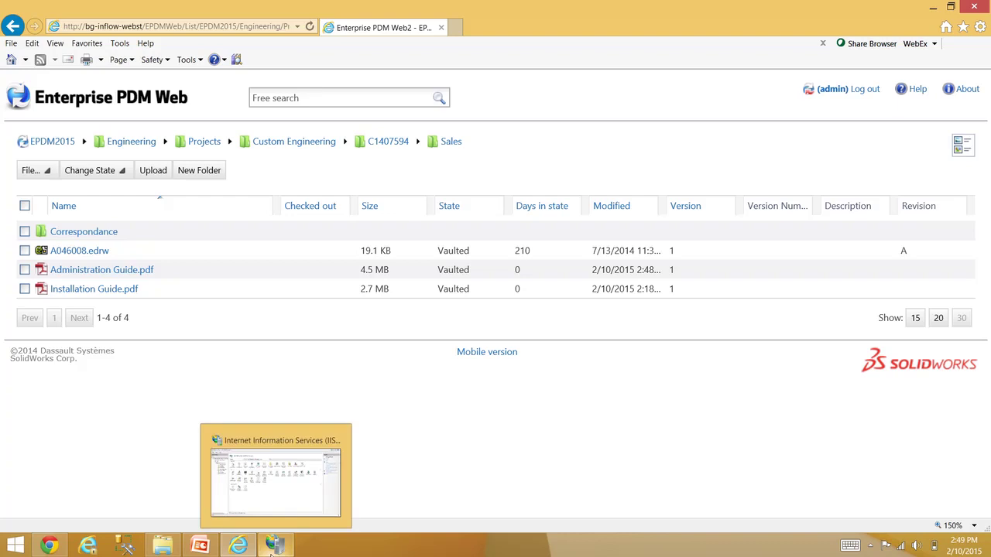
mouse_move(237, 546)
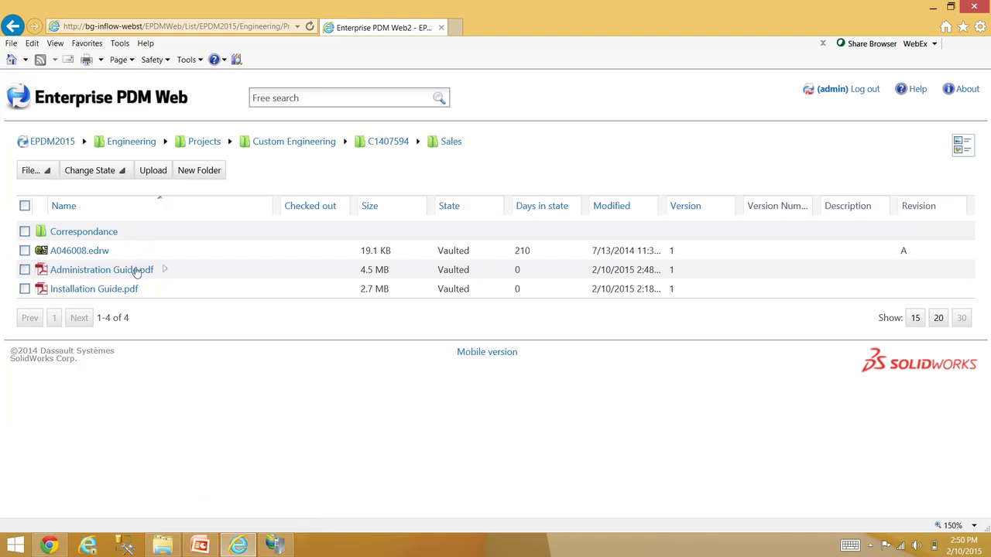
- View Administration Guide.pdf's details, cancel a download, then return via the Sales and C1407594 breadcrumbs
left_click(95, 273)
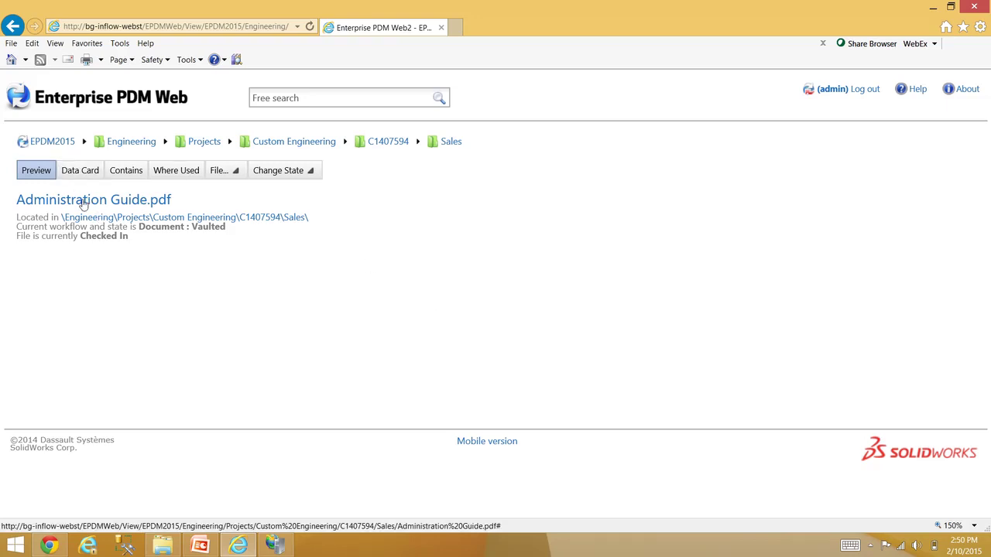
left_click(82, 203)
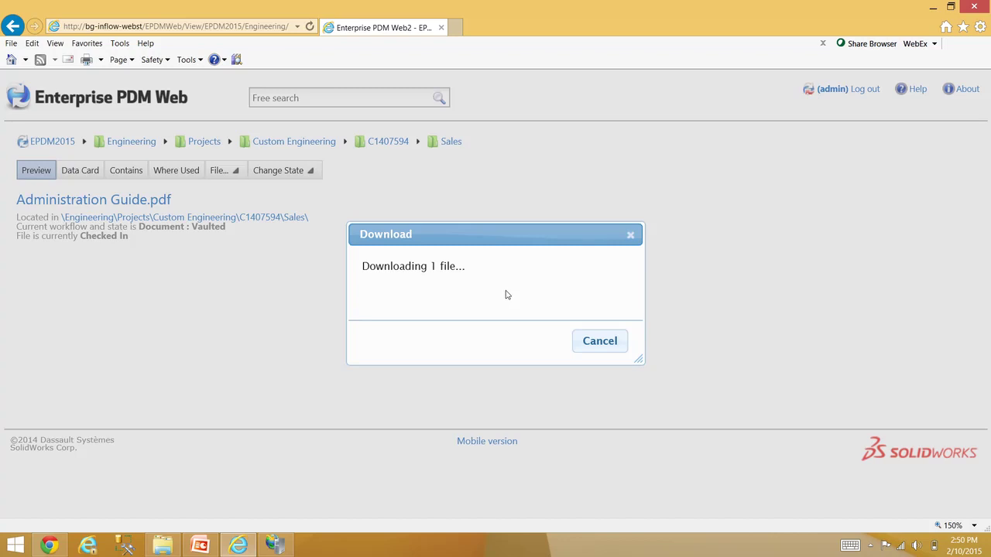
left_click(587, 339)
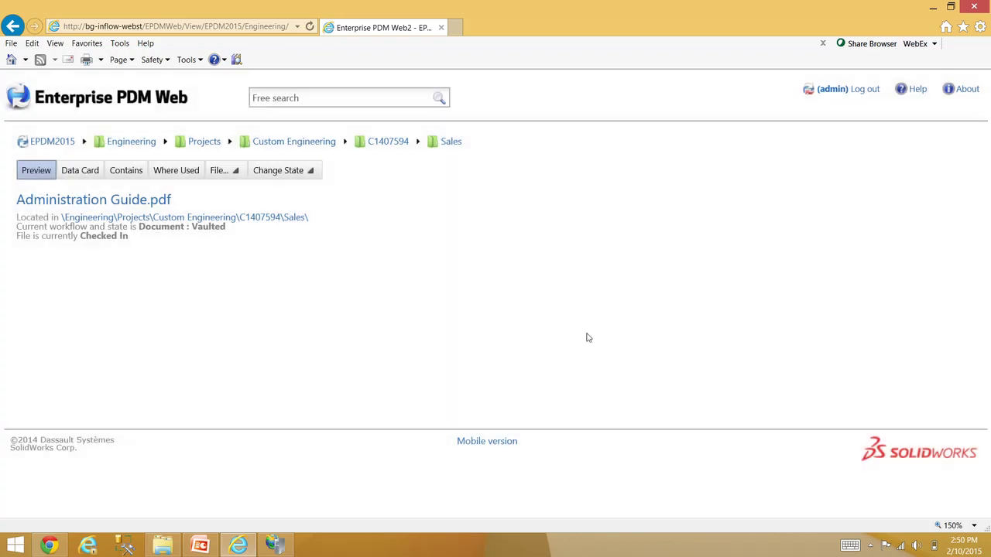
left_click(453, 142)
left_click(390, 143)
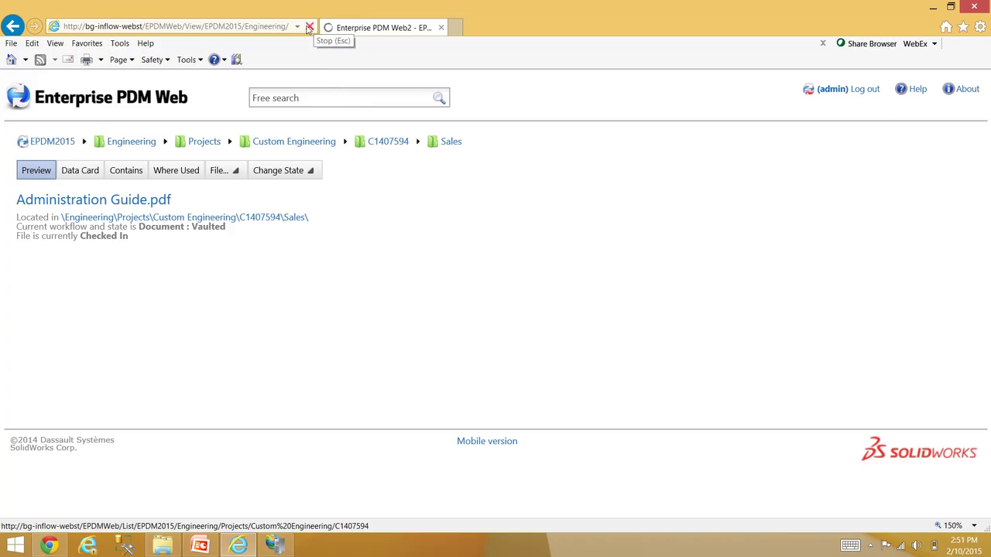
- Switch to Chrome and log in to the EPDM2015 vault with the username and password
left_click(239, 28)
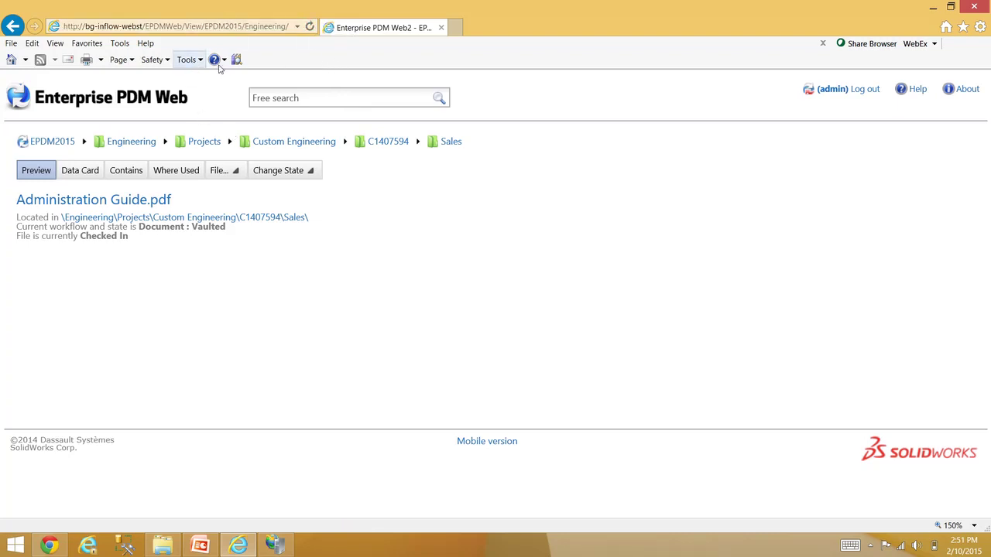
left_click(240, 545)
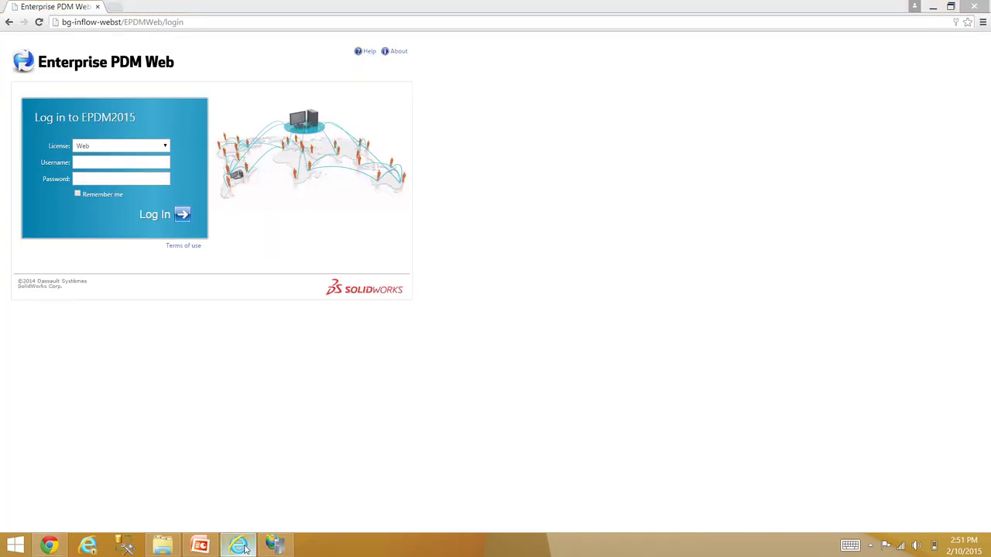
left_click(243, 547)
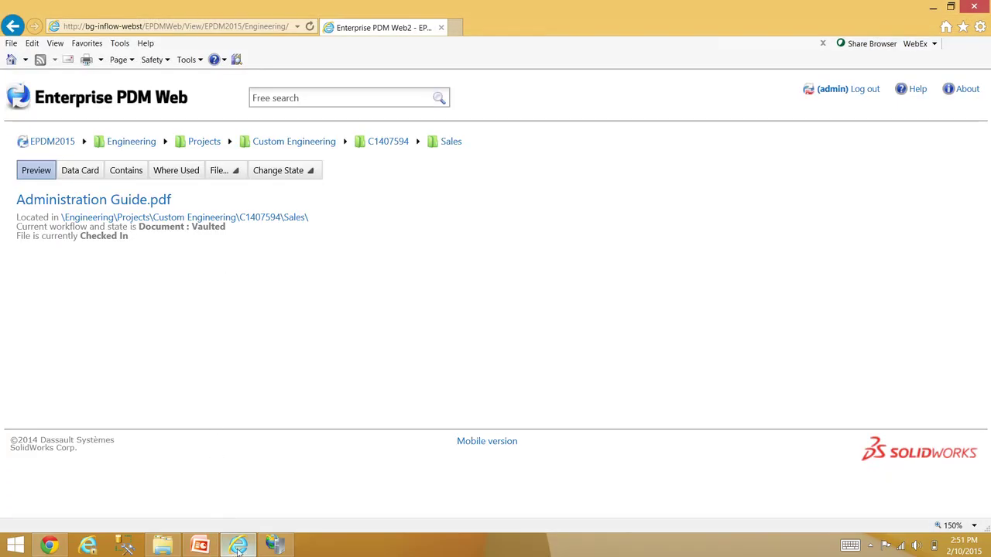
left_click(49, 546)
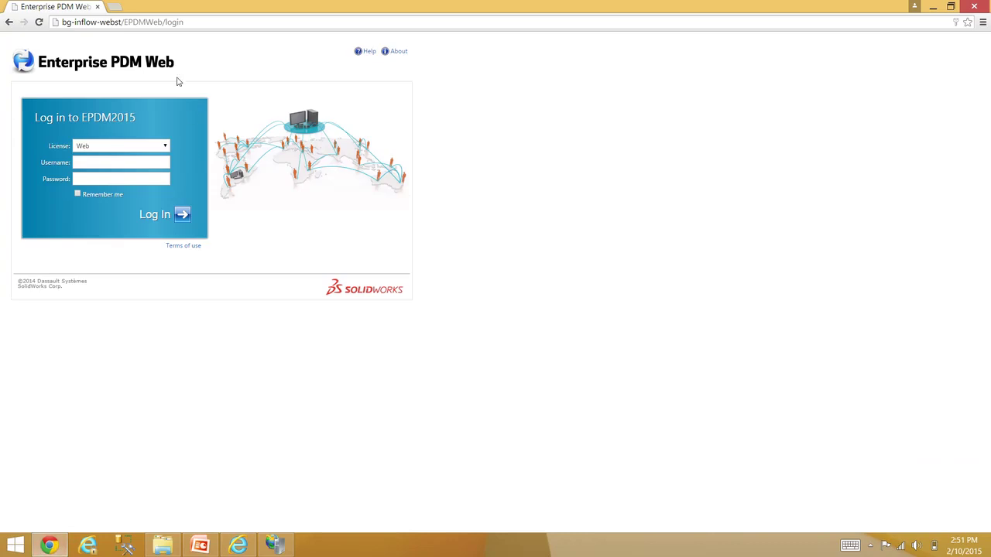
key("Return")
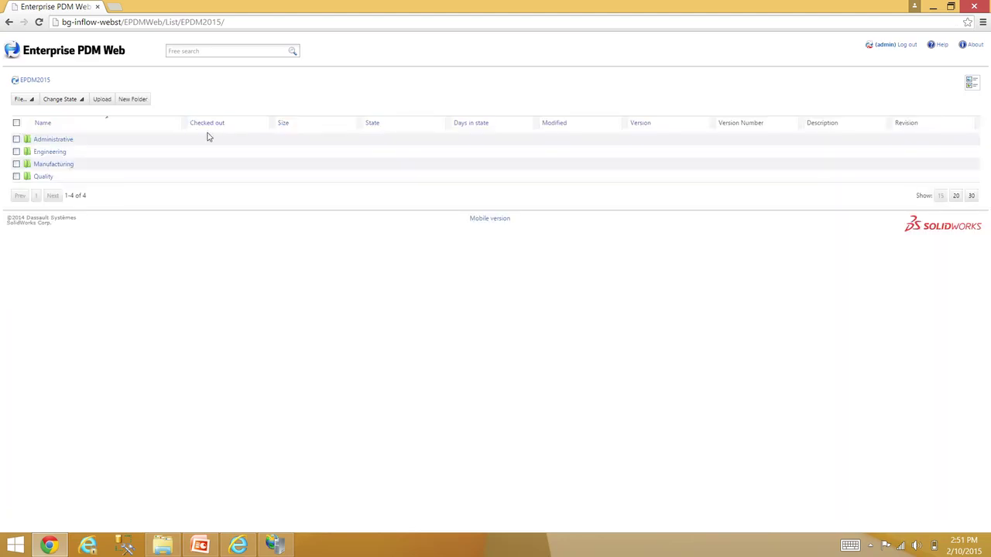
left_click(982, 22)
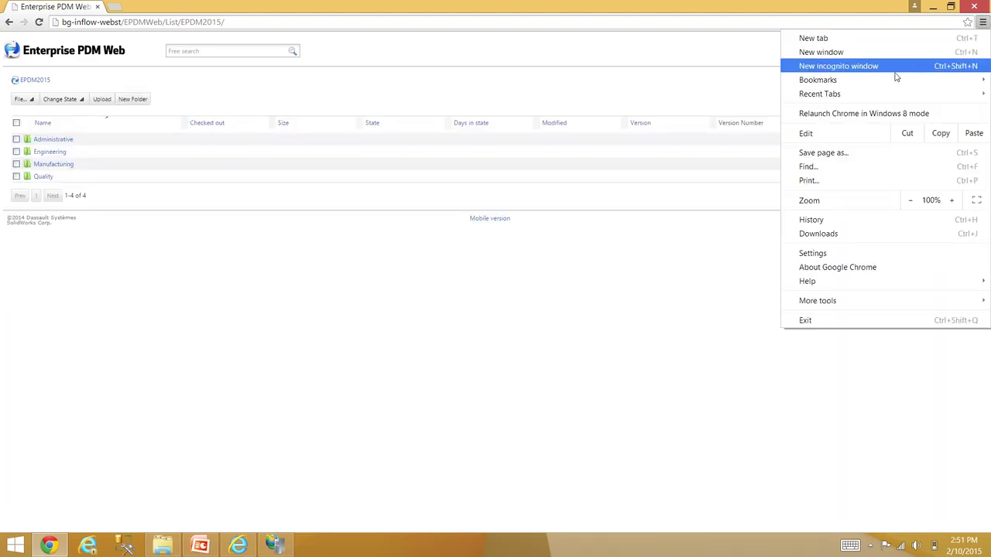
- Set Chrome's page zoom to 150%
left_click(951, 201)
left_click(951, 201)
left_click(951, 201)
left_click(952, 200)
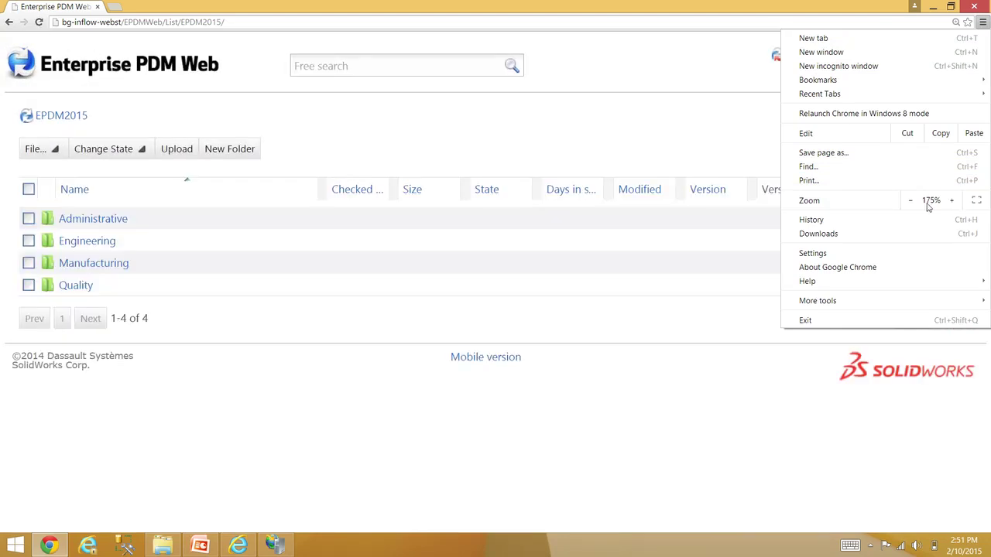
left_click(911, 200)
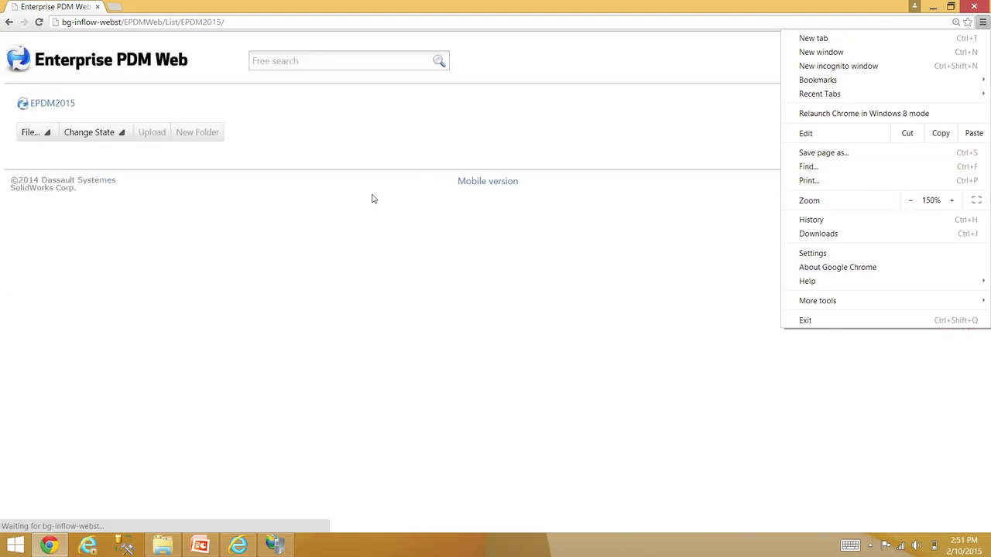
left_click(115, 335)
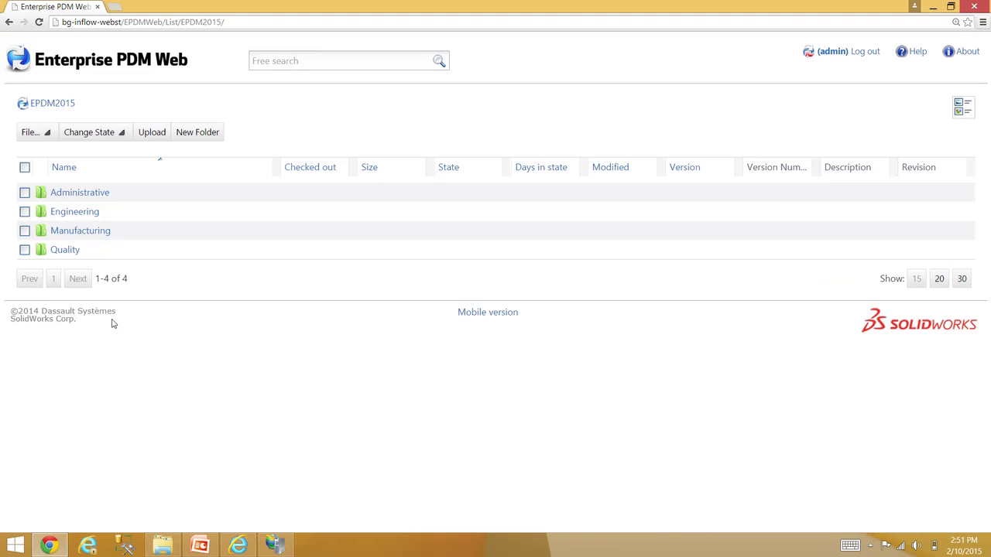
- Open Engineering > Projects > Custom Engineering > C1407599 project folder
left_click(83, 214)
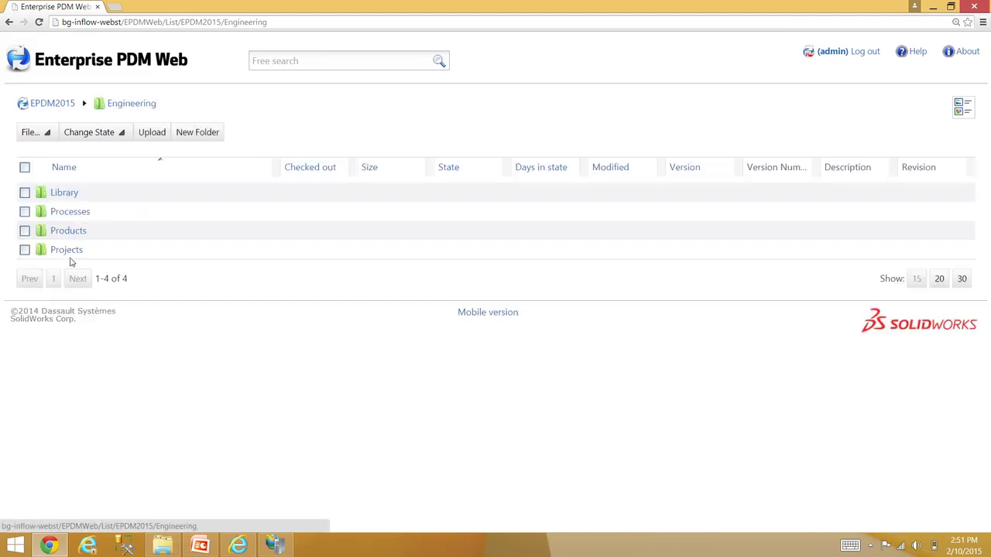
left_click(68, 251)
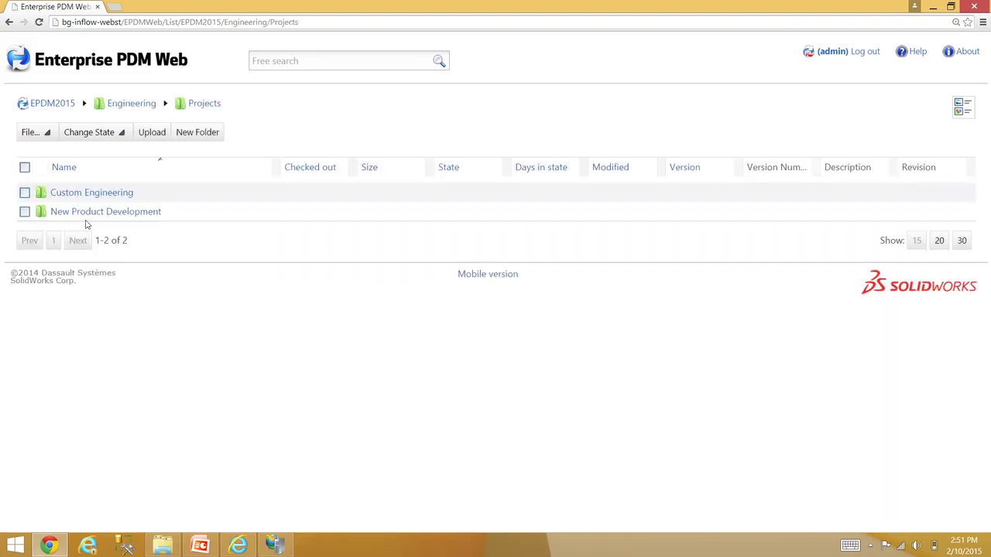
left_click(81, 194)
left_click(81, 270)
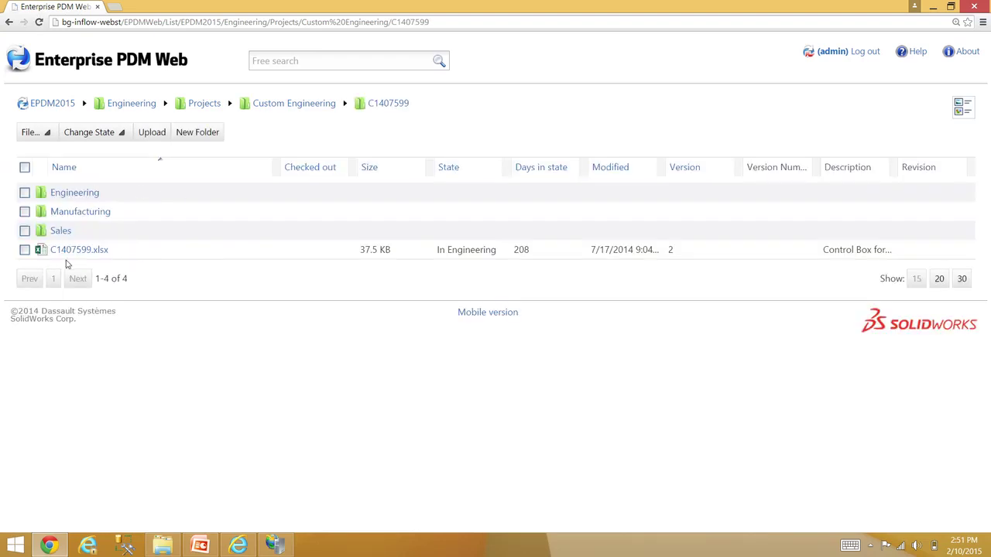
- Open C1407599.xlsx's Preview page and scroll through its spreadsheet preview
left_click(77, 250)
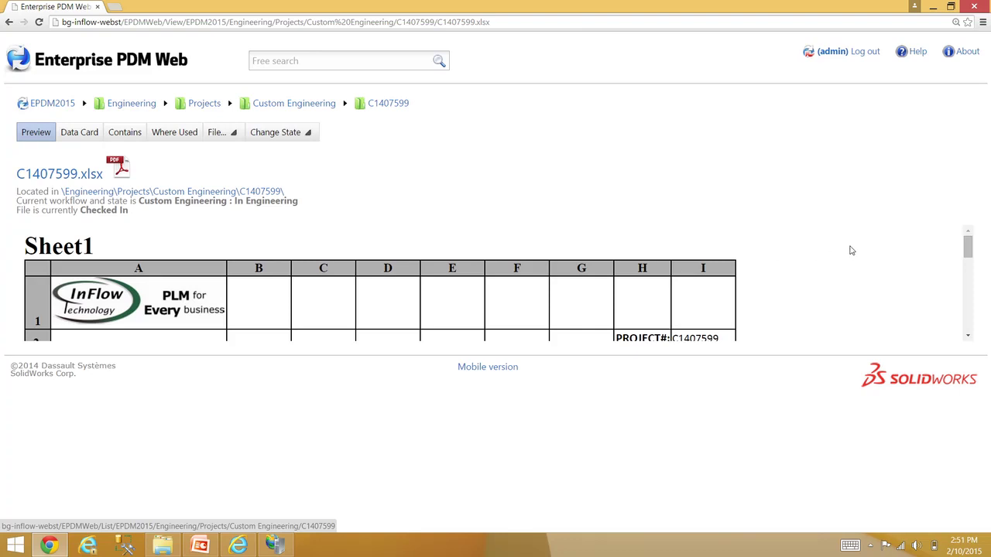
mouse_move(968, 247)
left_mouse_down()
mouse_move(969, 317)
mouse_move(980, 338)
mouse_move(967, 244)
left_mouse_up()
right_click(595, 286)
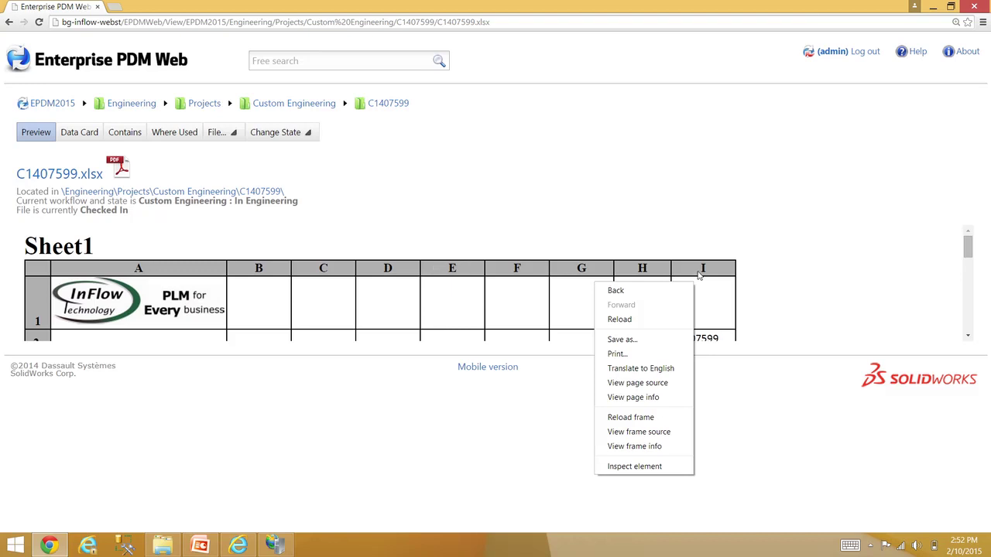
left_click(977, 259)
left_click_drag(976, 258, 982, 230)
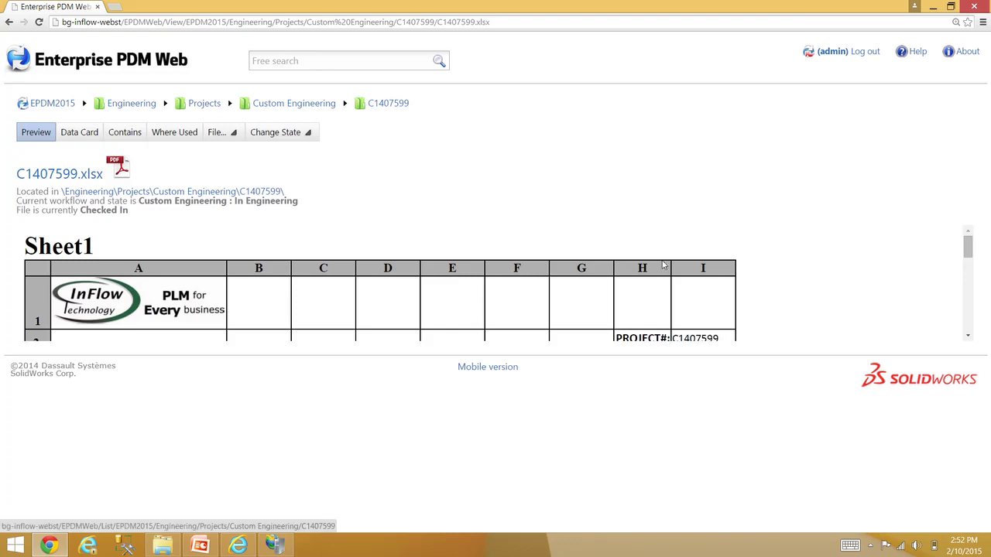
left_click_drag(967, 246, 982, 232)
left_click(120, 172)
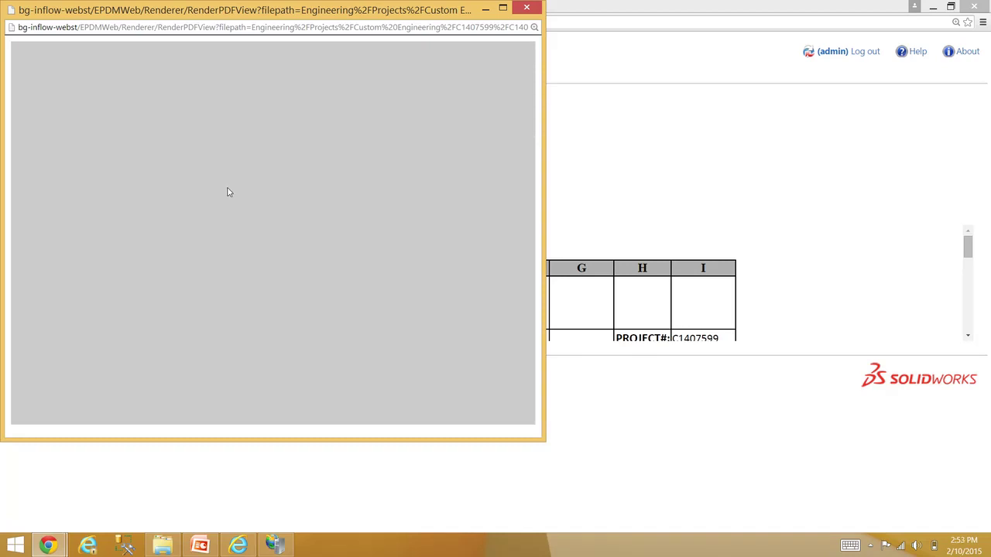
left_click(529, 9)
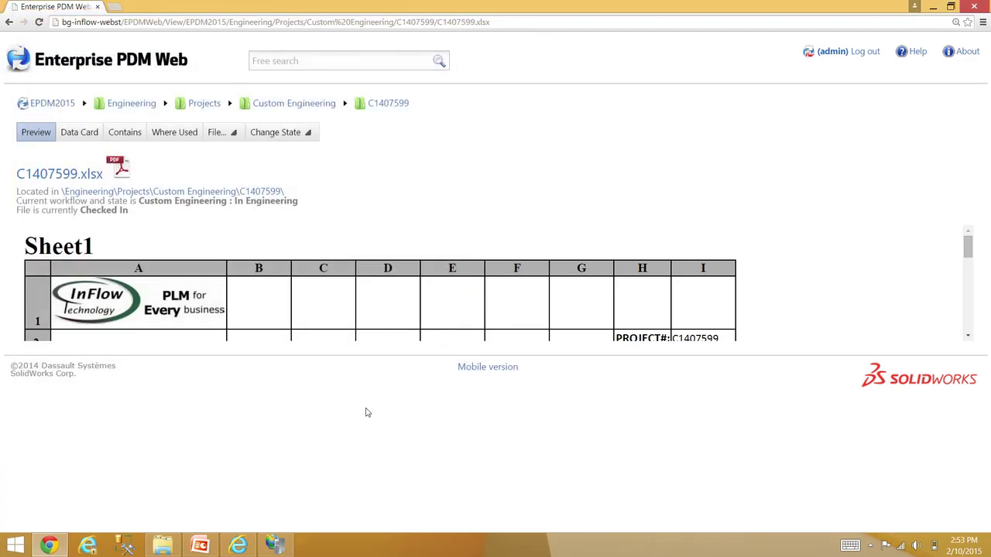
mouse_move(968, 246)
left_mouse_down()
mouse_move(977, 321)
mouse_move(968, 244)
left_mouse_up()
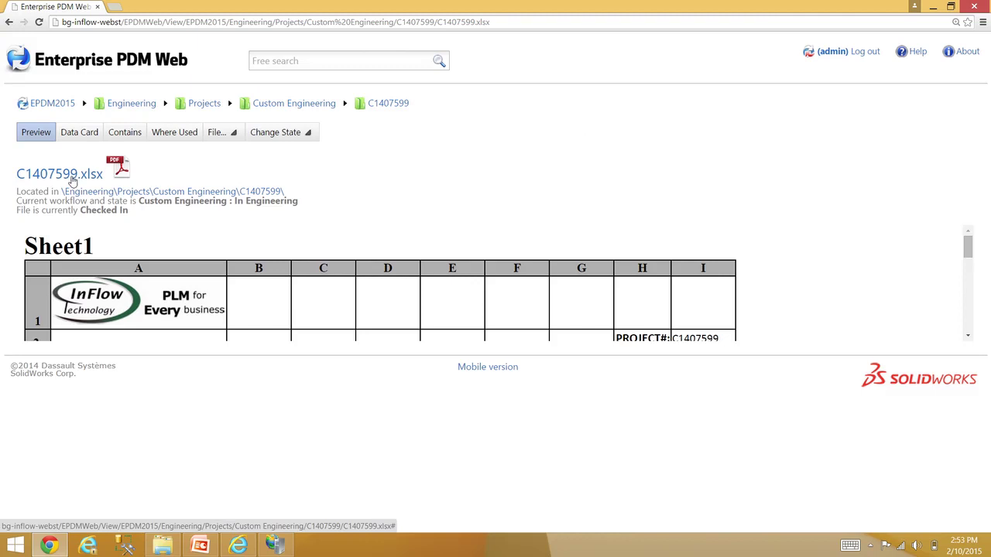
- Return to Internet Explorer, open C1407594's Sales folder and tick the Correspondance folder
left_click(238, 546)
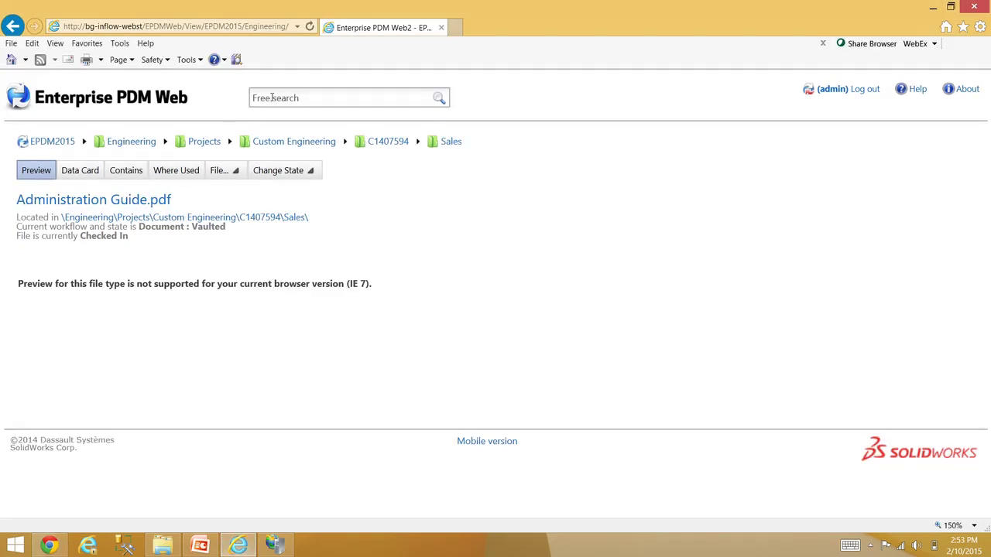
left_click(397, 147)
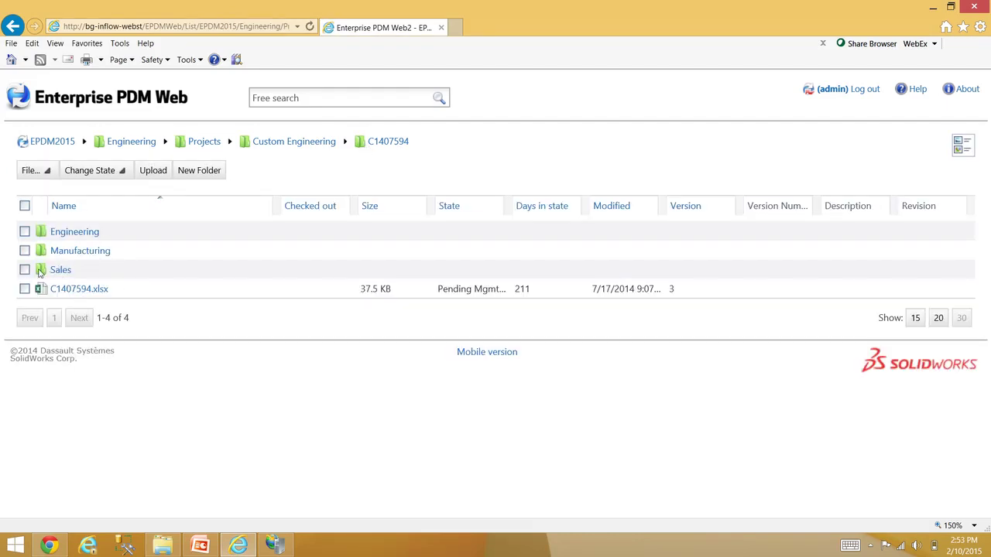
left_click(60, 270)
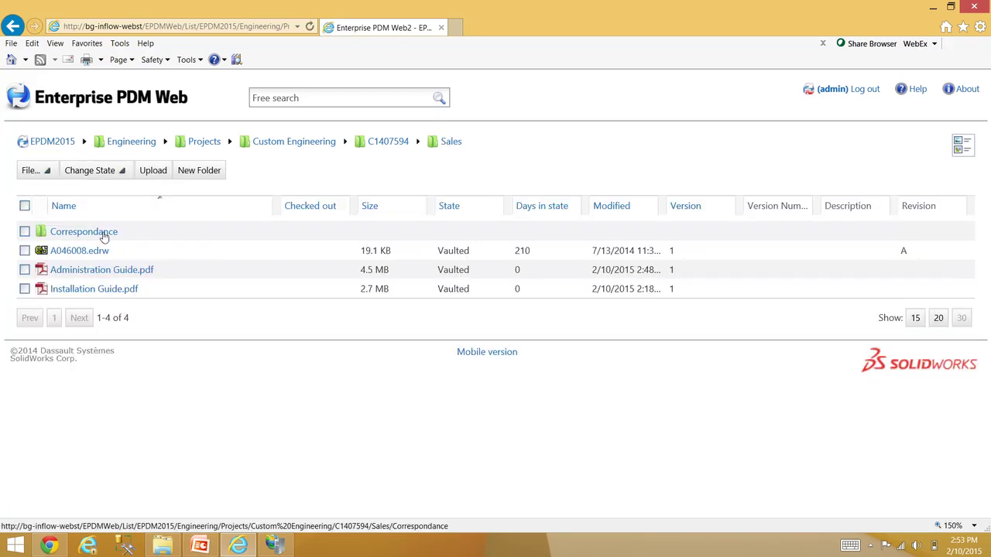
left_click(25, 231)
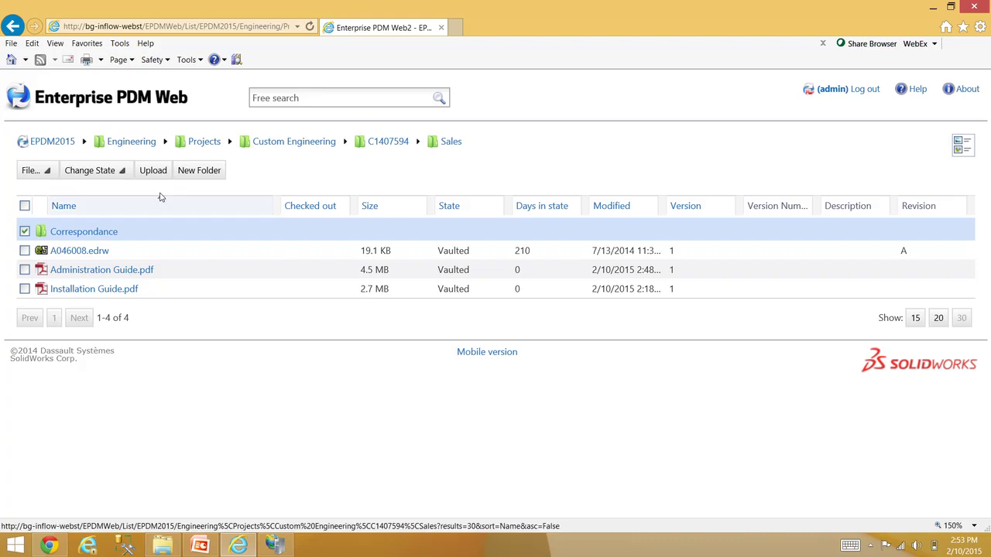
left_click(298, 97)
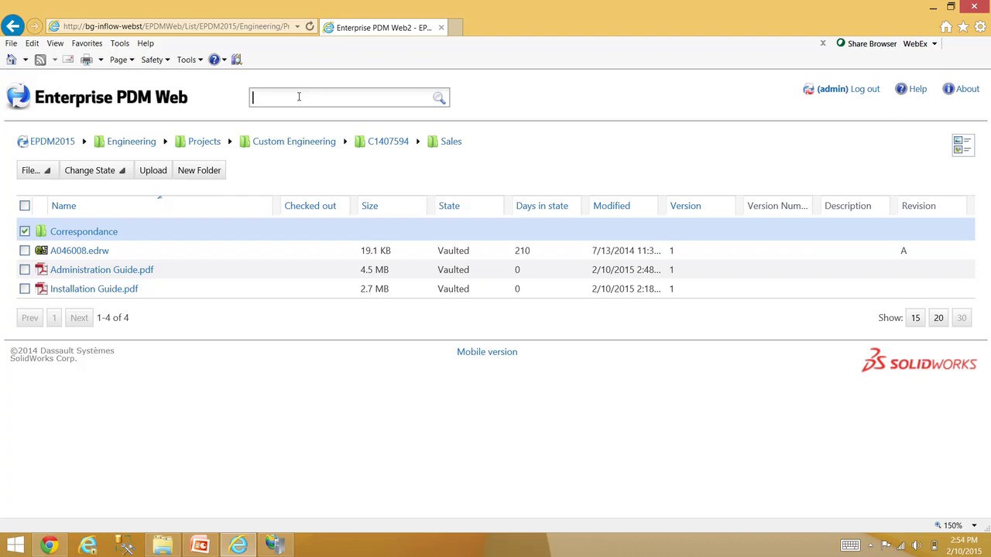
- Search the vault for 'control' and scroll through the 32 results
type("control")
key("Return")
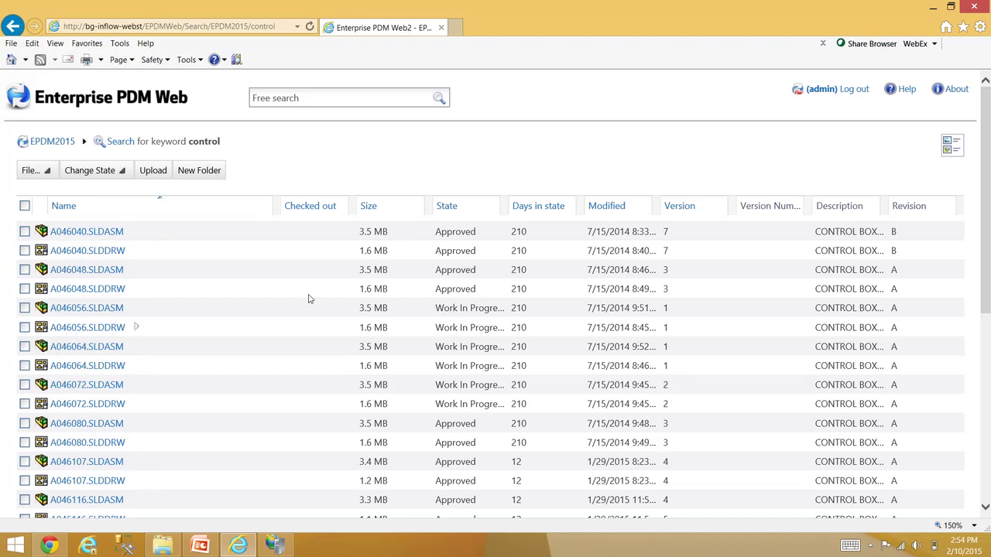
left_click_drag(988, 180, 985, 377)
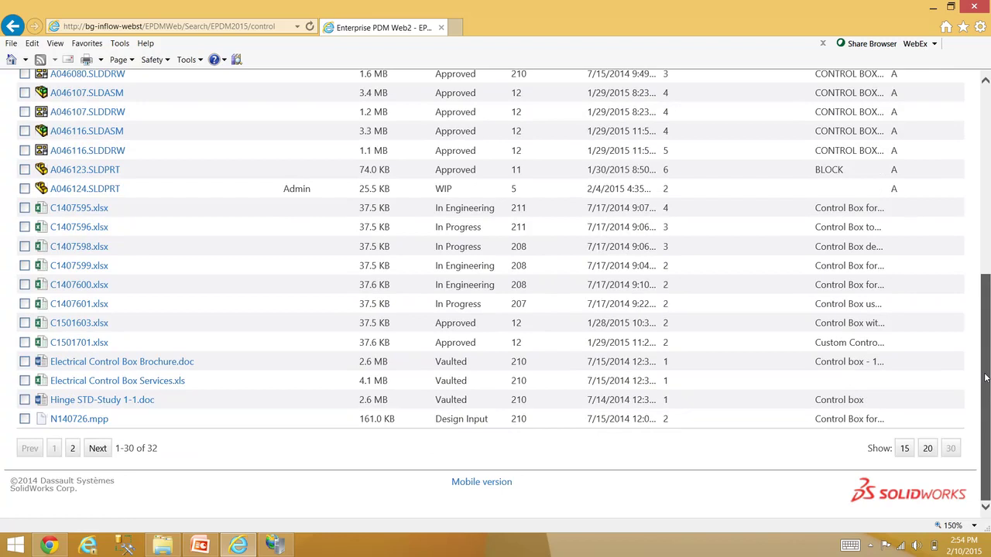
left_click_drag(985, 377, 986, 186)
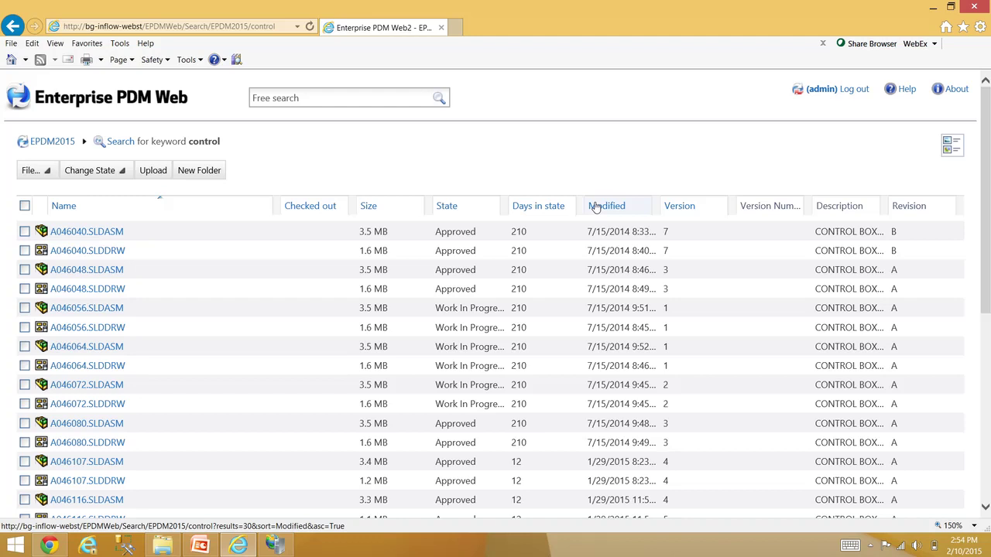
left_click(292, 101)
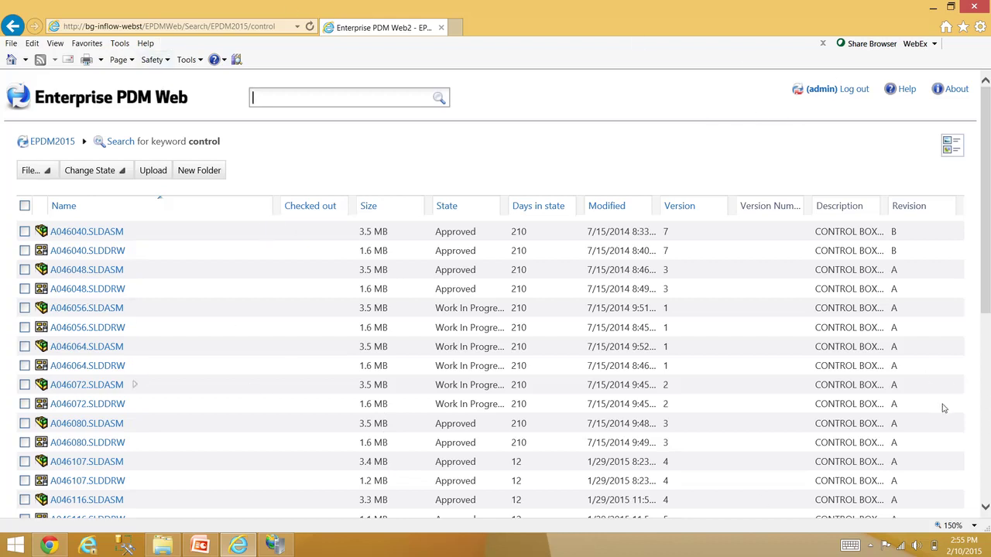
left_click_drag(988, 269, 987, 473)
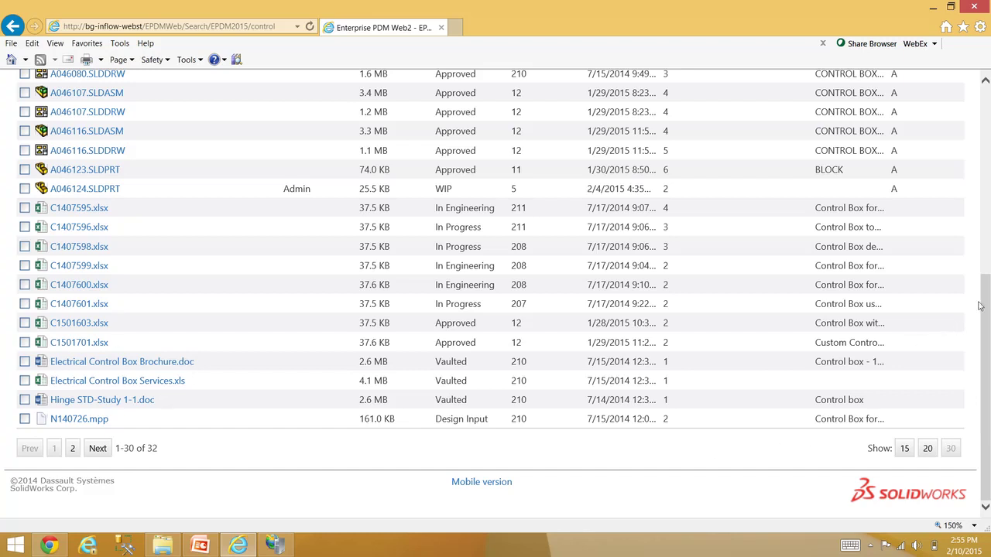
scroll(981, 306, "up", 10)
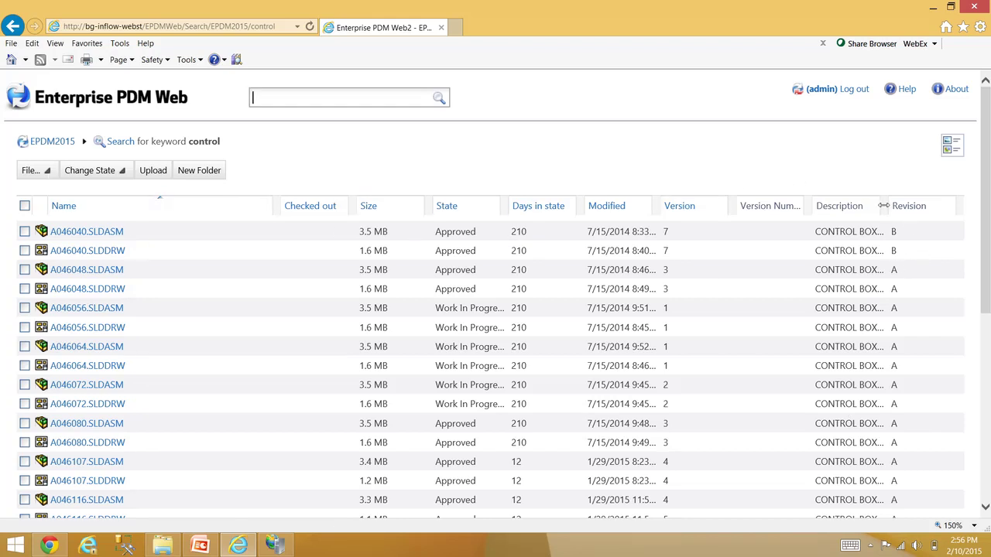
- Scroll to the footer of the search results and choose the Mobile version link
left_click_drag(887, 206, 944, 206)
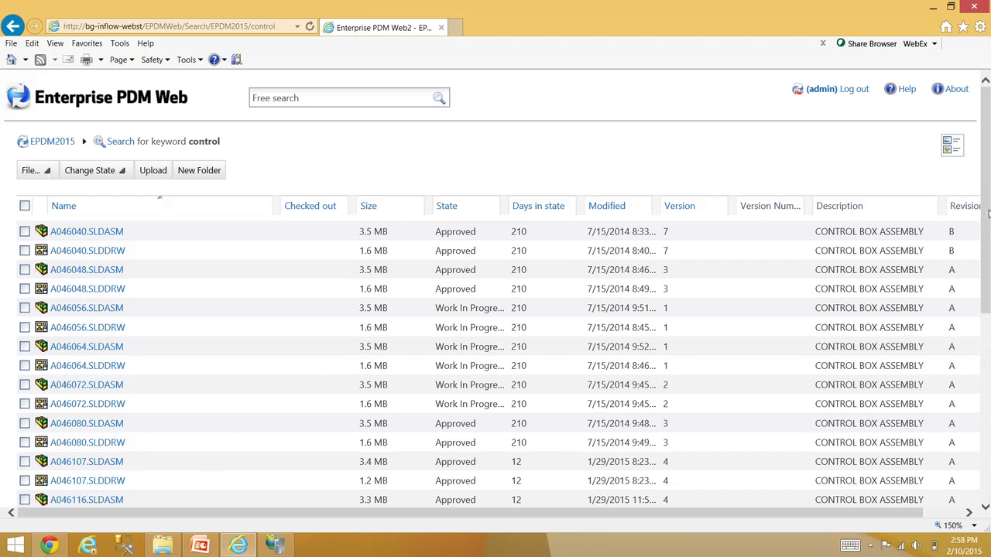
left_click_drag(982, 205, 974, 501)
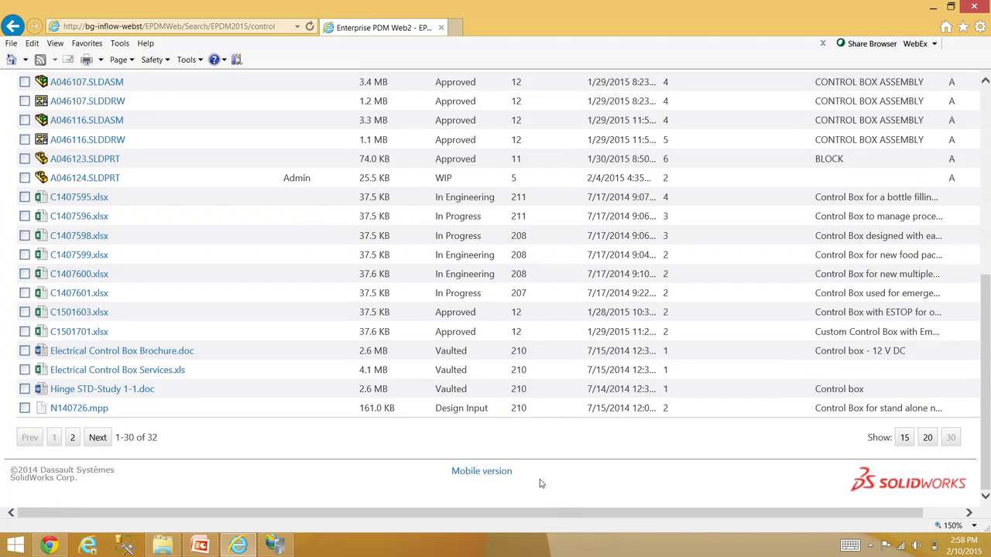
left_click(498, 472)
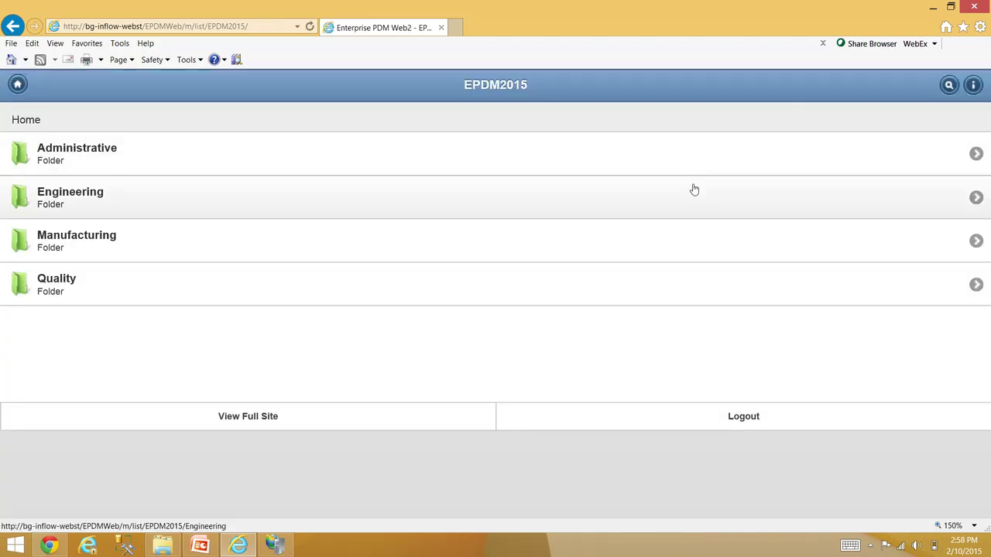
- Restore the IE window and resize it into a narrow, phone-width window over the site
left_click(950, 6)
left_click_drag(184, 212, 658, 220)
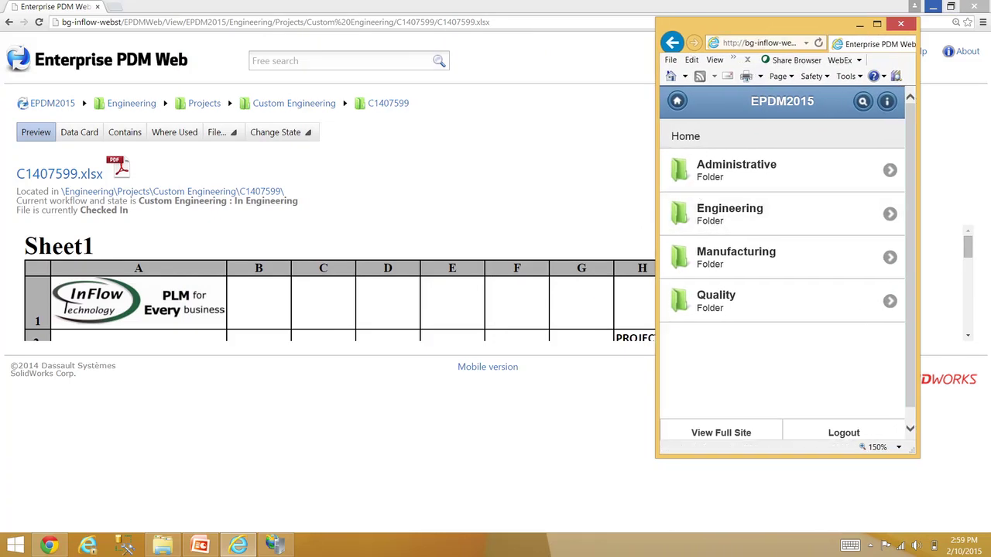
left_click_drag(770, 34, 581, 34)
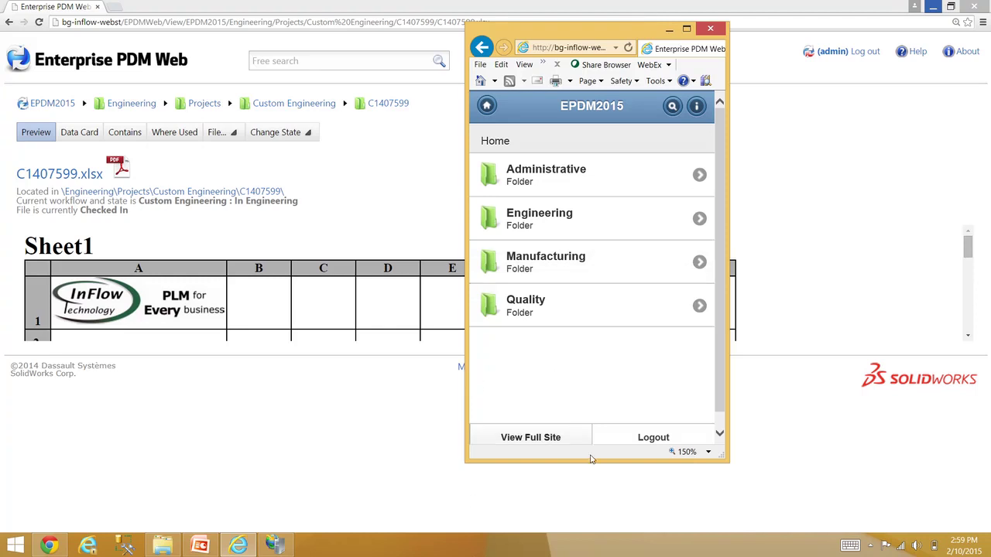
left_click_drag(592, 464, 592, 505)
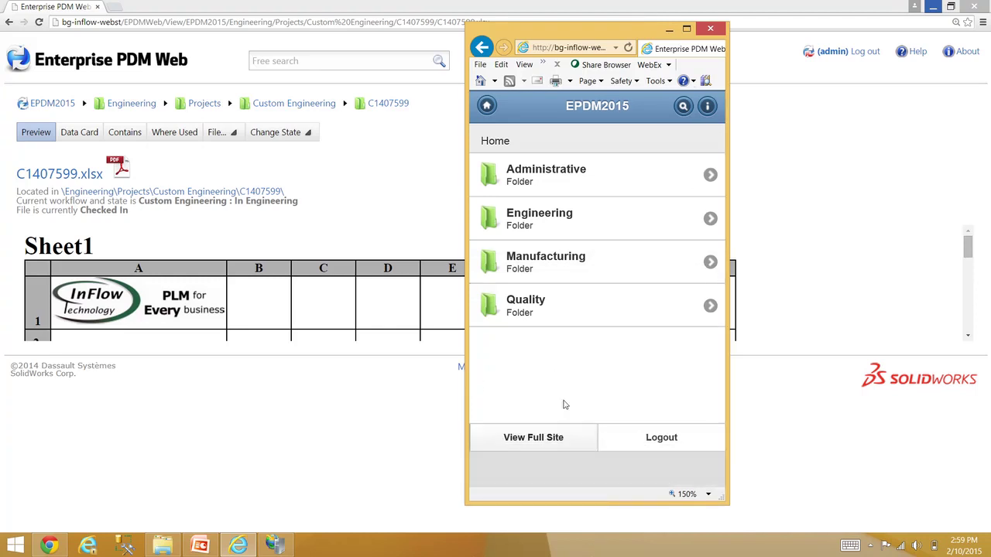
- Drill into Engineering > Products > Enclosures > Industrial Equipment > CAD, then scroll through its file list
left_click(552, 224)
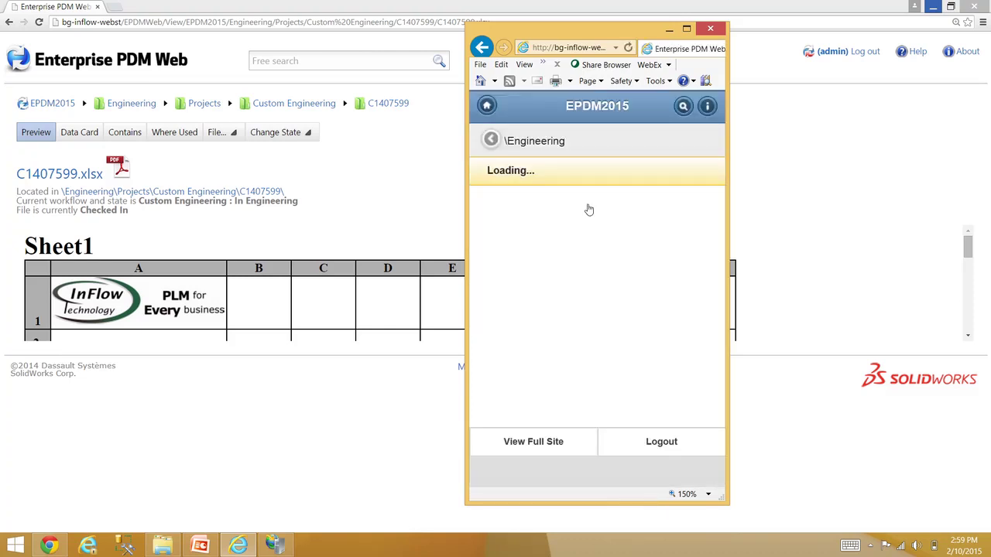
left_click(555, 280)
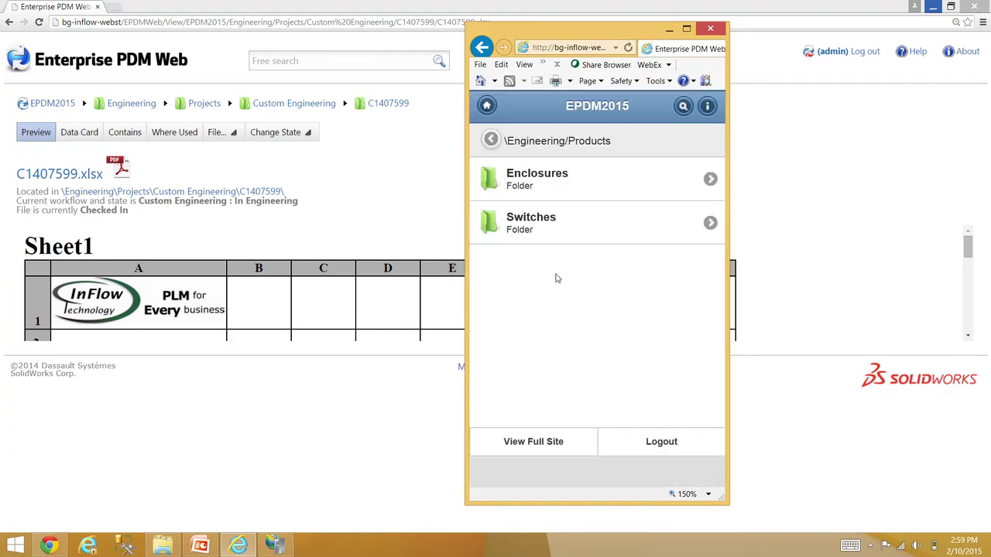
left_click(549, 180)
left_click(548, 227)
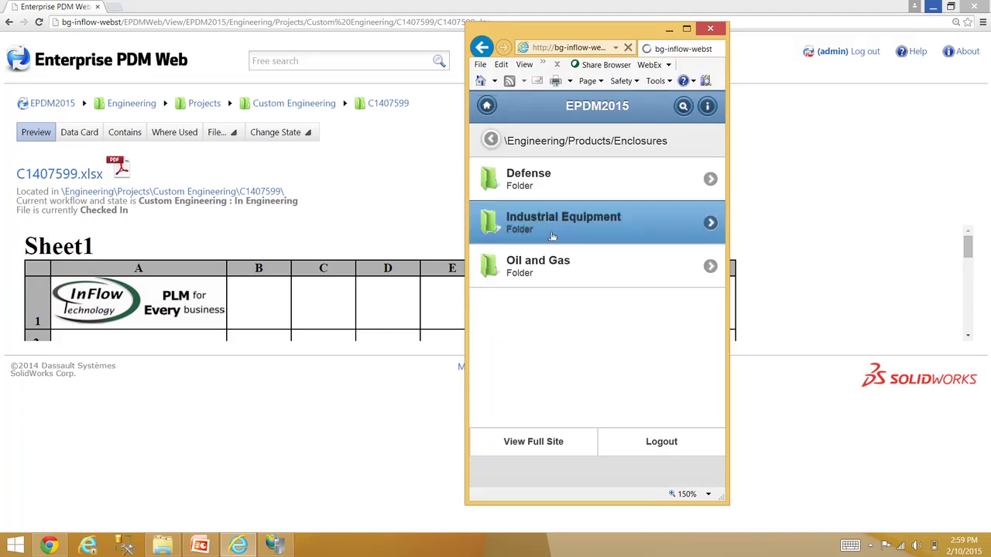
left_click(548, 226)
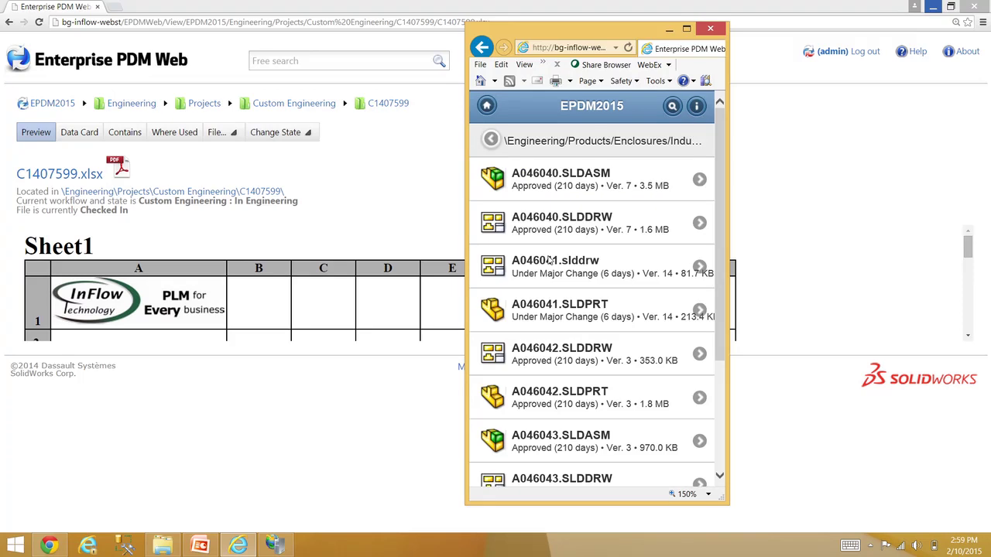
left_click_drag(719, 232, 720, 345)
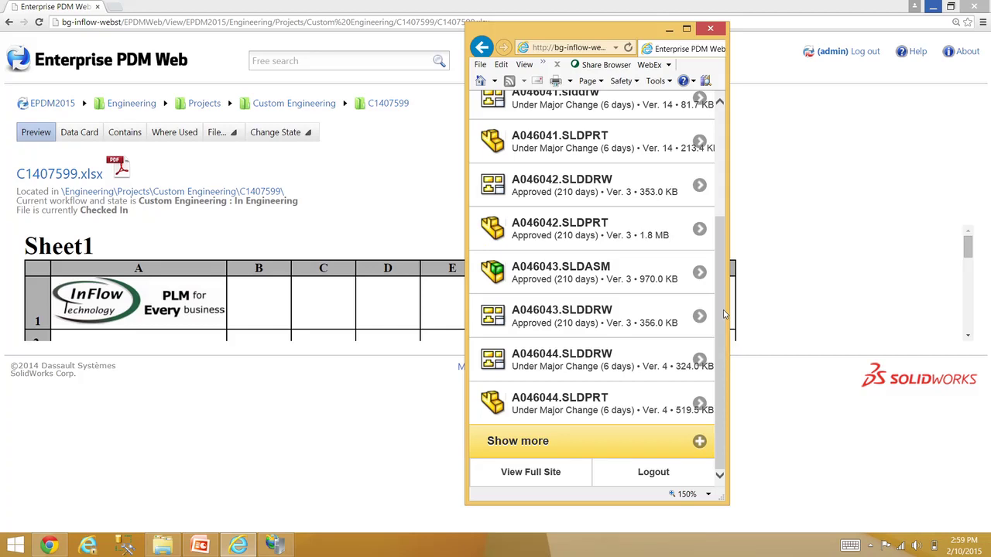
left_click(722, 204)
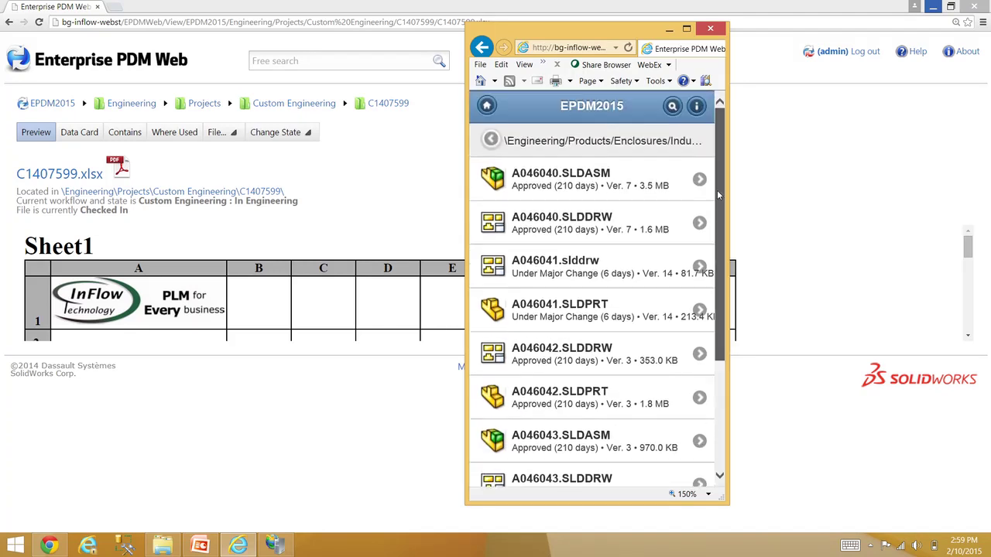
left_click(671, 107)
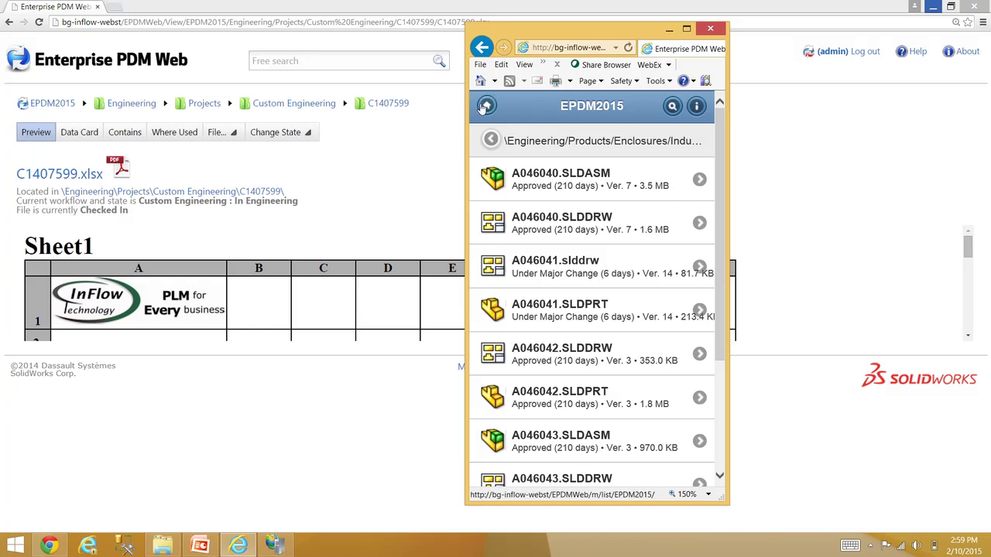
left_click(672, 106)
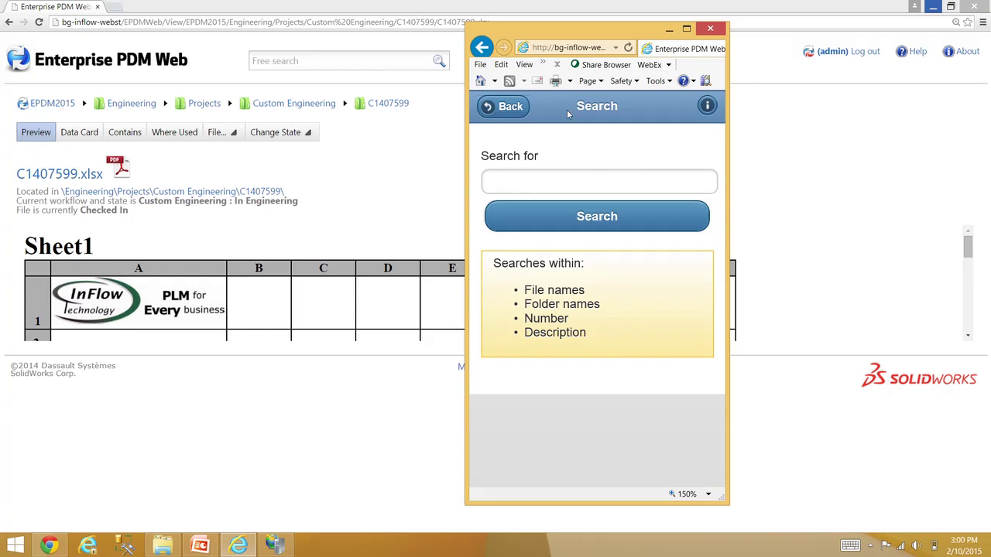
left_click(505, 107)
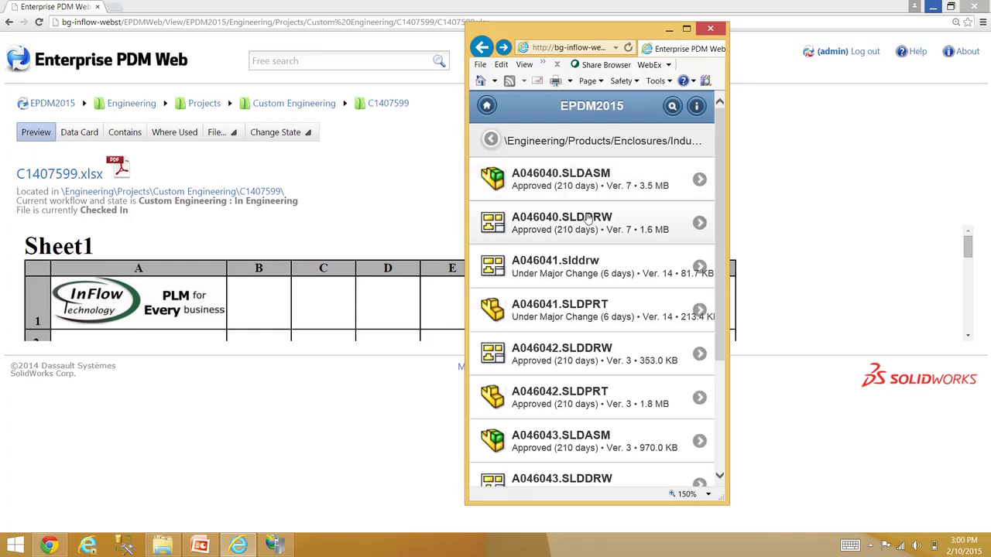
- Move A046041.SLDPRT to Change Pending Approval via Submit for Approval, with comment 'fsfsdfsdfdsdf'
left_click(551, 309)
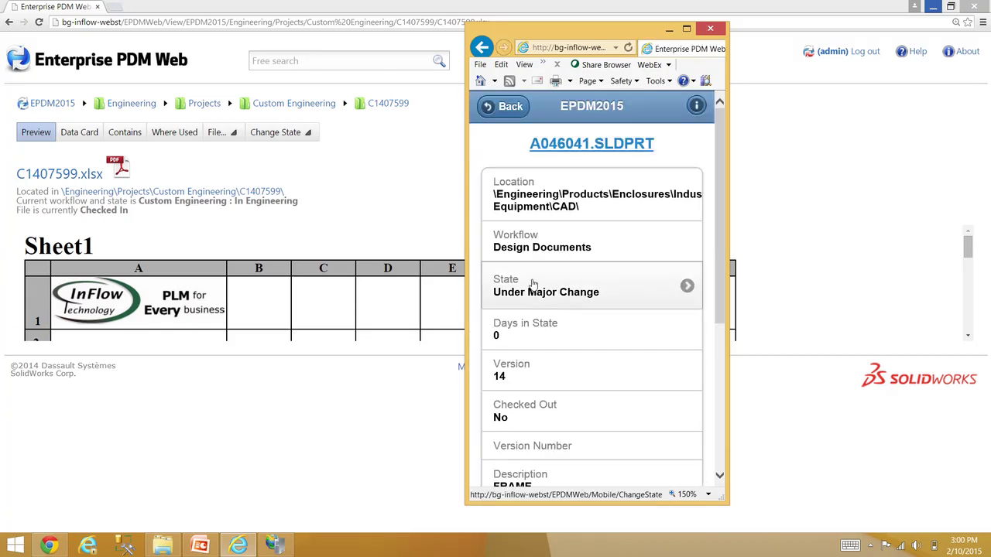
mouse_move(721, 267)
left_mouse_down()
mouse_move(719, 360)
mouse_move(713, 255)
left_mouse_up()
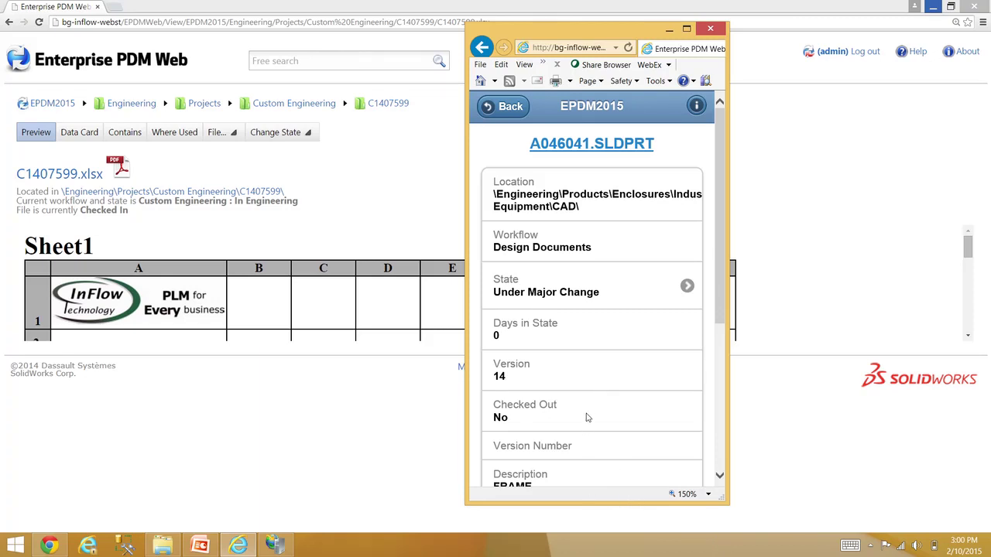
left_click(585, 289)
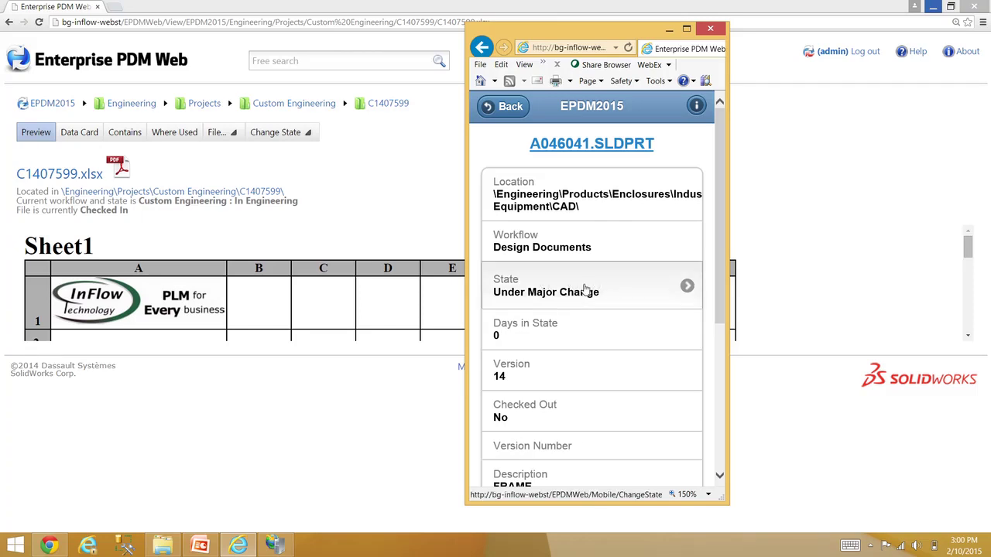
left_click(575, 235)
type("fsfsdfsdfdsdf")
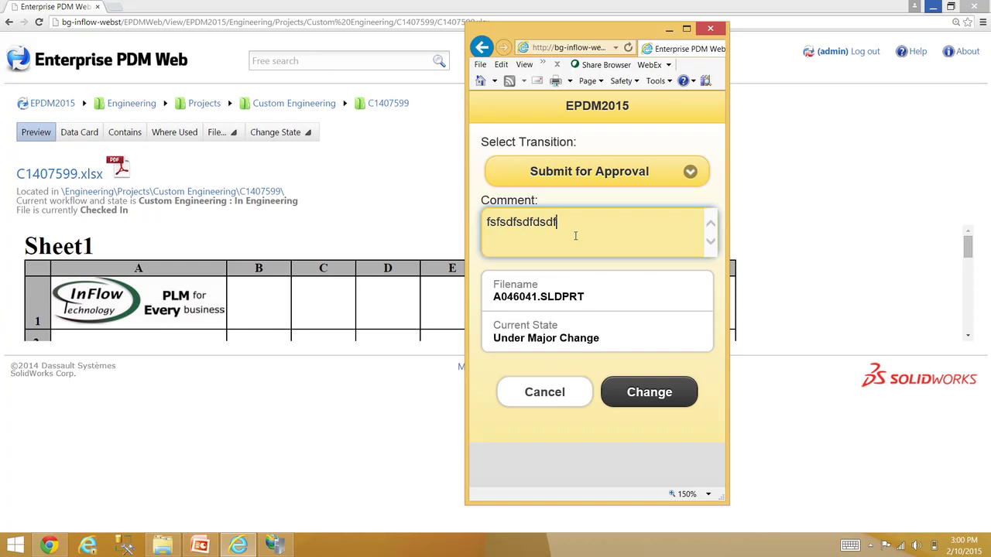
left_click(643, 392)
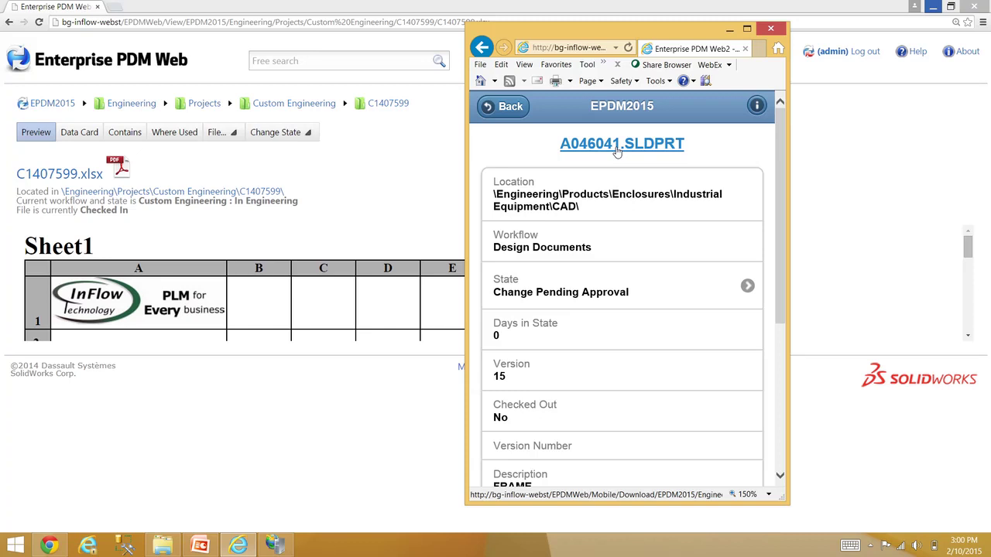
- Go back up from CAD to Industrial Equipment and open its Marketing subfolder
left_click(507, 110)
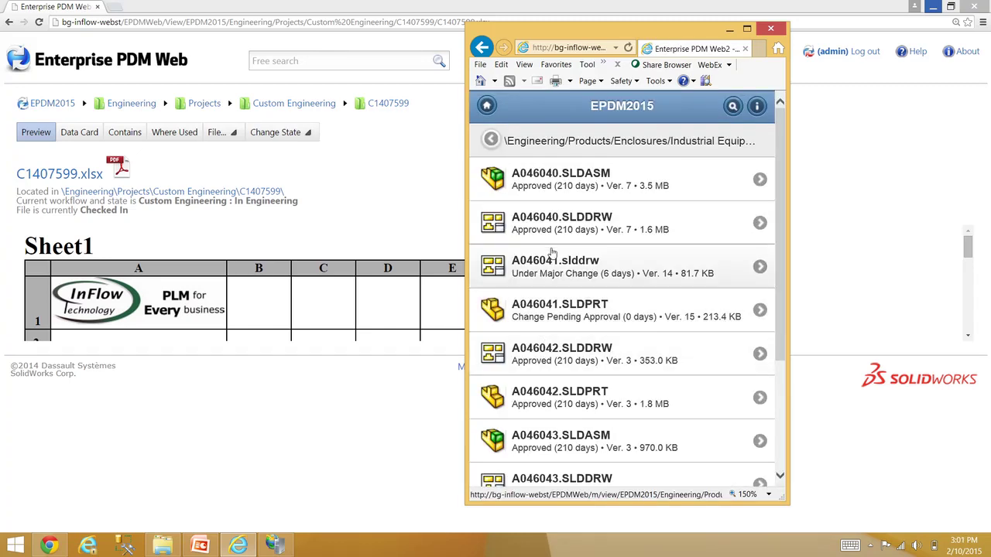
left_click(490, 139)
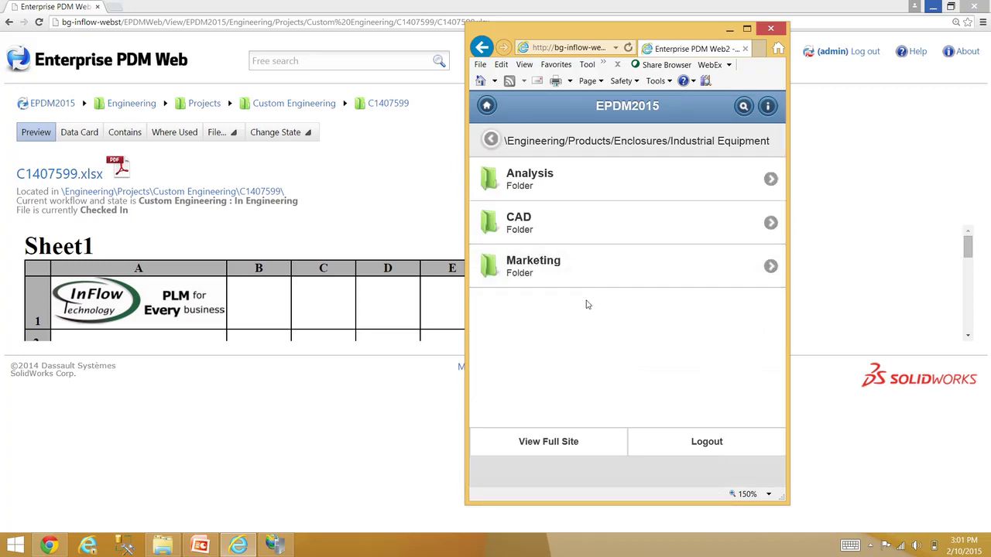
left_click(646, 263)
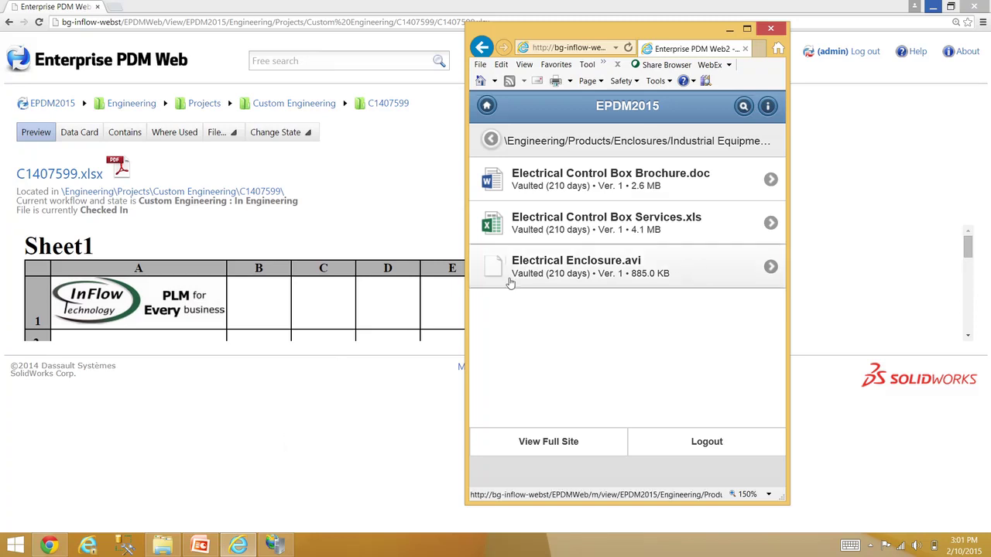
- Switch to PowerPoint and start the slide show from slide 11, the Agenda slide
left_click(200, 546)
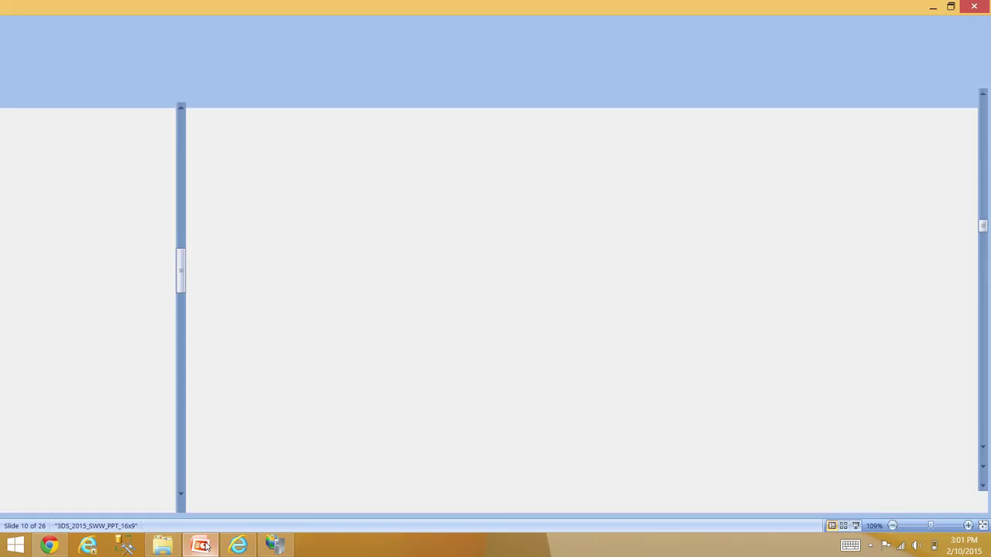
left_click(120, 246)
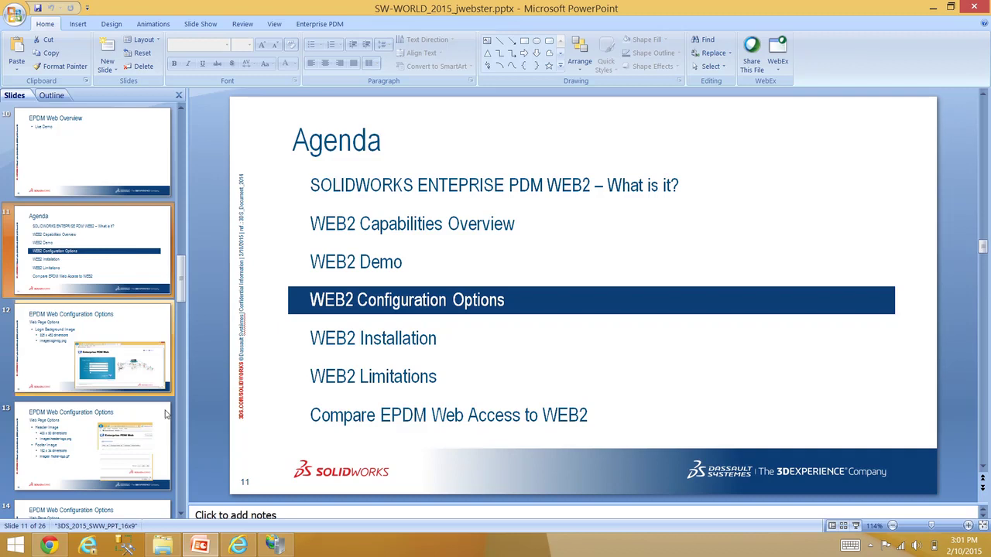
left_click(855, 526)
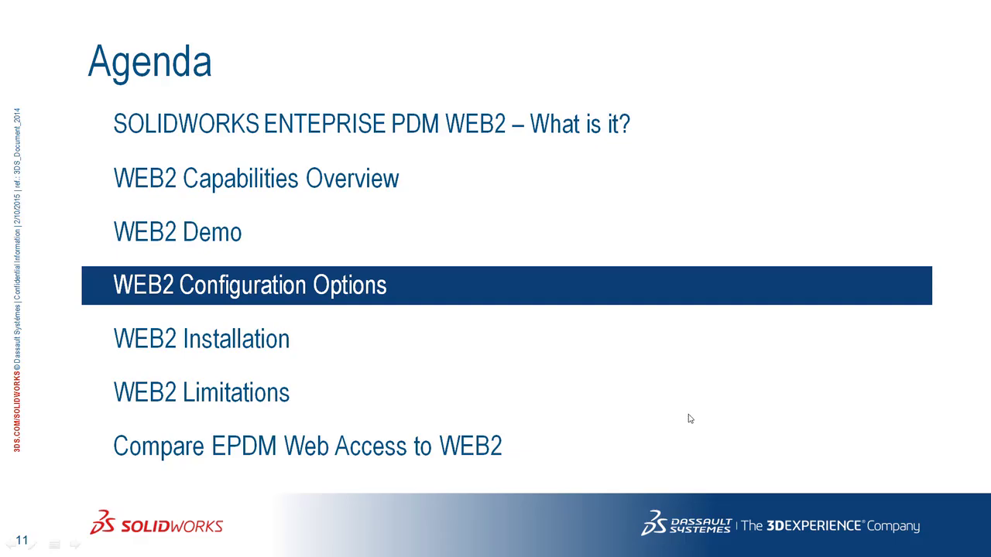
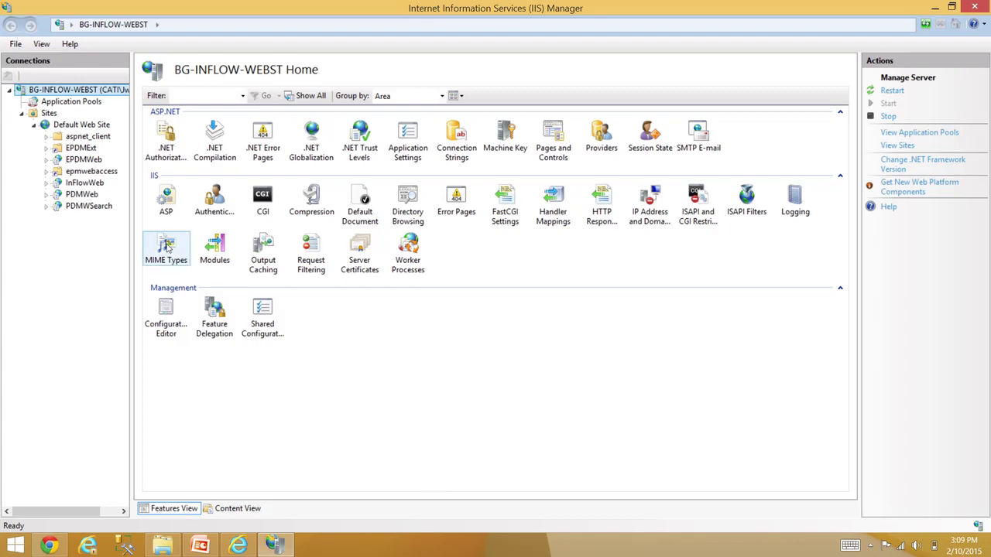
- List the application pools and select EPDMWeb (.NET v4.0, Integrated, domain user identity)
left_click_drag(130, 226, 229, 206)
left_click(66, 102)
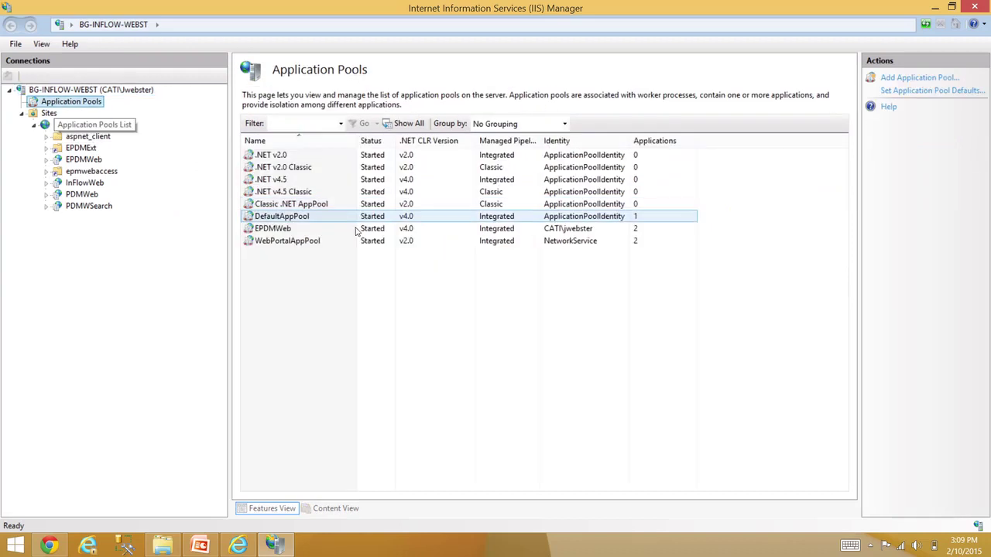
left_click(317, 231)
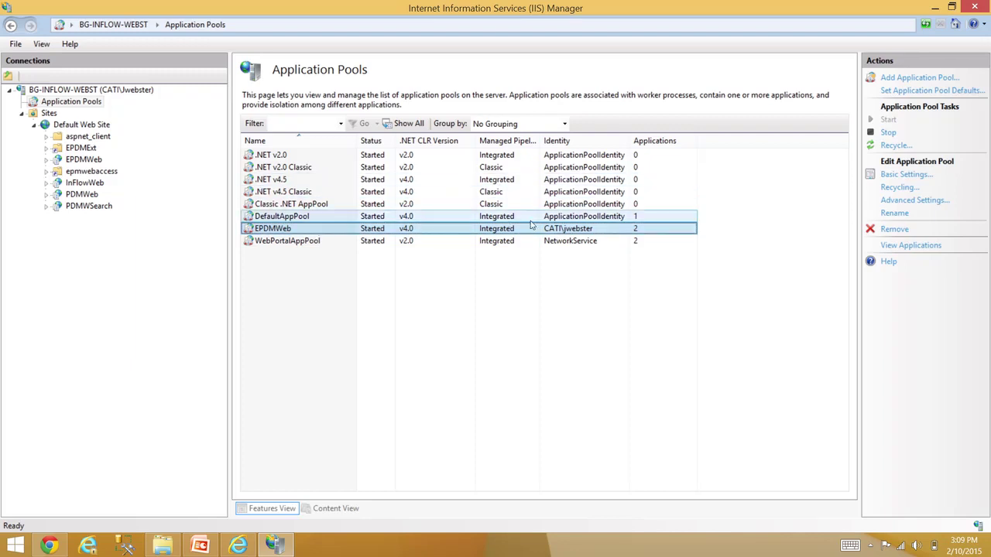
- Compare the WebPortalAppPool and EPDMWeb identities, then bring up the EPDM2015 web client in Internet Explorer
left_click(566, 245)
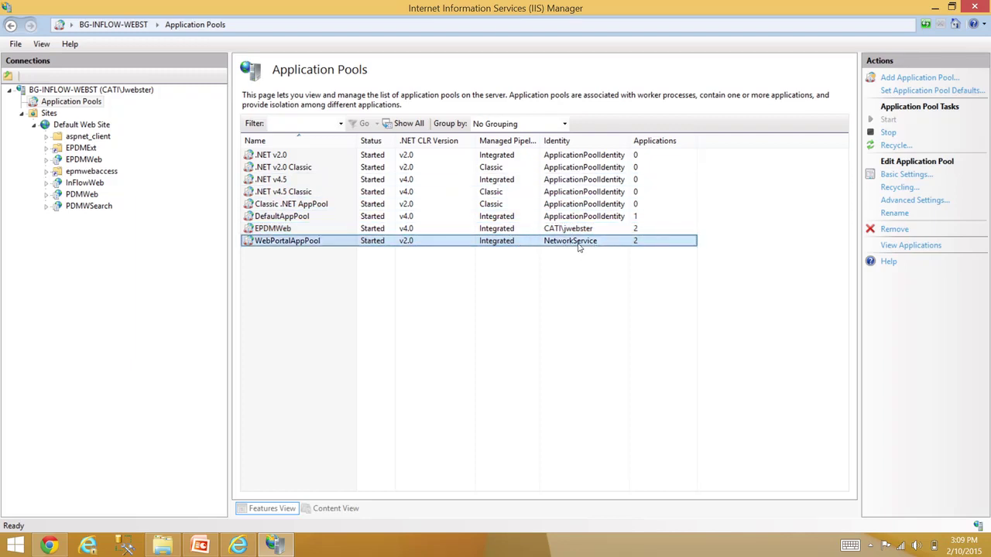
left_click(566, 231)
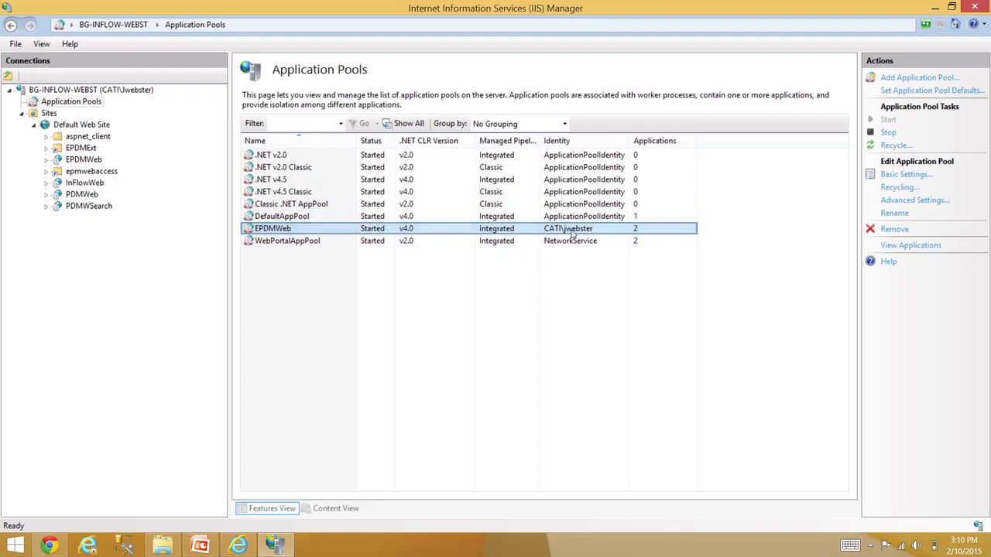
left_click(237, 545)
- Switch the web client to the full site, log out to the EPDM2015 login page, and return to IIS Manager
left_click(534, 443)
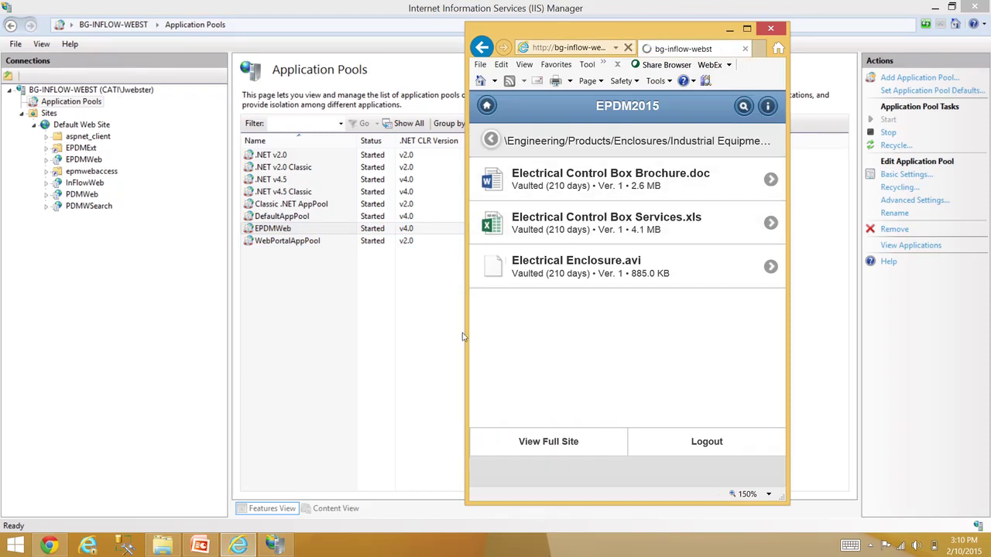
left_click_drag(466, 333, 119, 332)
left_click(706, 112)
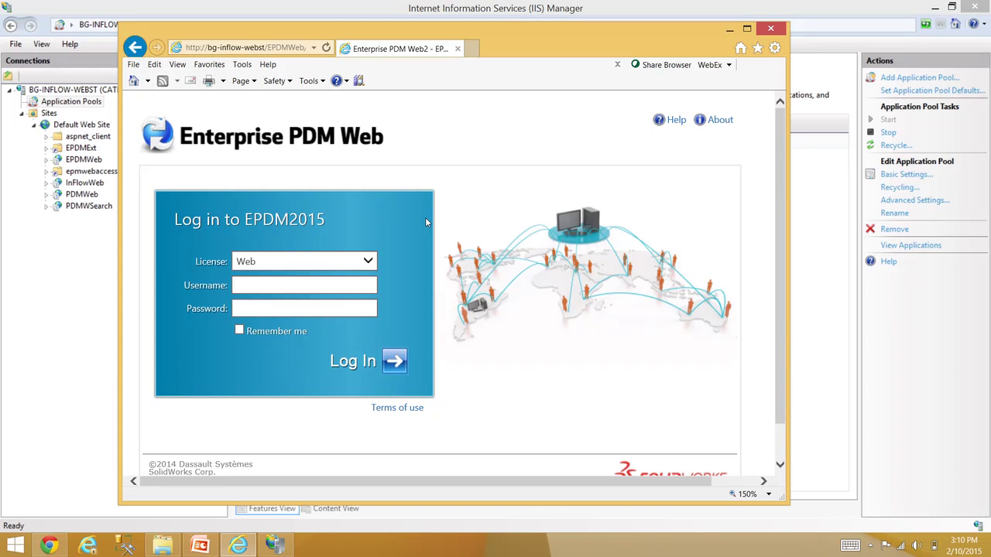
left_click(152, 9)
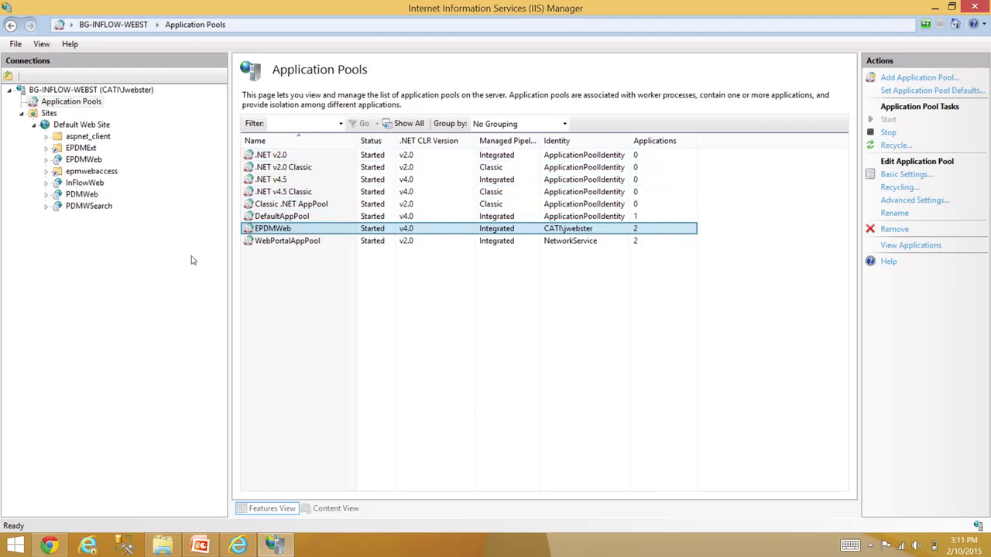
- Open the /EPDMWeb Home features page and glance at Default Web Site's Add Application option
left_click(84, 161)
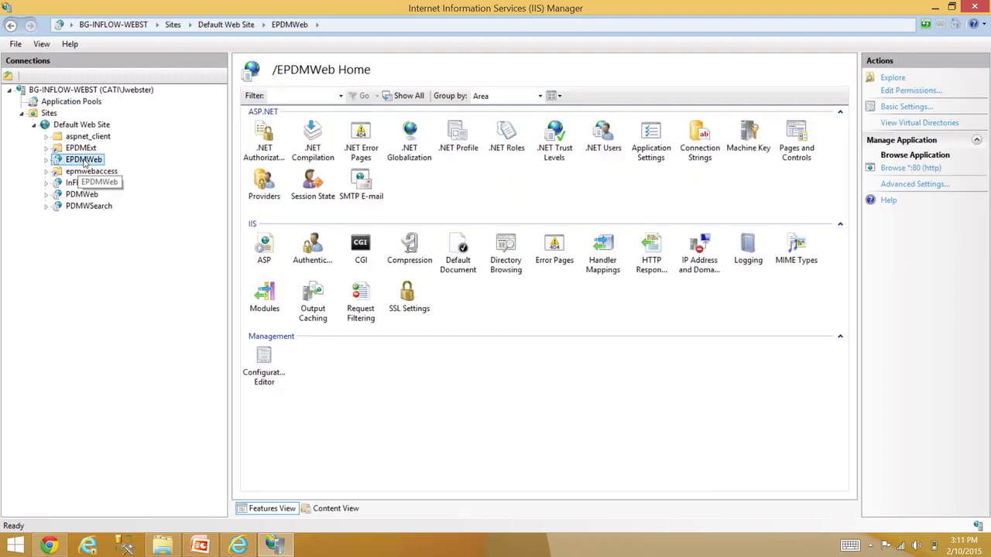
right_click(83, 160)
right_click(82, 125)
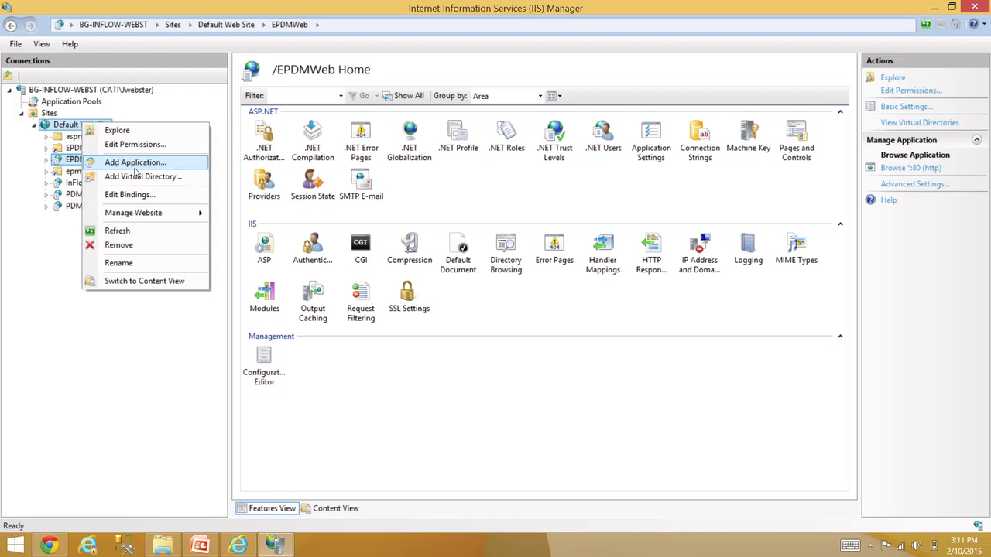
left_click(72, 164)
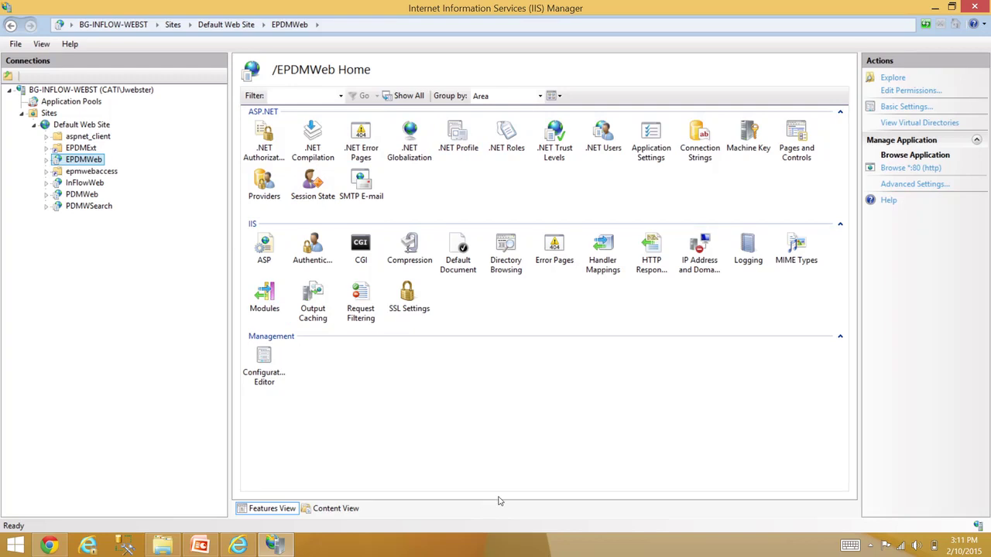
- Review EPDMWeb Application Settings such as ColumnSetName, AllowDataCardEdit true and FileList_PageSize 15
double_click(649, 152)
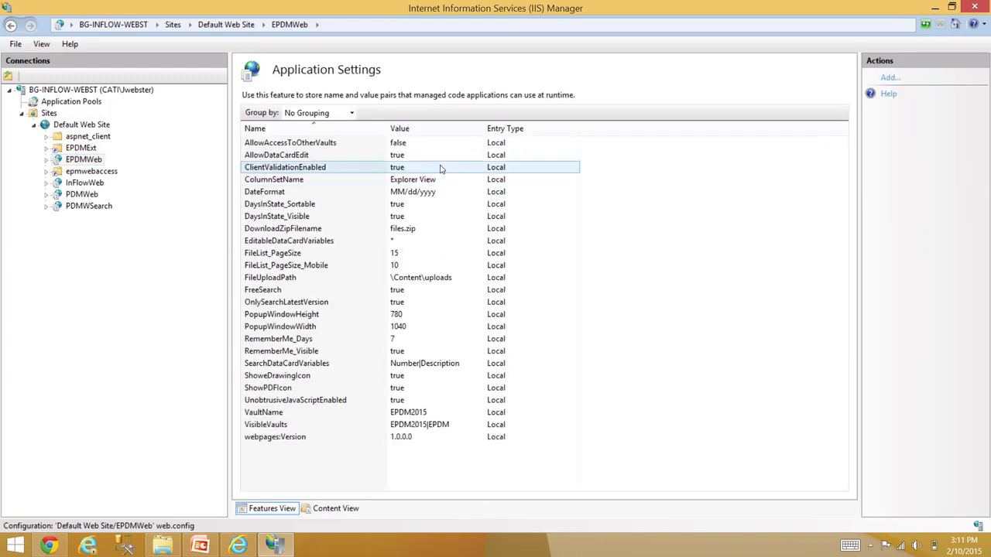
left_click_drag(387, 124, 368, 123)
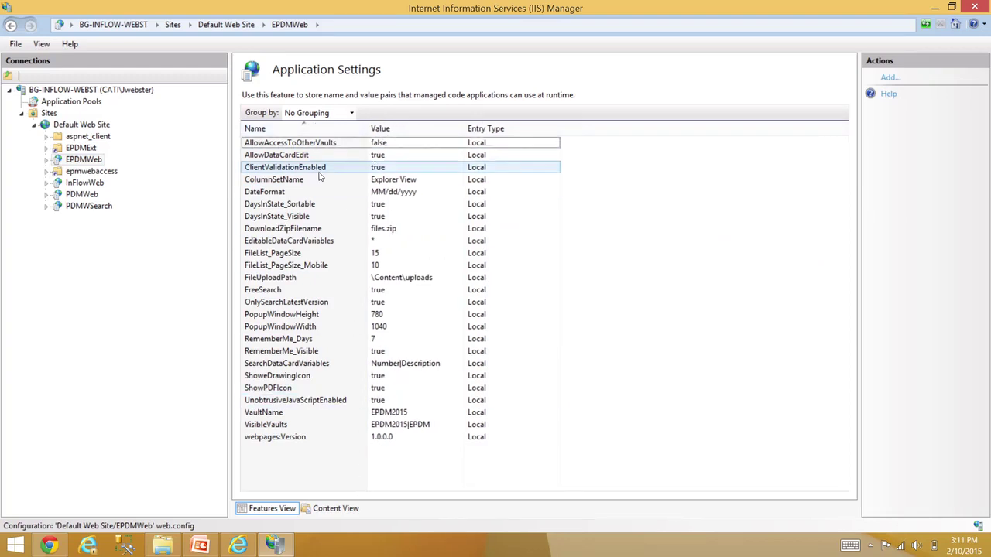
left_click(389, 182)
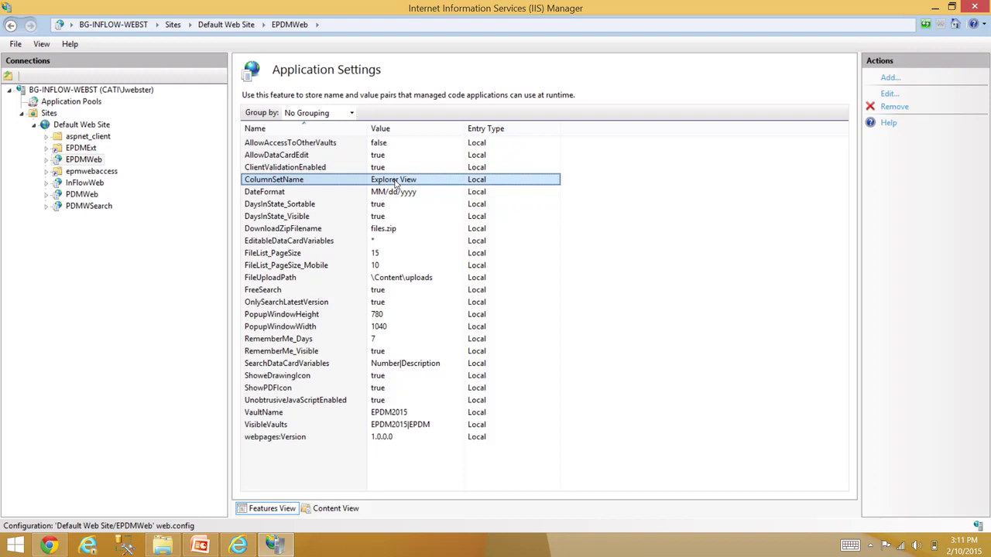
left_click(279, 156)
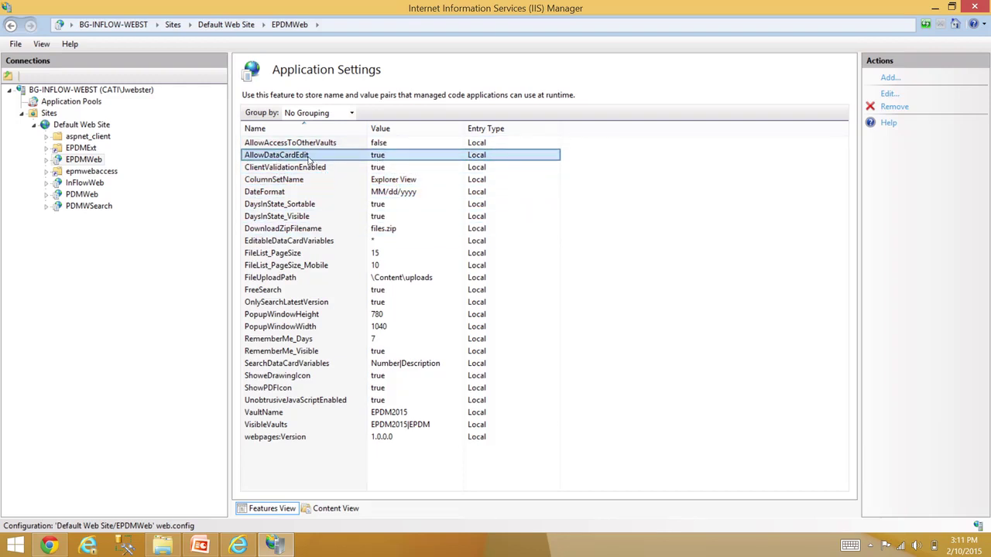
left_click(288, 255)
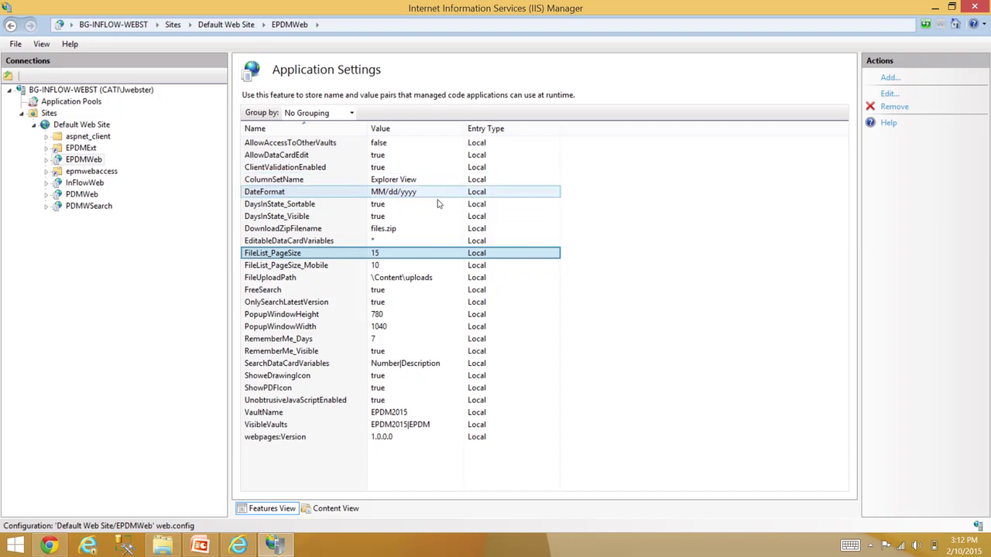
- Open C:\Program Files\SolidWorks Enterprise PDM\Web2\Web4\Web.config in Notepad
left_click(163, 545)
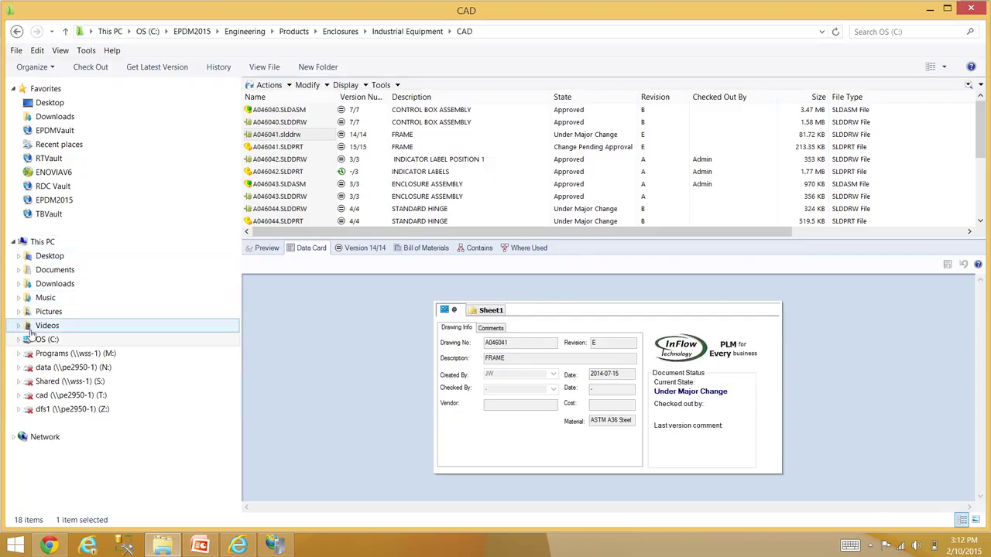
left_click(43, 343)
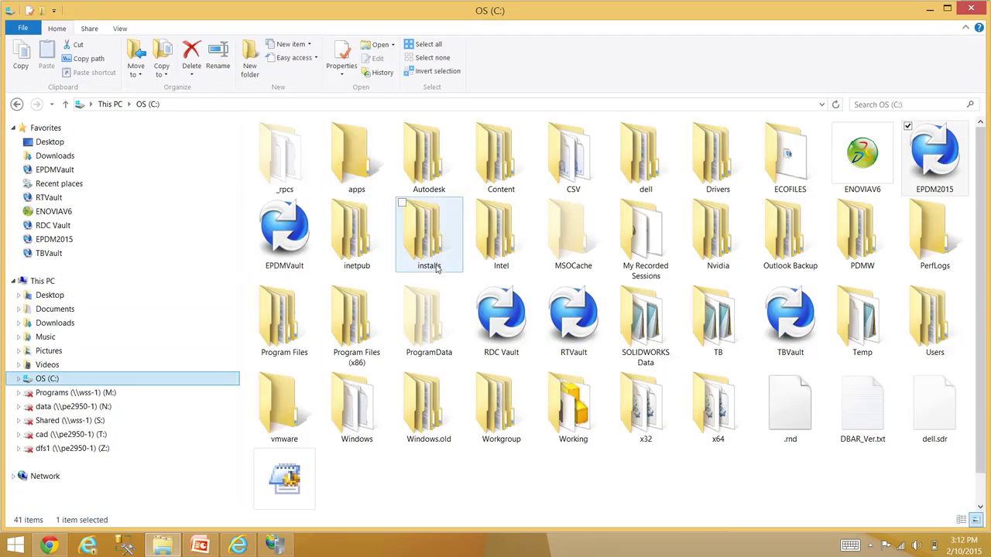
double_click(284, 317)
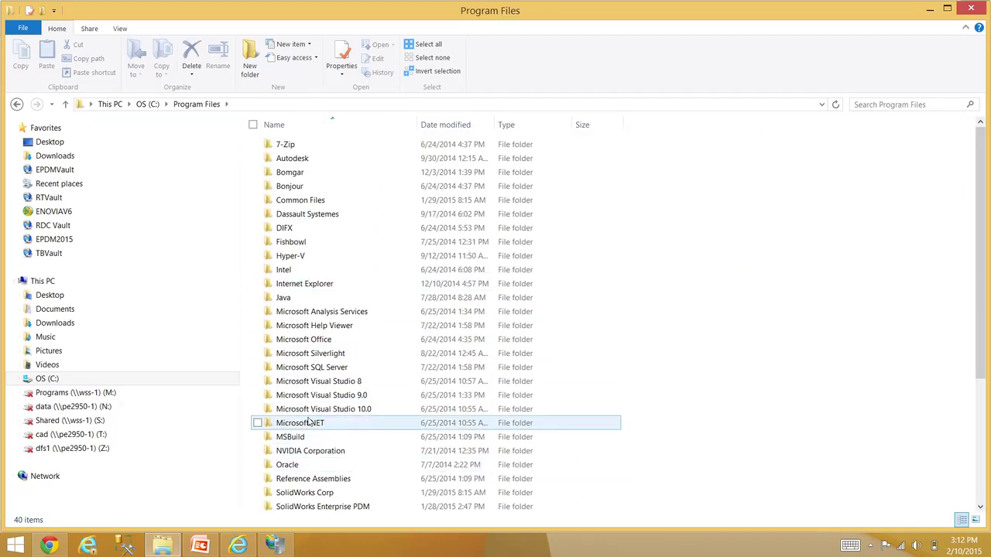
double_click(310, 506)
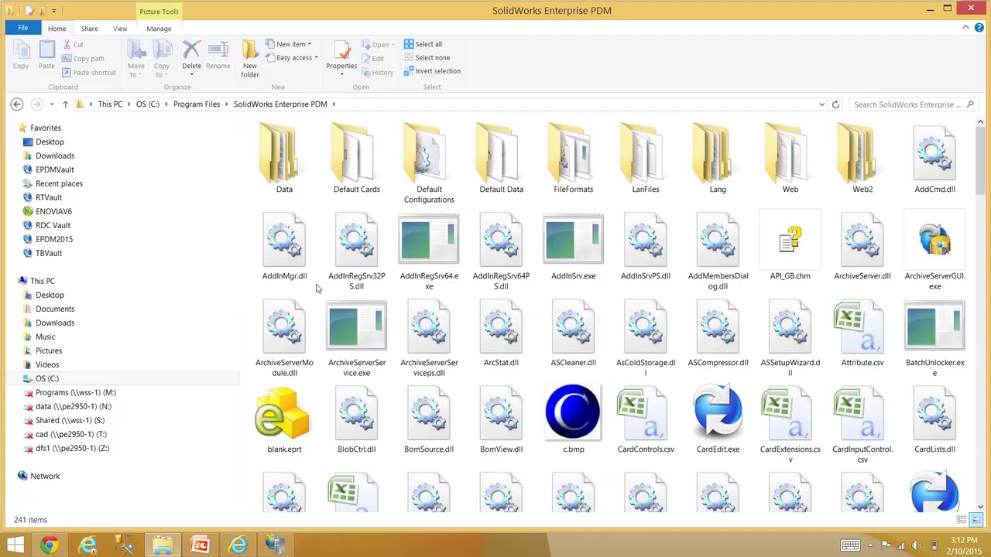
double_click(865, 184)
double_click(305, 175)
double_click(301, 271)
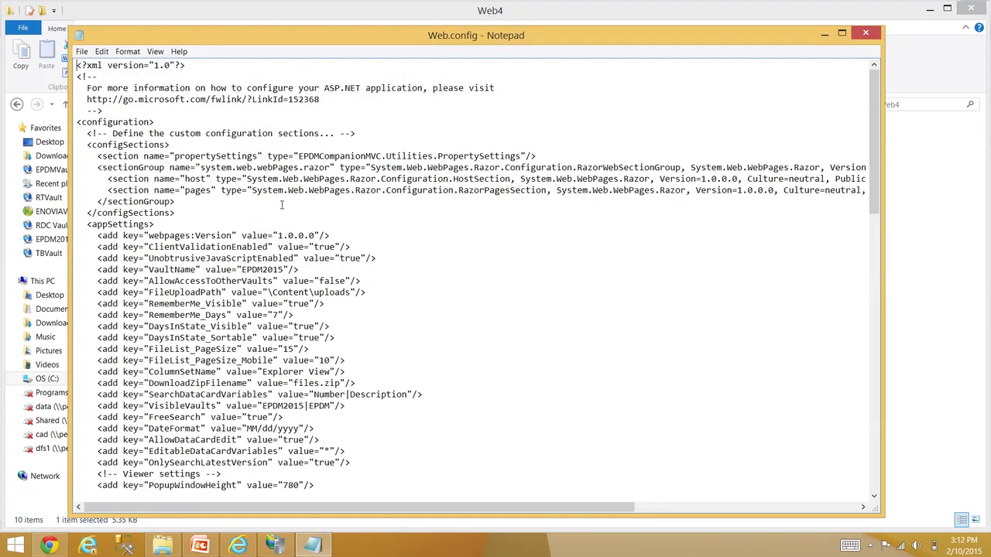
- Read through the Web.config appSettings, then close Notepad
scroll(316, 259, "down", 17)
scroll(277, 293, "up", 17)
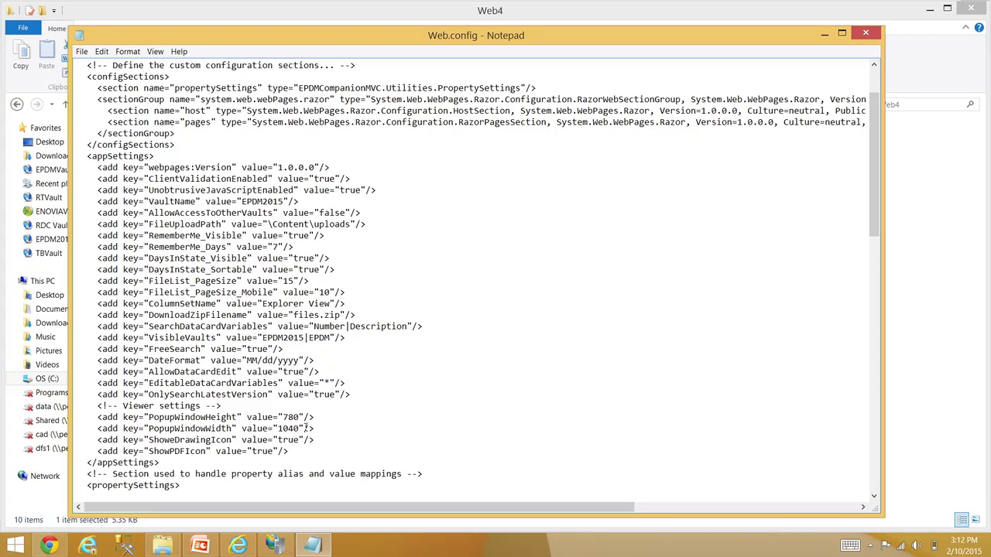
left_click(868, 35)
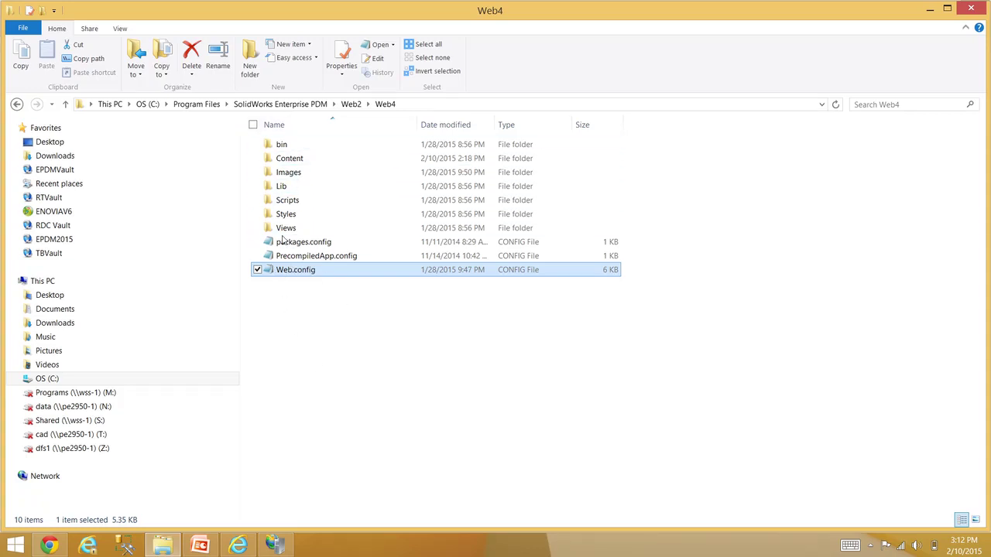
- Look inside the Images folder, then return to the EPDM Web2 Installation slide in PowerPoint
double_click(289, 172)
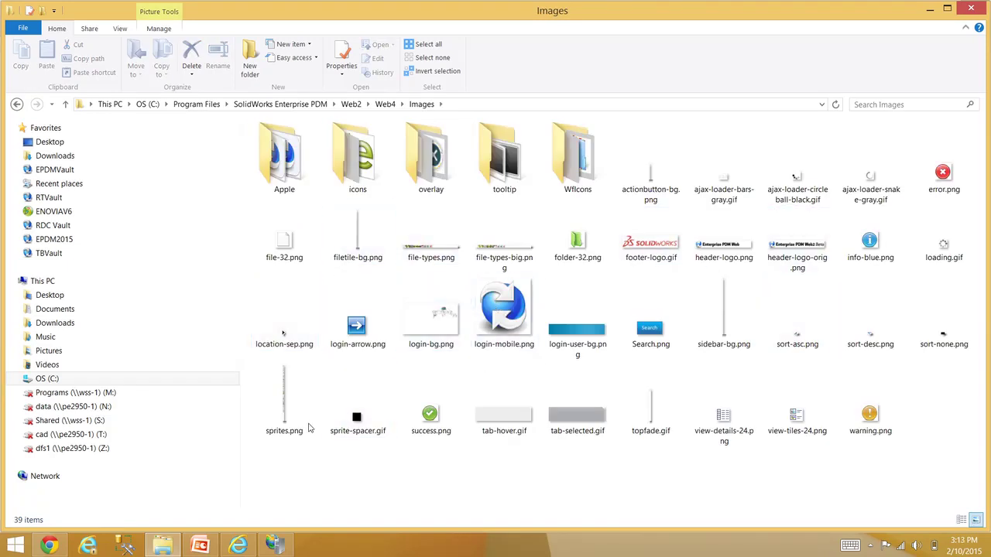
mouse_move(276, 544)
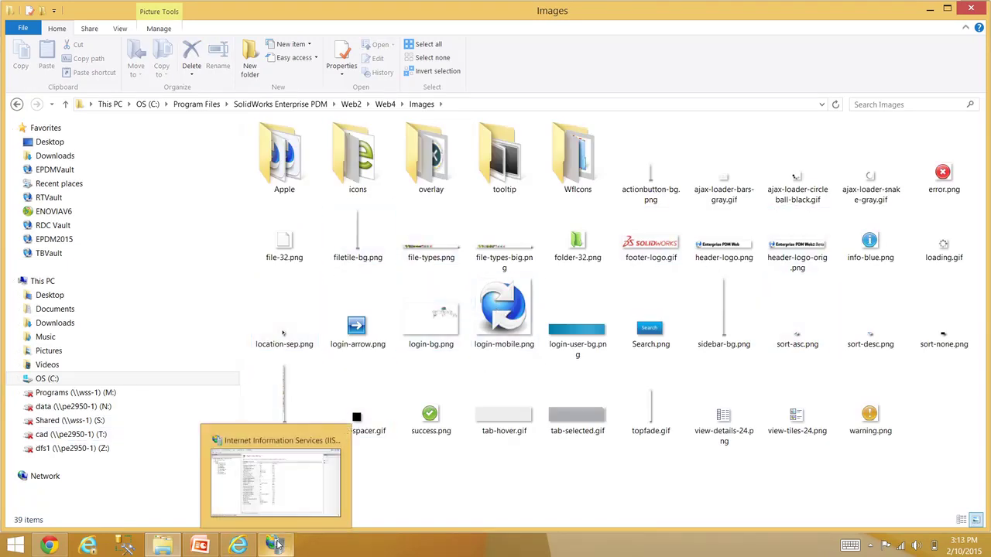
left_click(199, 546)
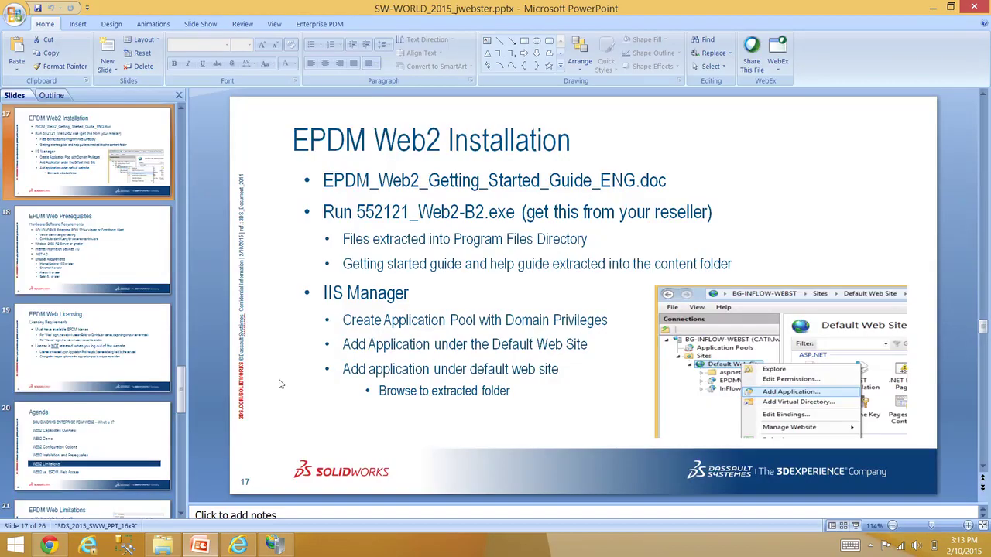
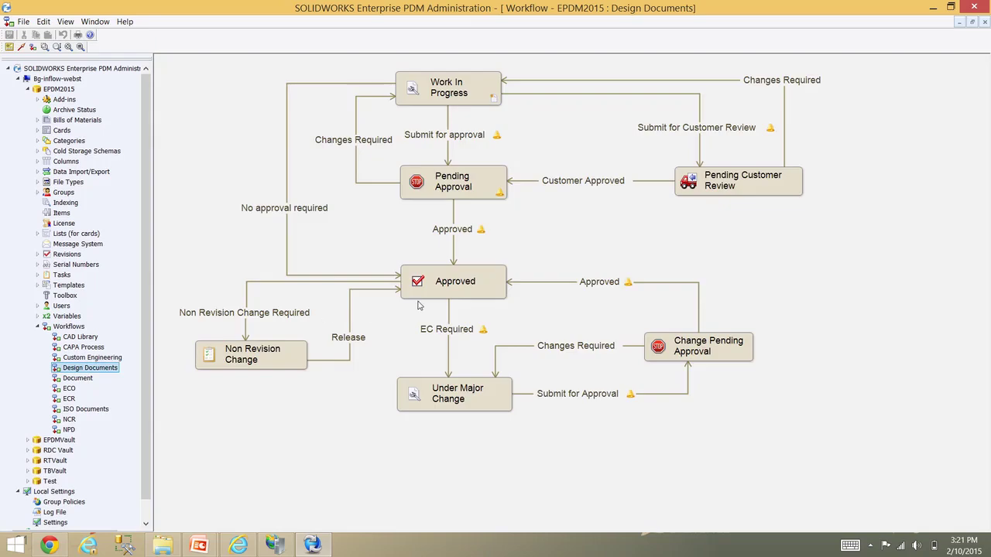
double_click(447, 329)
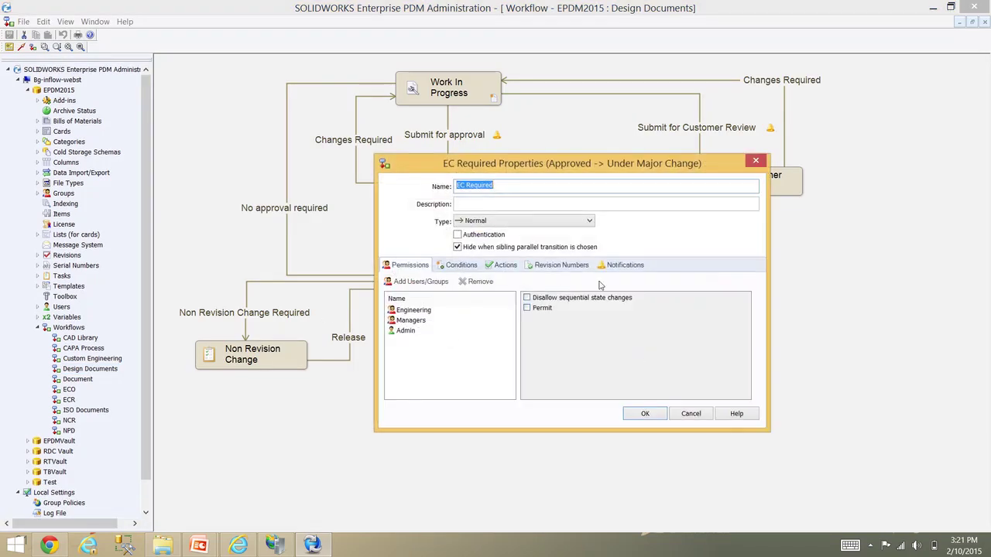
left_click(629, 265)
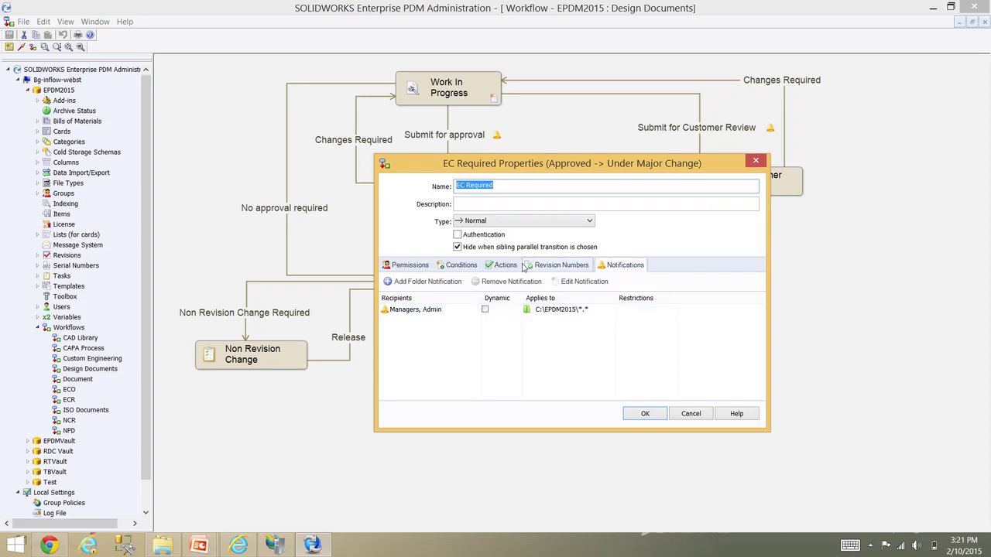
left_click(499, 267)
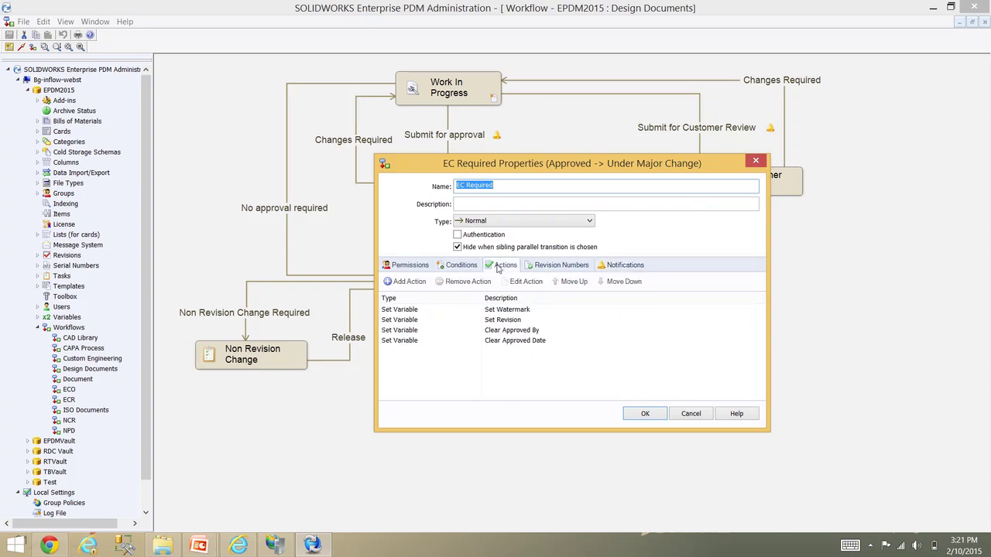
left_click(408, 341)
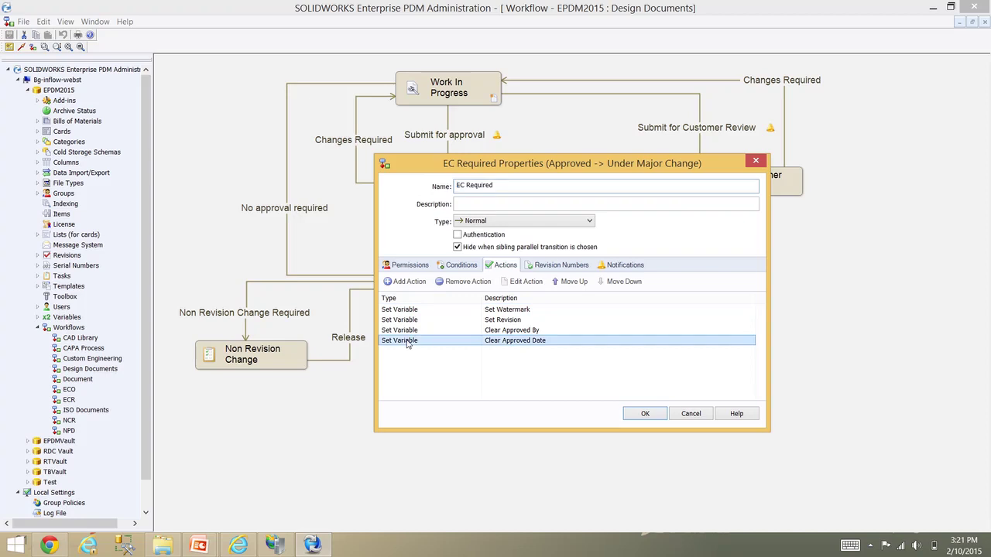
double_click(408, 341)
left_click(685, 127)
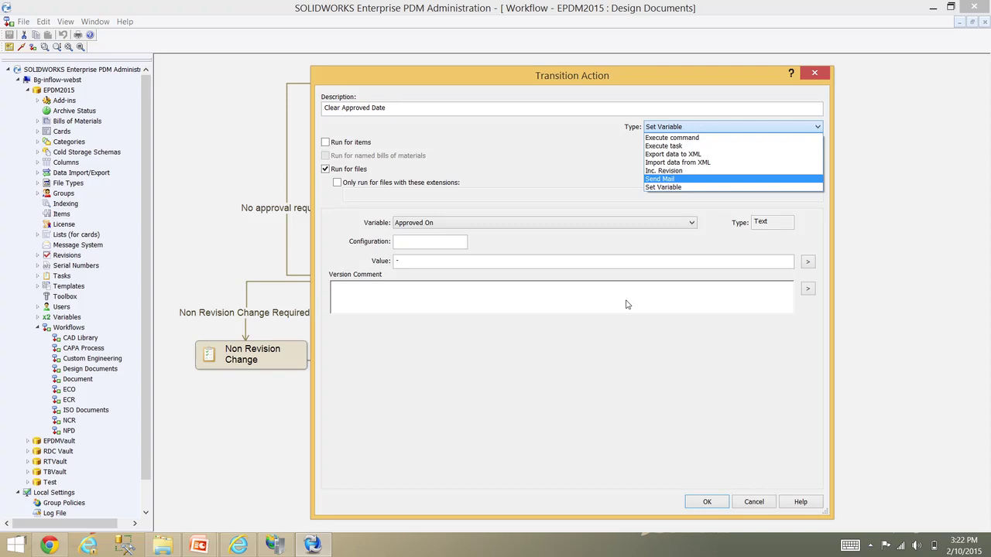
left_click(335, 294)
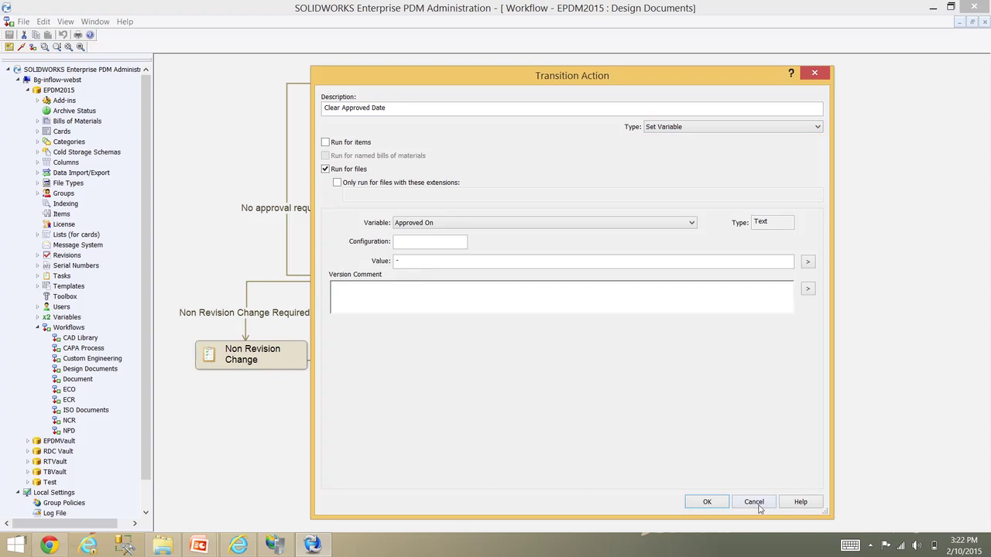
left_click(707, 502)
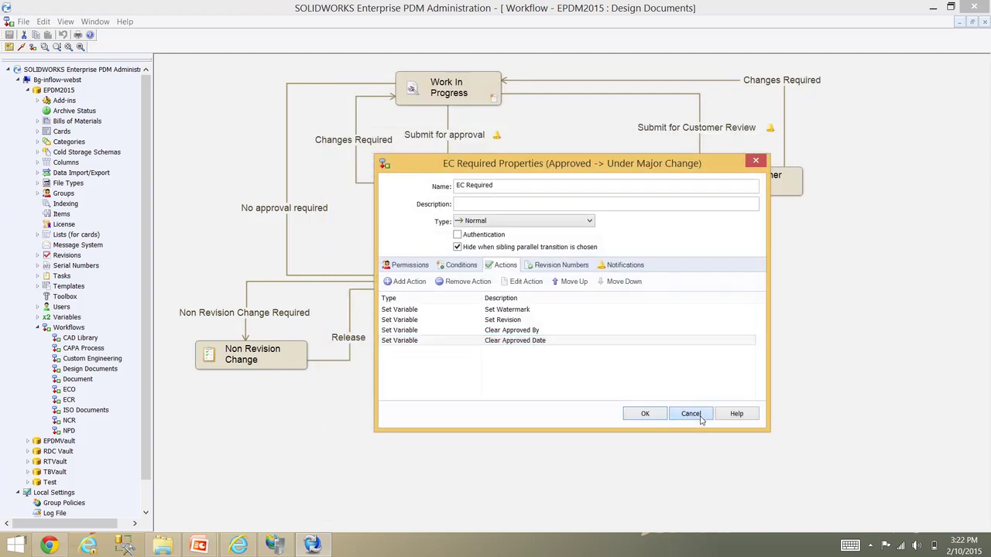
left_click(701, 418)
double_click(587, 395)
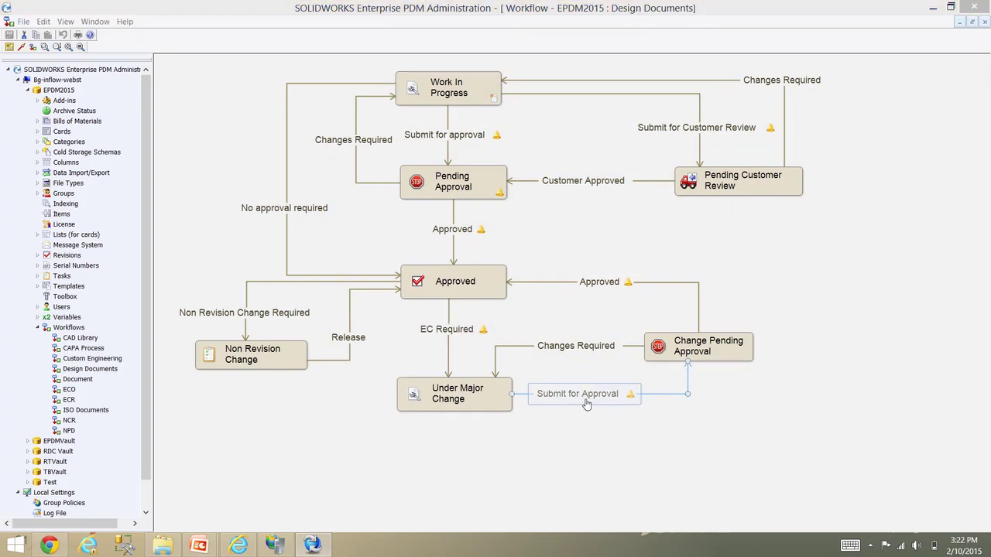
left_click(505, 265)
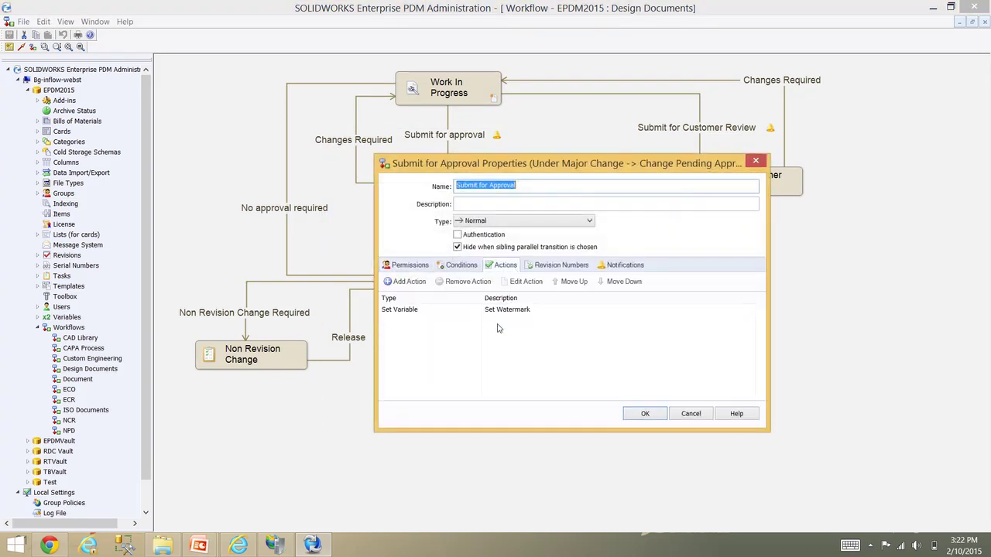
left_click(692, 413)
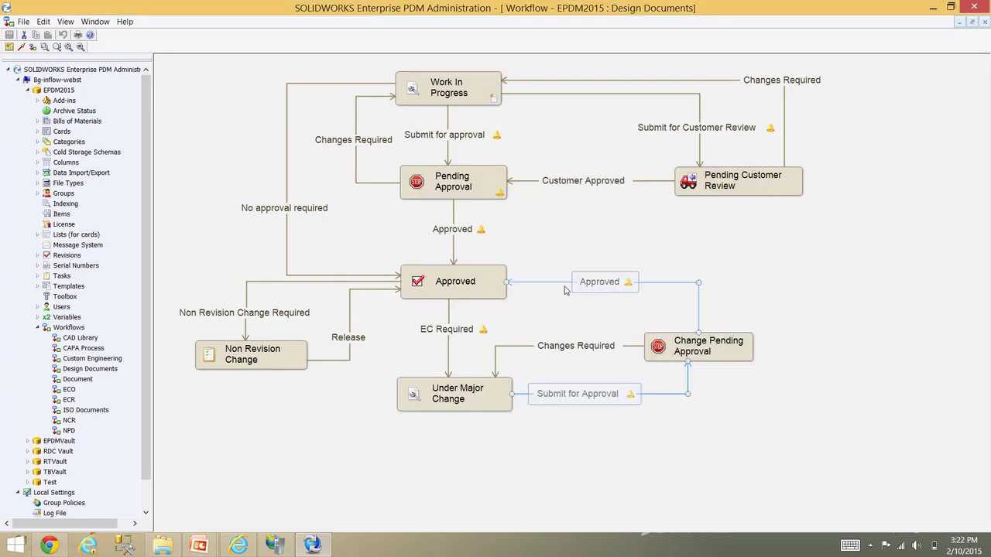
left_click(602, 283)
double_click(603, 284)
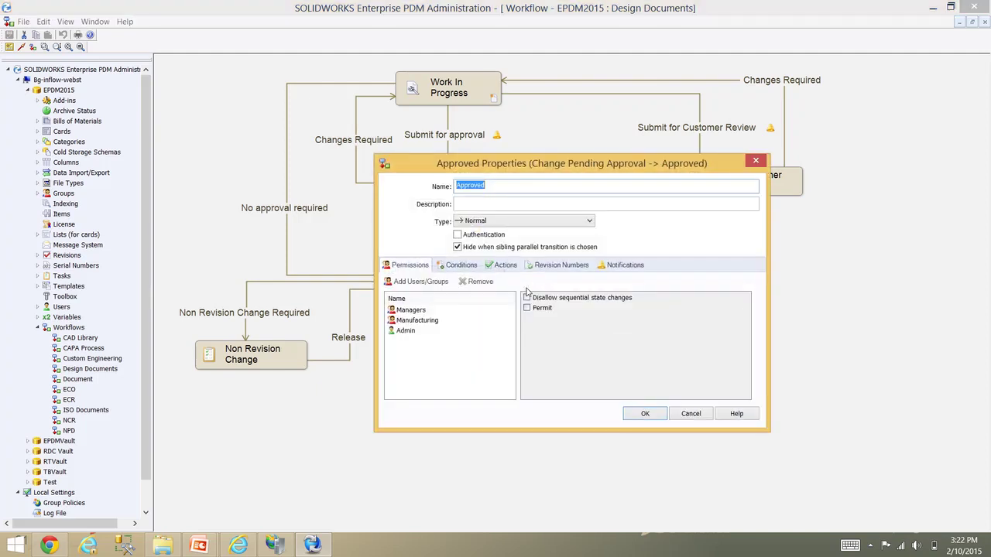
left_click(503, 265)
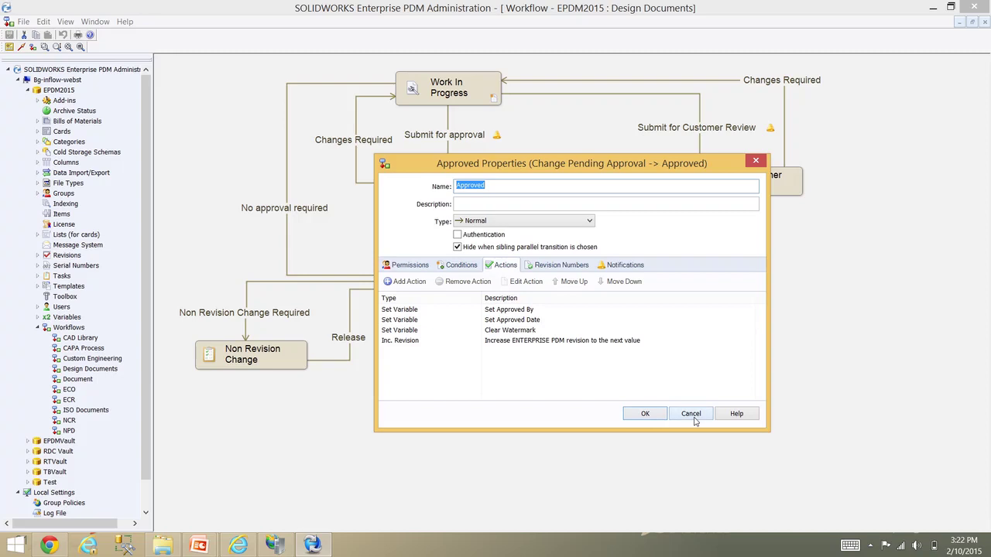
left_click(691, 415)
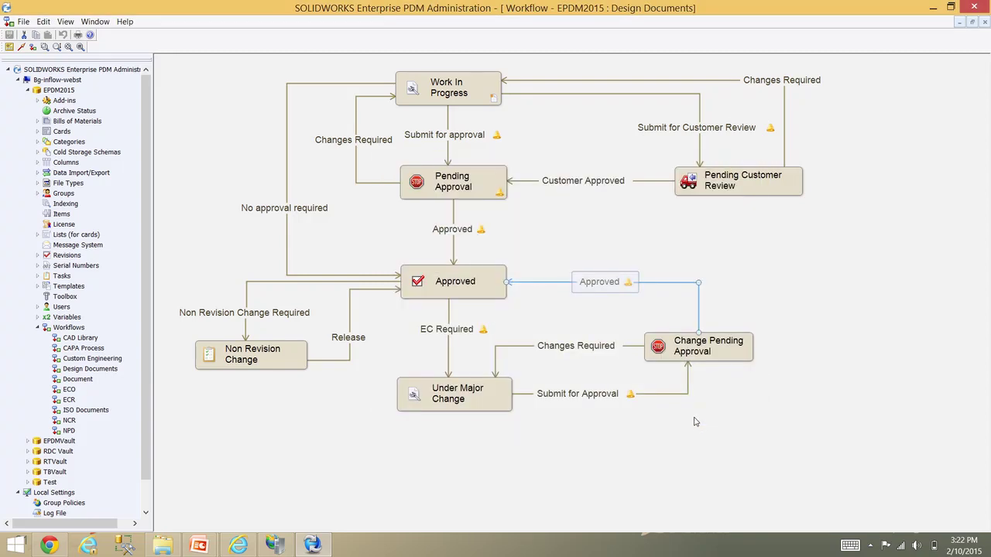
left_click(458, 231)
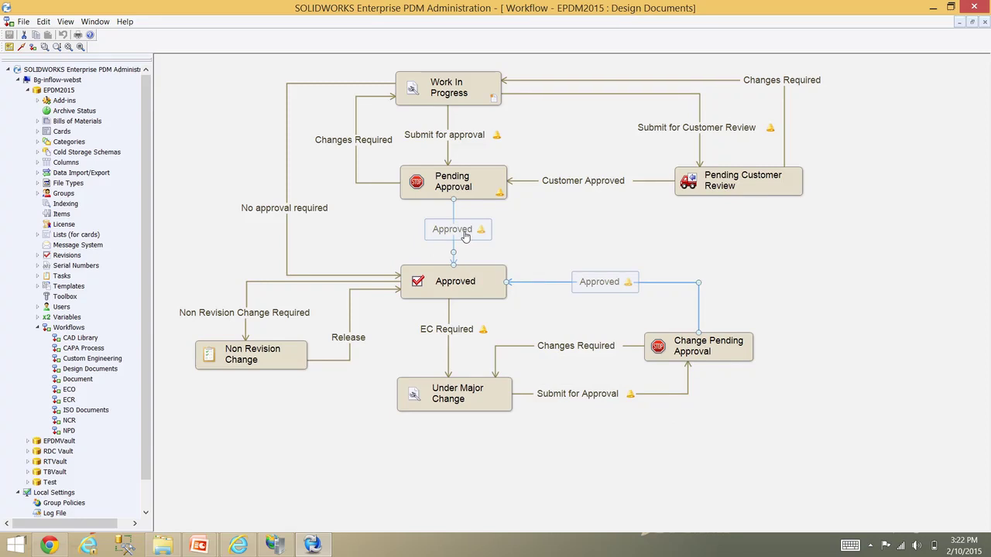
double_click(465, 236)
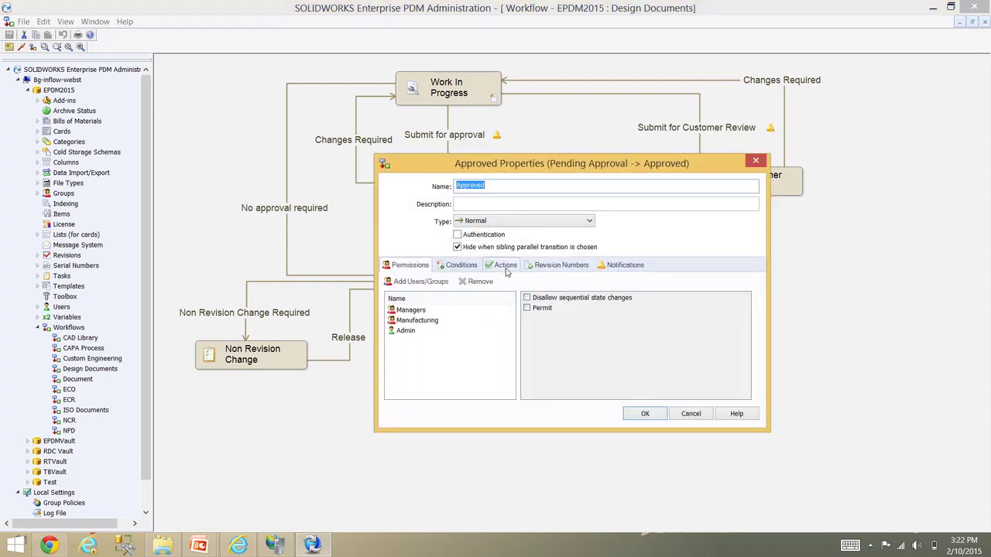
left_click(505, 266)
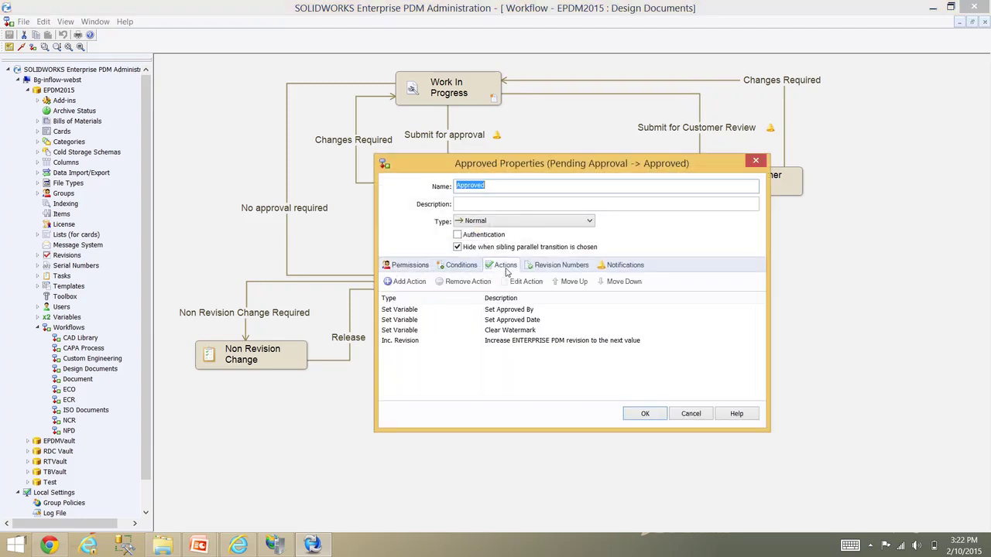
left_click(399, 331)
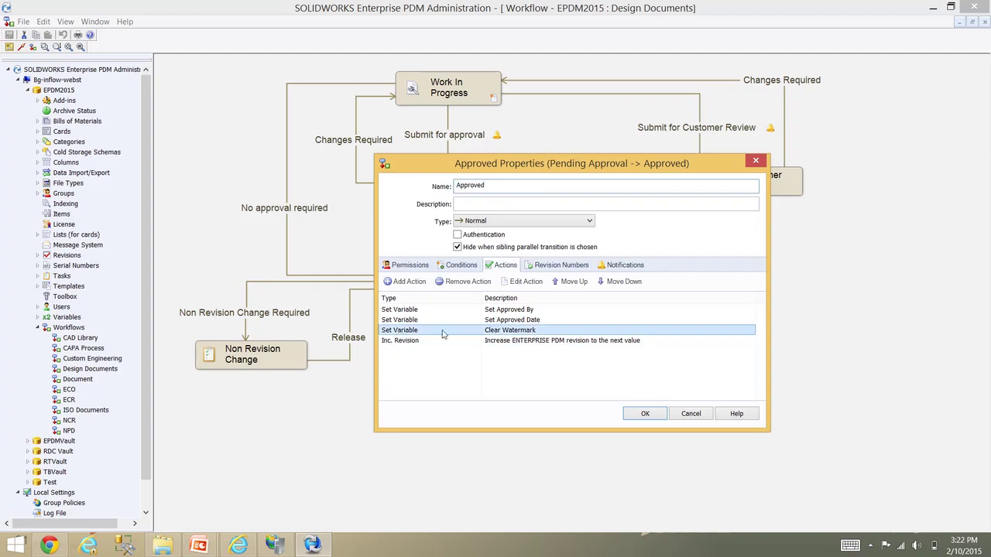
double_click(399, 330)
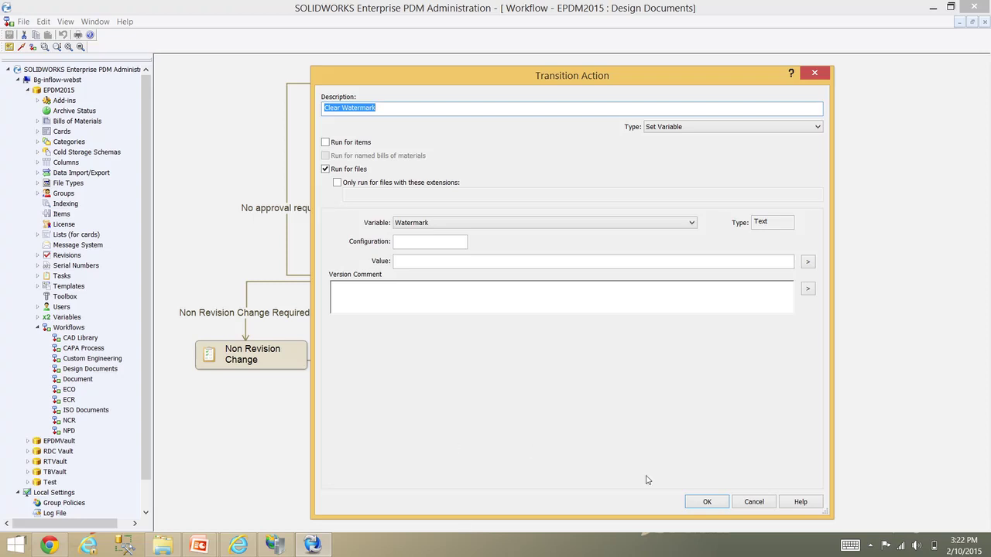
left_click(755, 503)
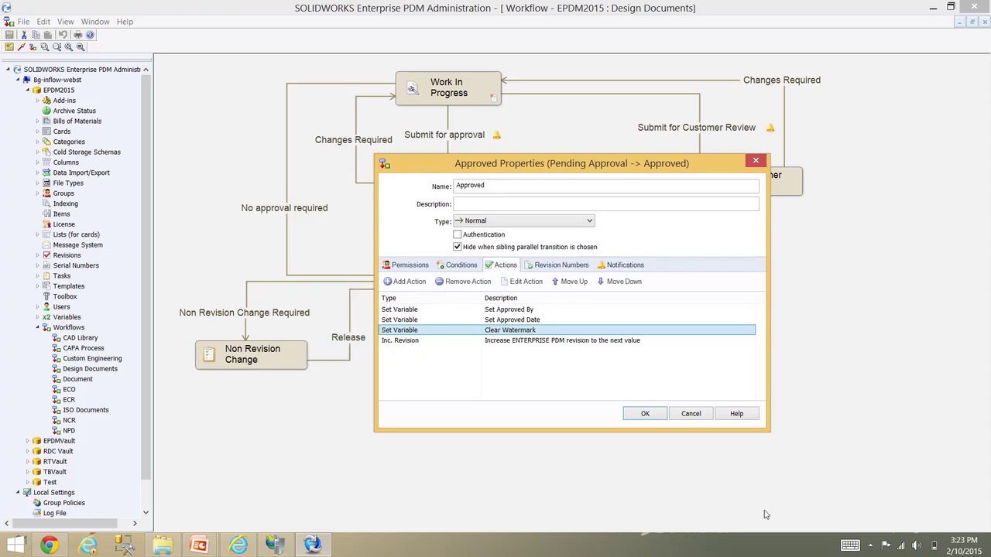
left_click(688, 419)
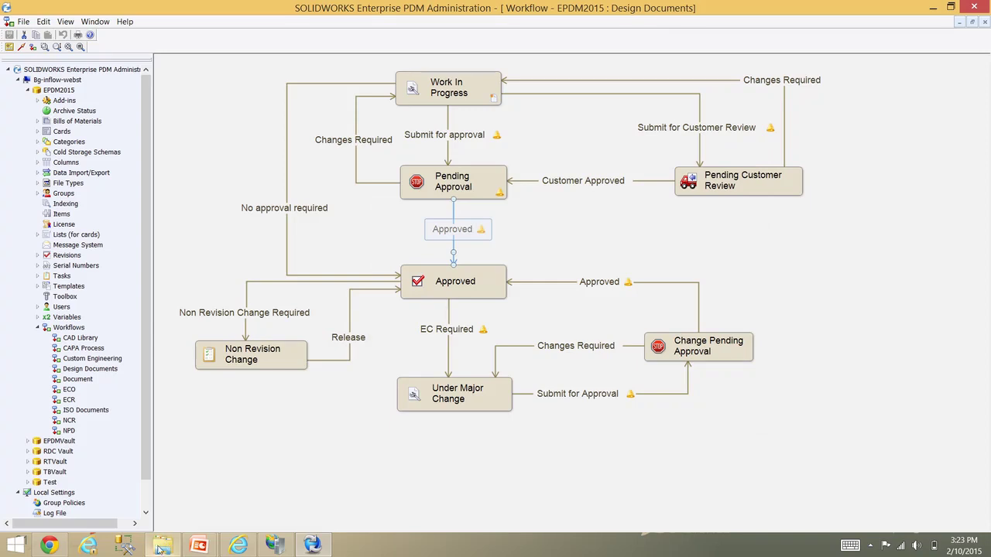
- Present the EPDM Web Limitations slide full screen, then return to the EPDM Administration workflow
mouse_move(199, 546)
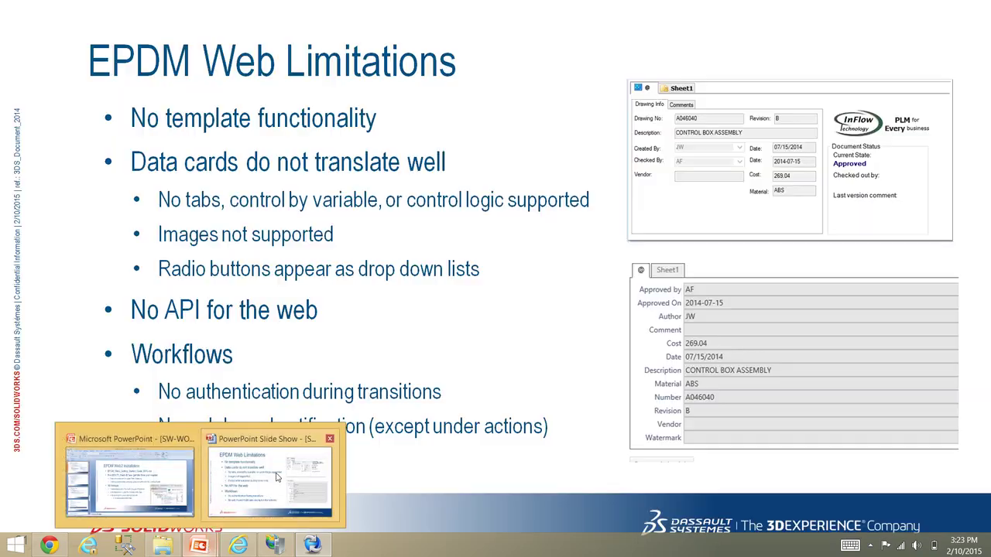
left_click(249, 515)
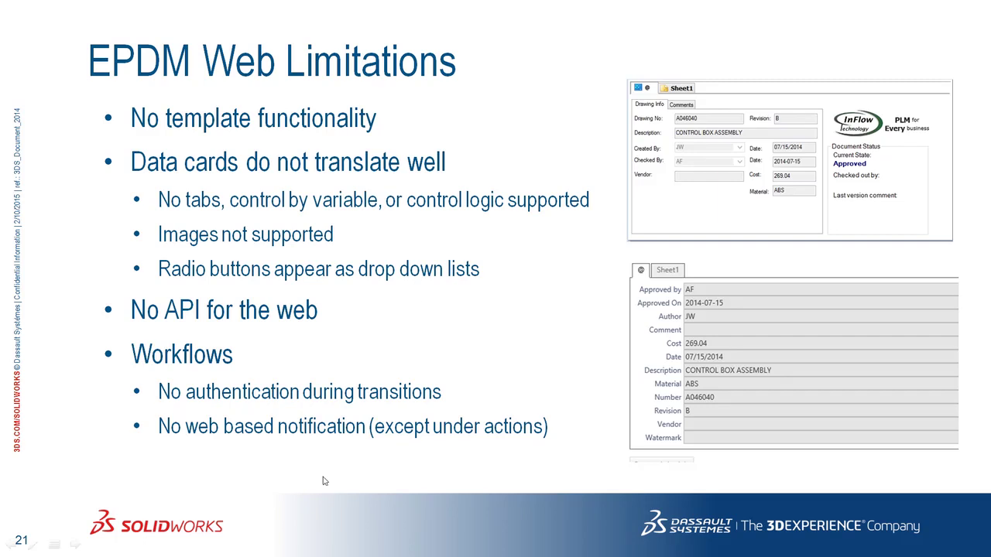
key("alt+Tab")
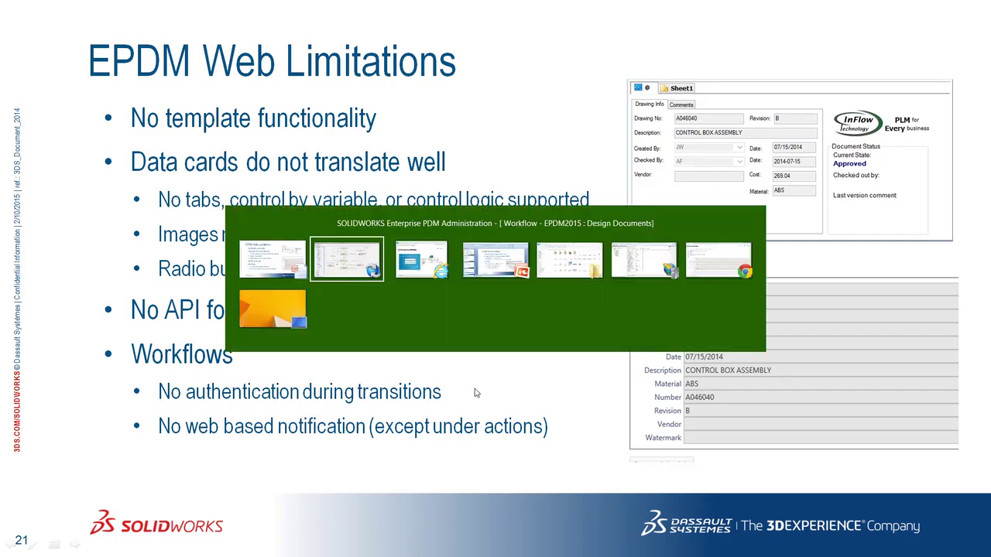
key("alt+Tab")
key("alt+Tab")
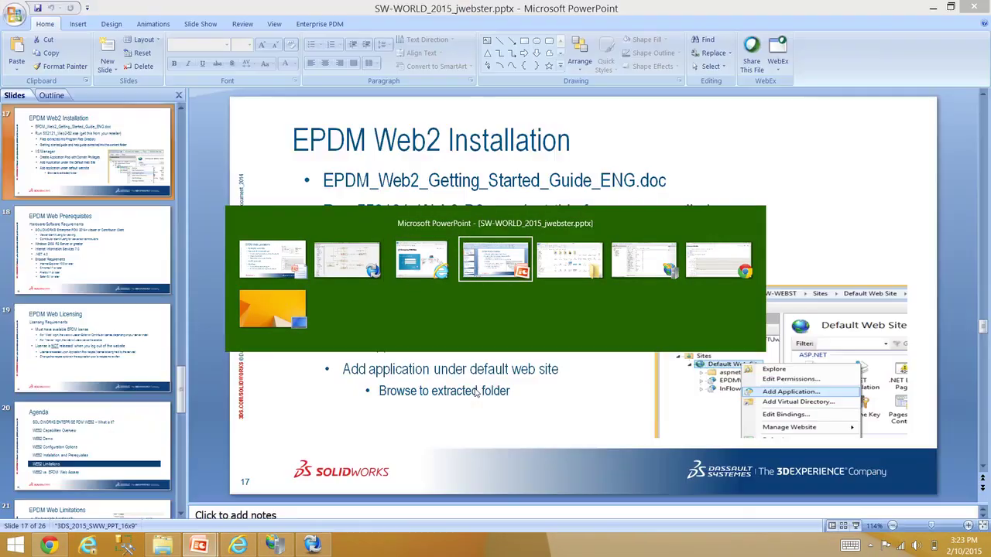
key("alt+Tab")
key("alt+Tab")
key("alt+Tab")
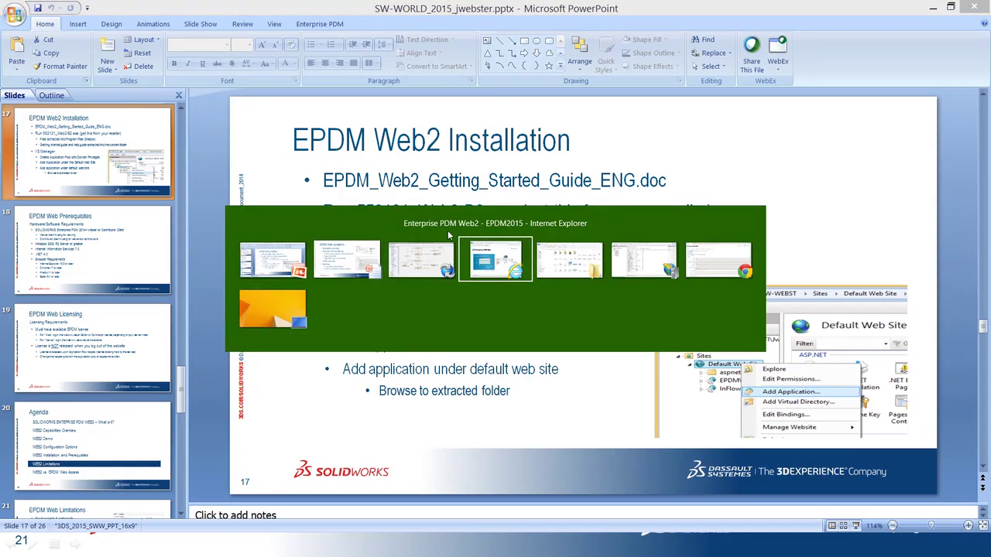
left_click(422, 261)
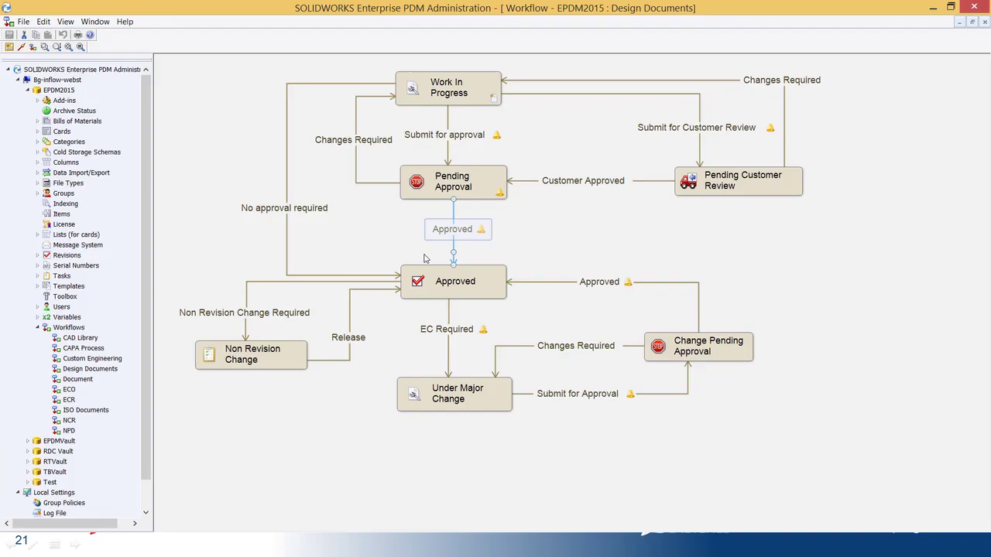
double_click(348, 335)
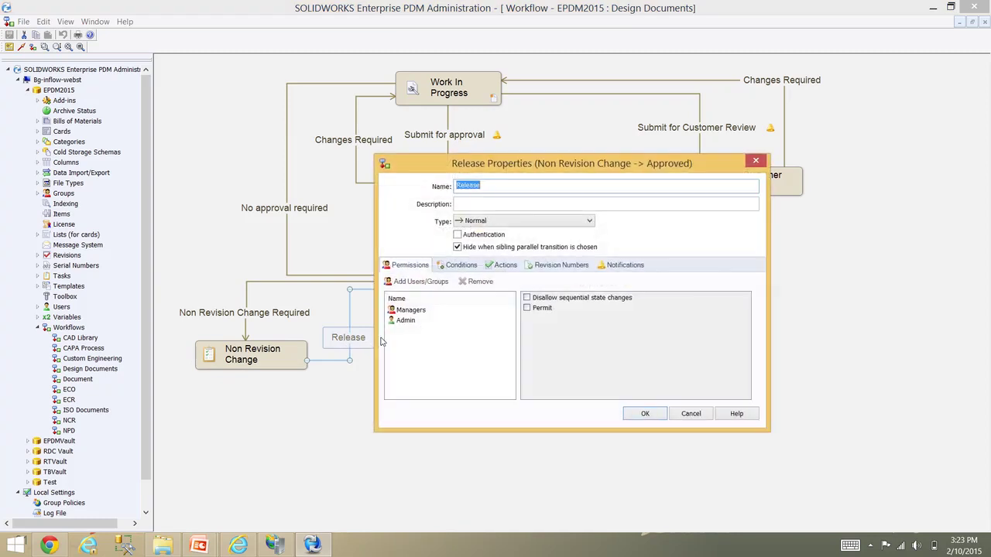
left_click(607, 267)
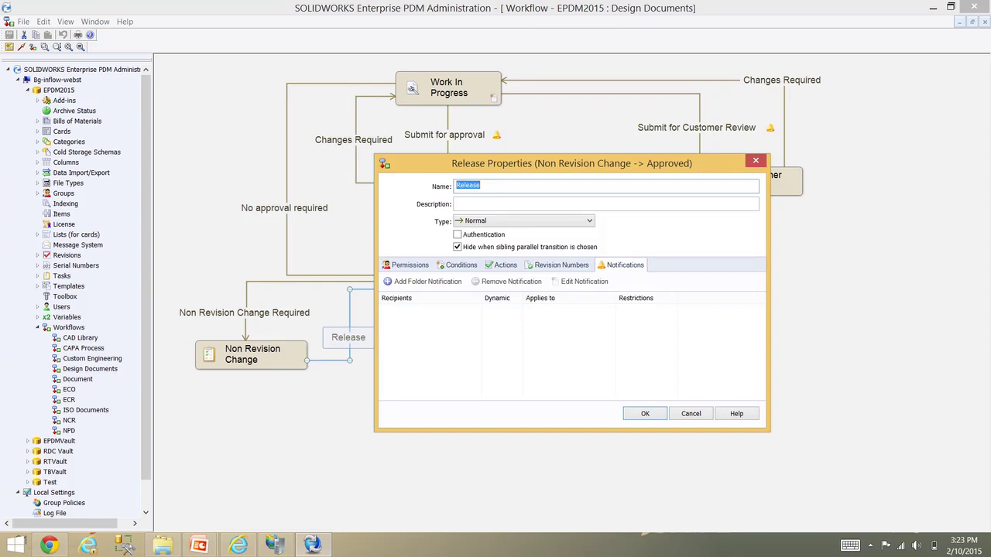
left_click(490, 266)
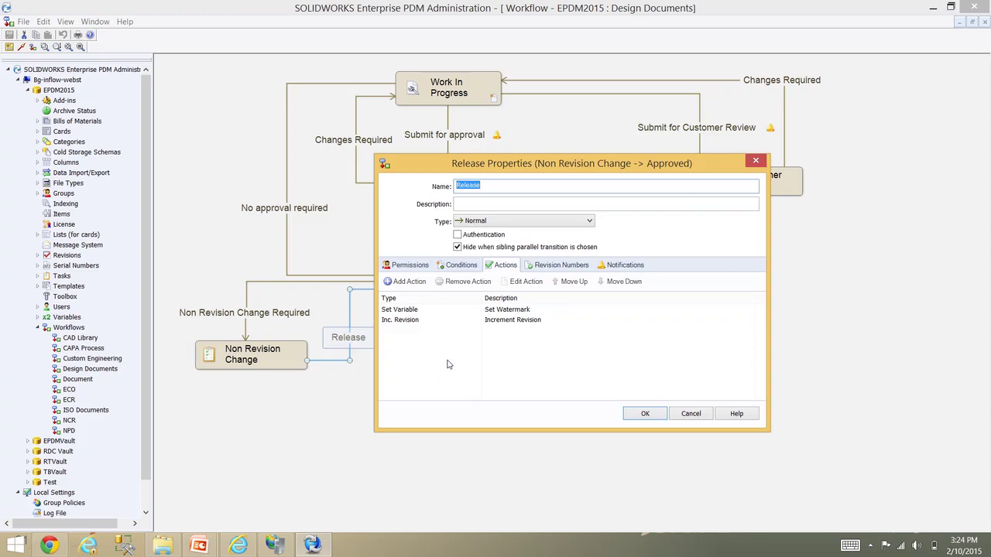
left_click(690, 413)
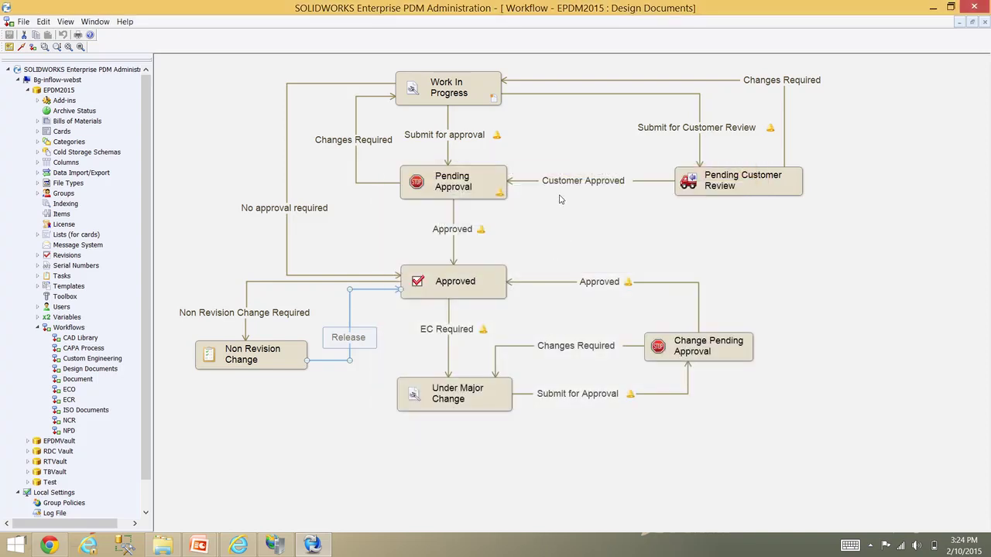
- Review the EC Required transition's properties without changes, then bring up the Enterprise PDM Web login page
left_click(488, 254)
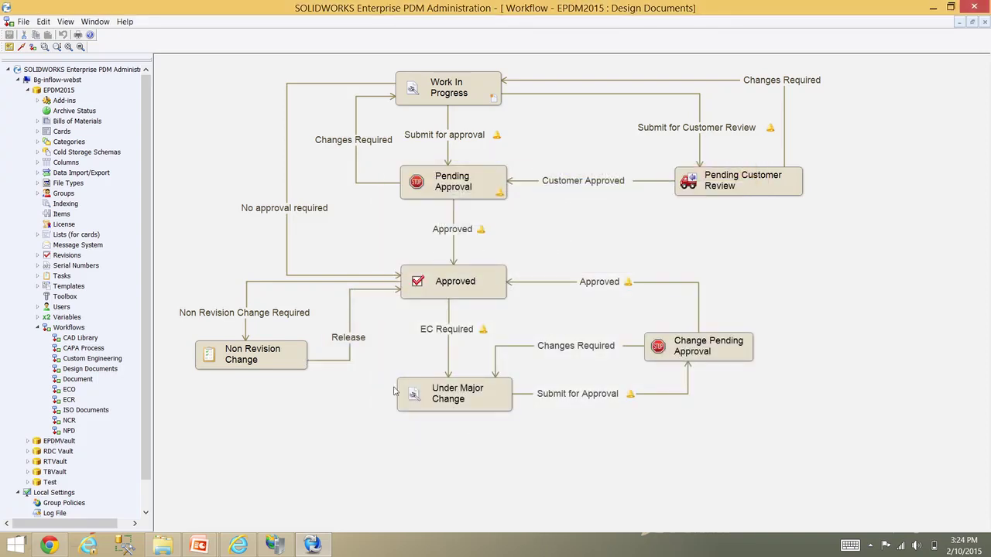
double_click(447, 330)
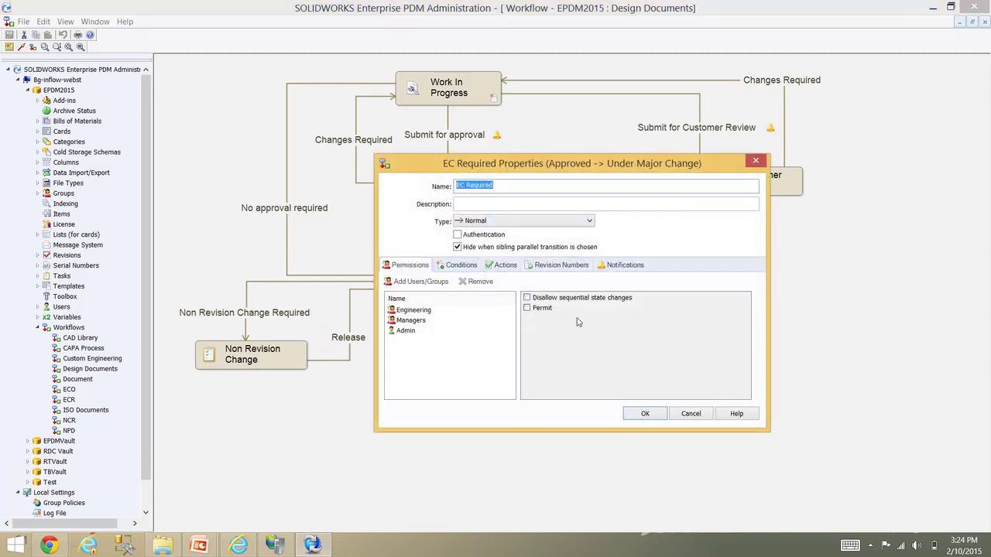
left_click(695, 415)
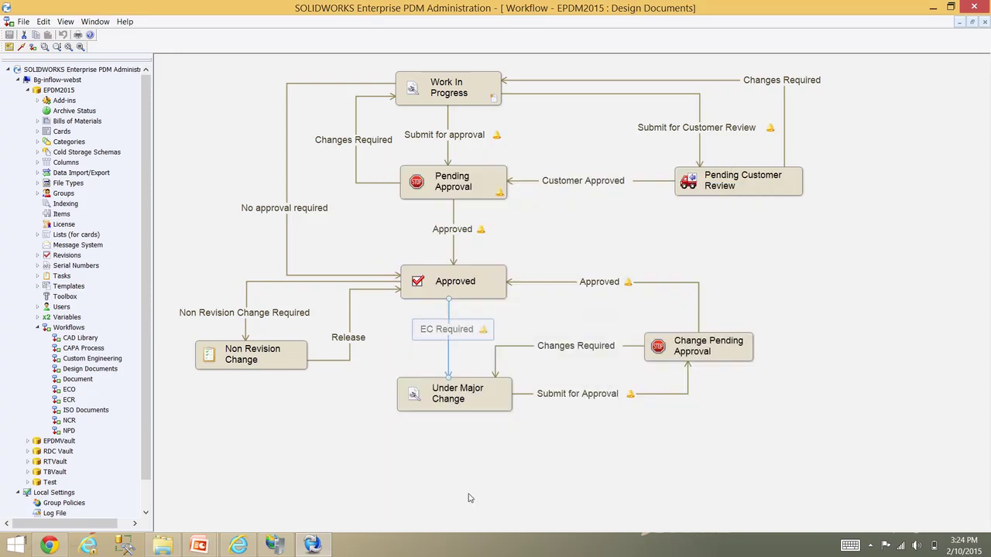
mouse_move(275, 548)
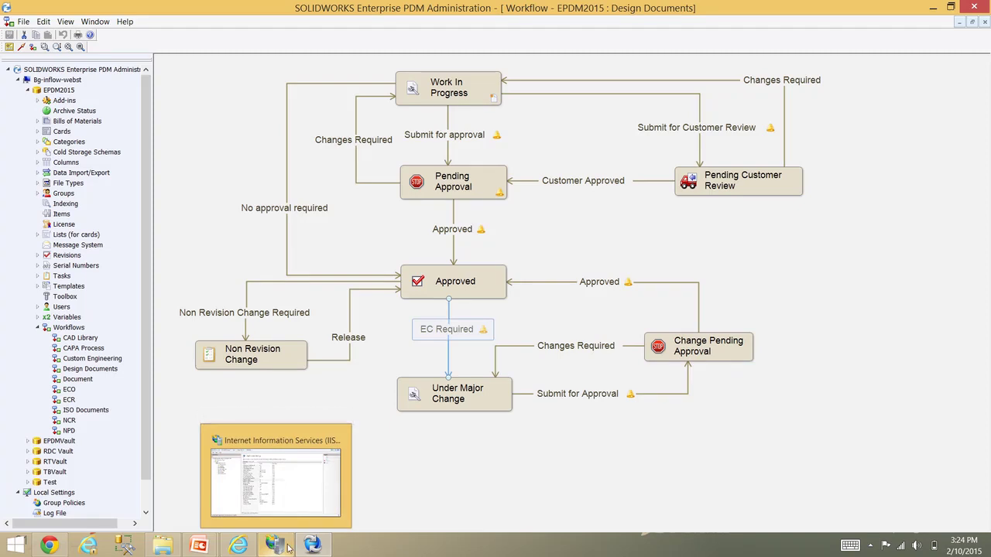
left_click(237, 546)
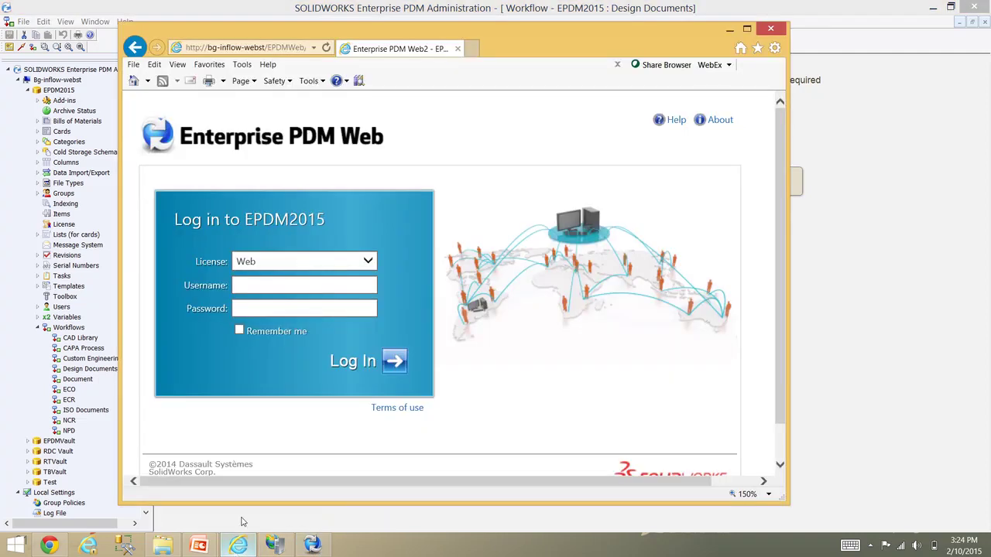
- Show the Web2 Images folder, then advance the slide show to Agenda slide 22, WEB2 vs. EPDM Web Access
left_click(162, 546)
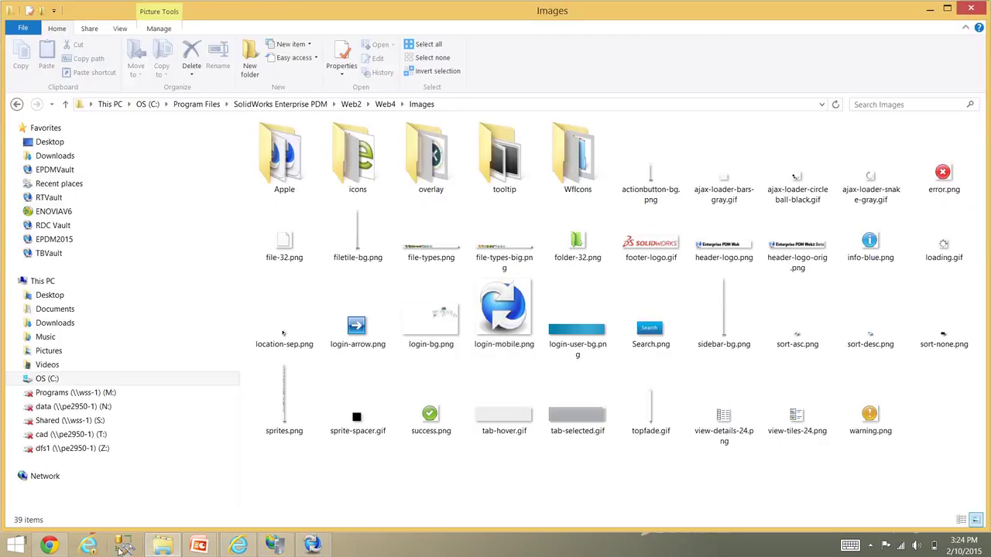
left_click(232, 488)
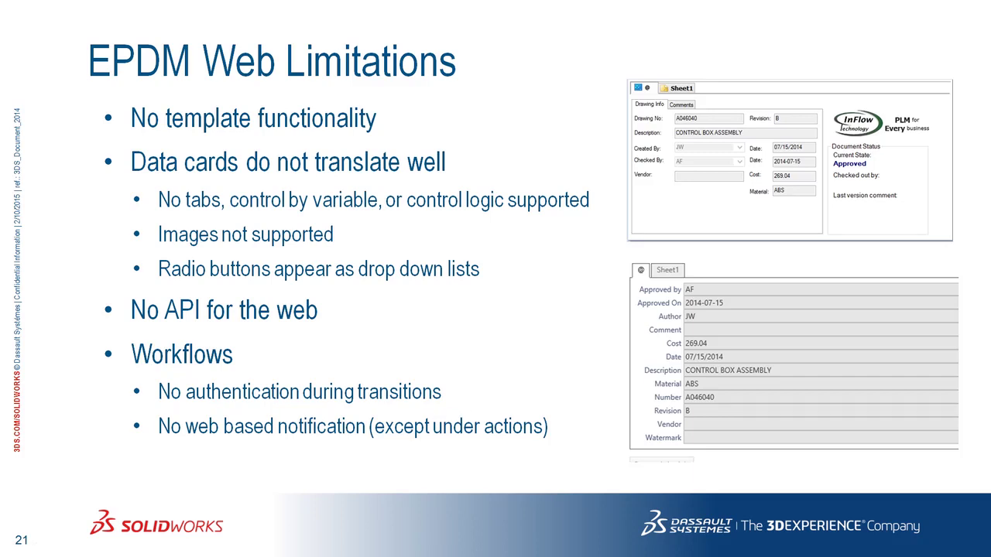
left_click(473, 396)
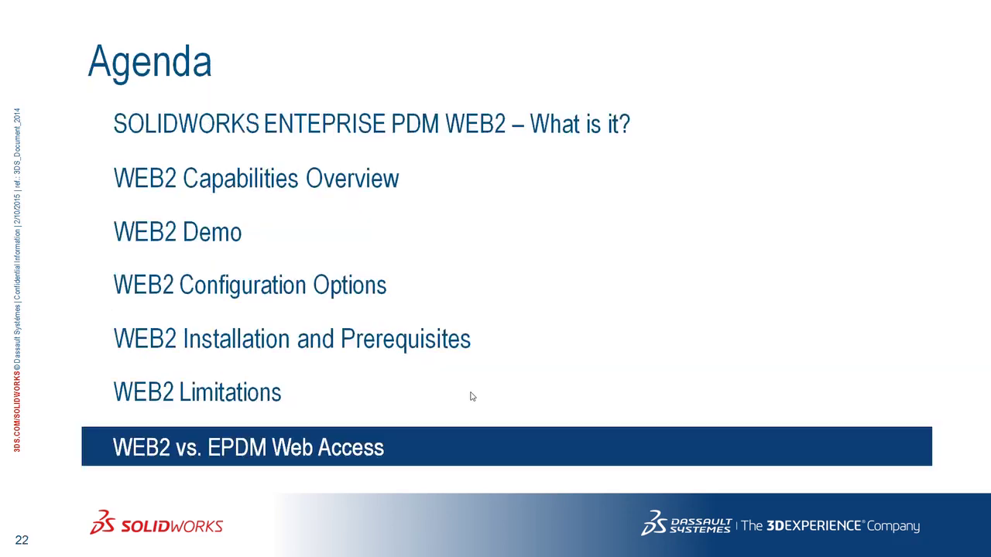
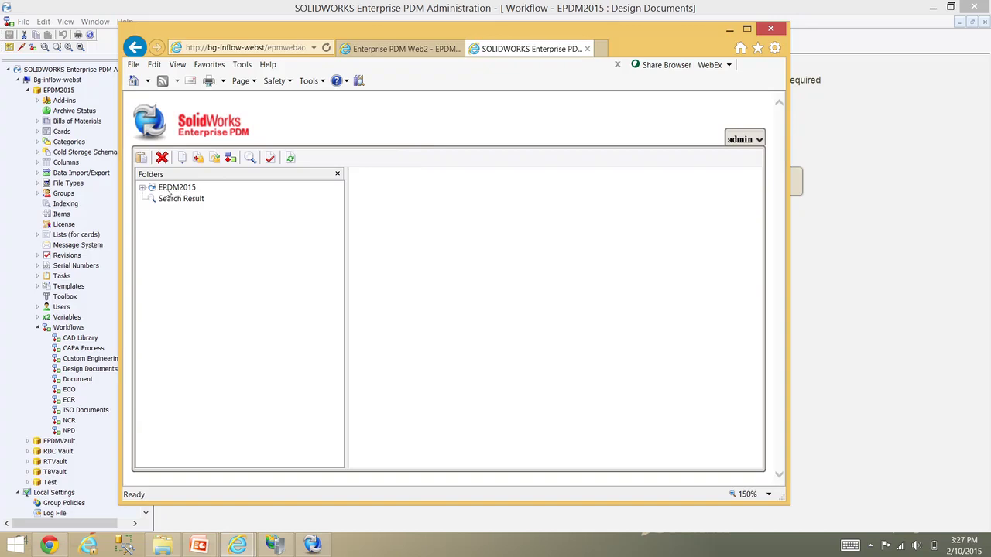
- Log in to the EPDM2015 vault with the user name and password, then widen the Name column
left_click(143, 188)
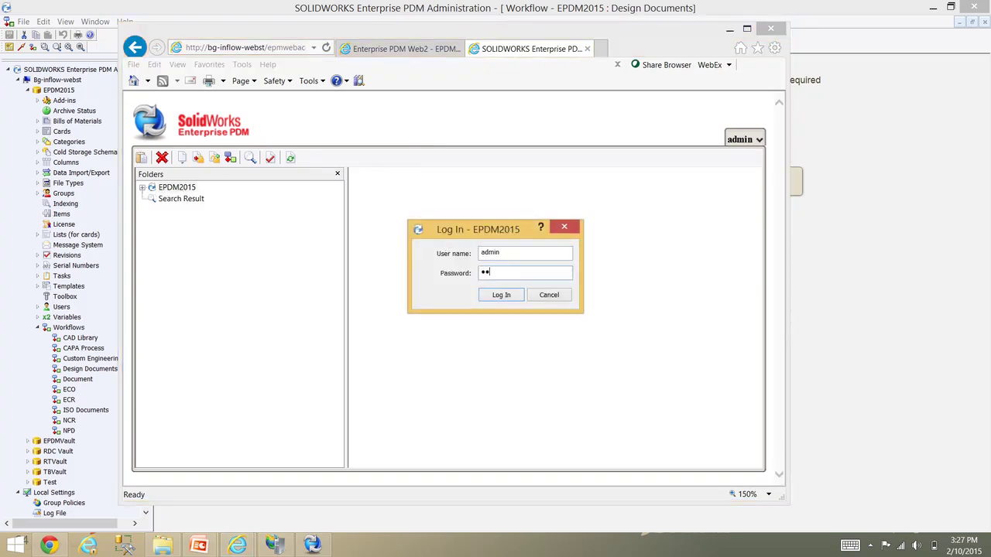
key("Return")
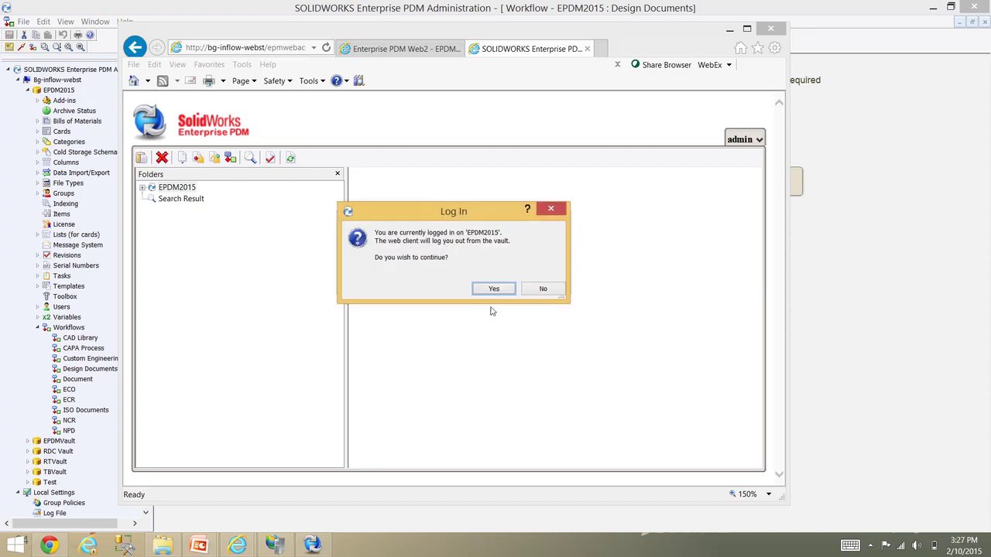
left_click(495, 288)
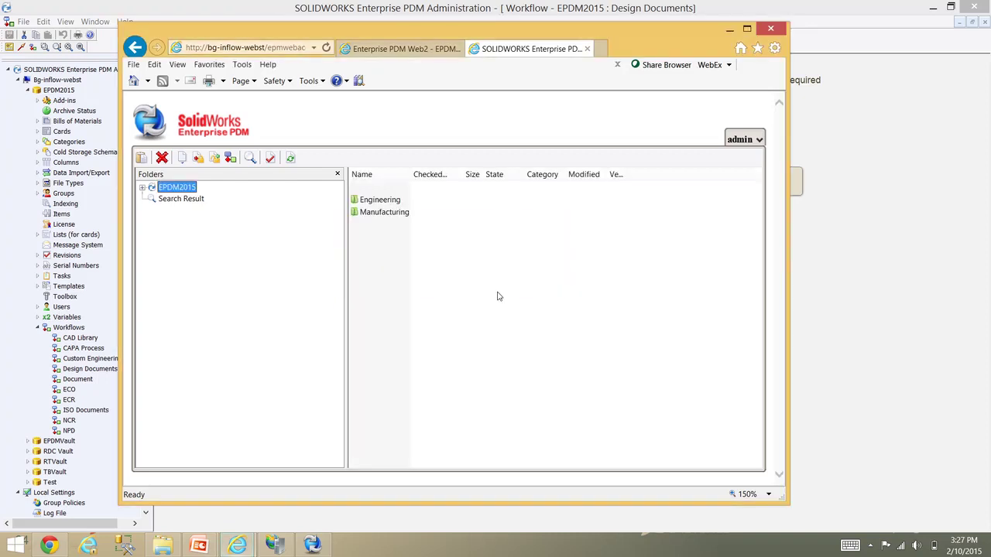
left_click_drag(408, 175, 466, 175)
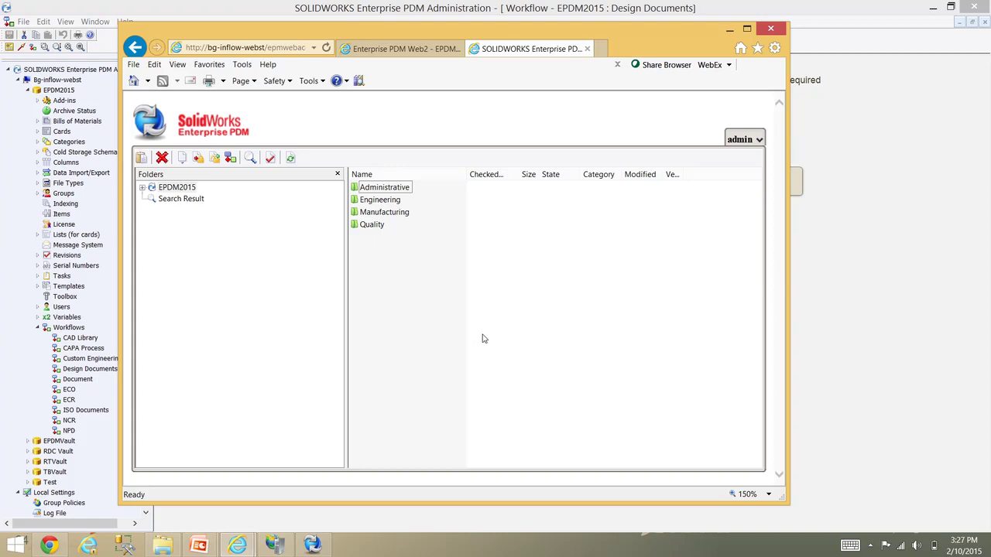
- Open Engineering and view the Products folder's data card in Properties, then cancel
double_click(375, 200)
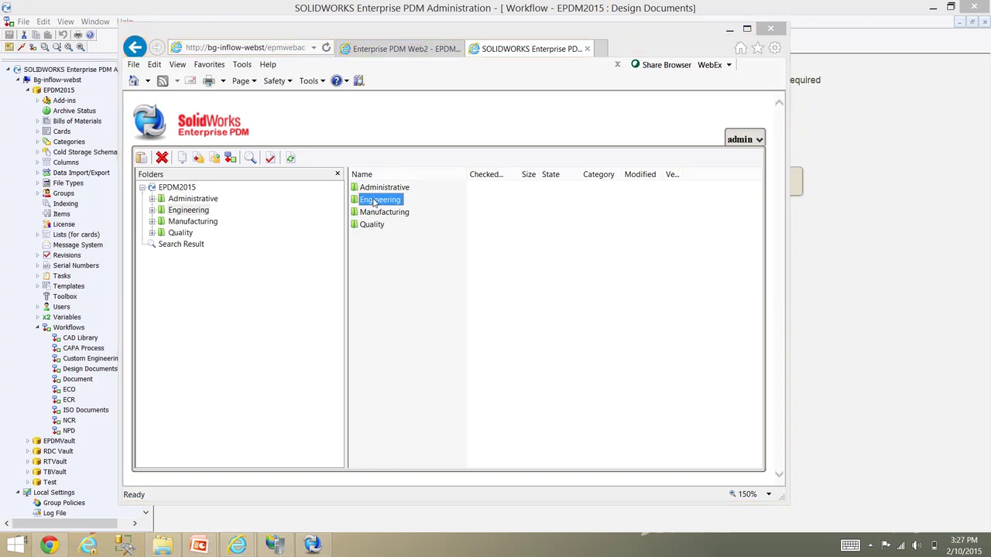
right_click(376, 214)
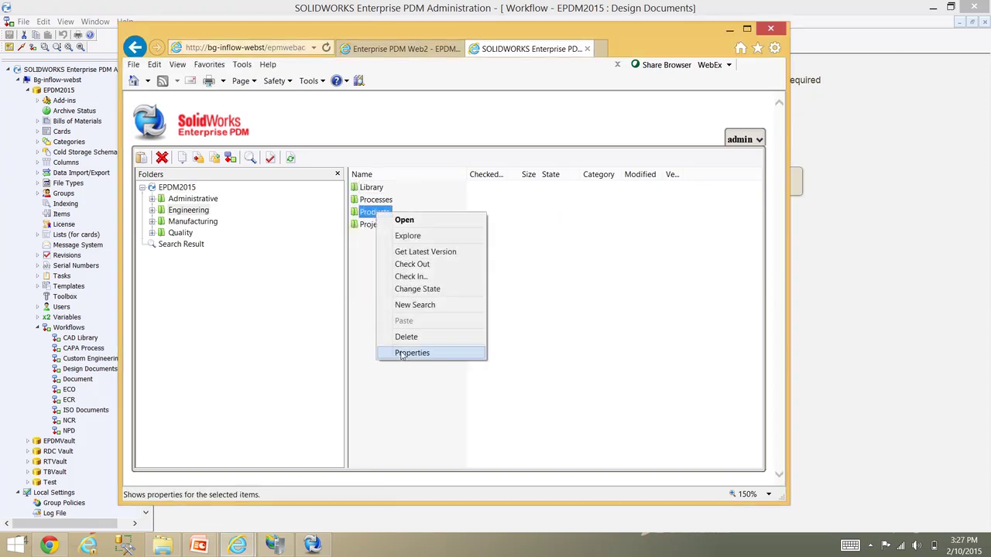
left_click(411, 353)
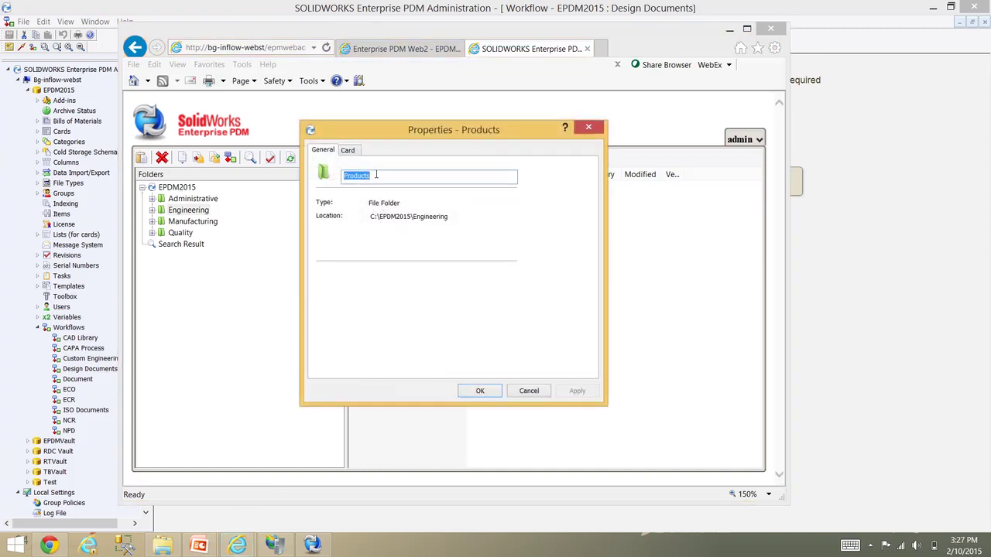
left_click(347, 150)
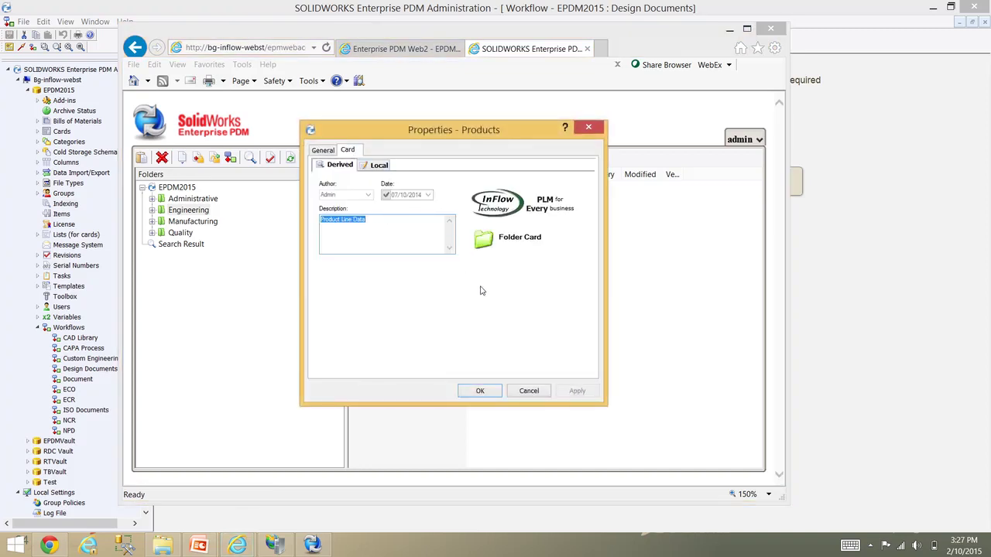
left_click(525, 393)
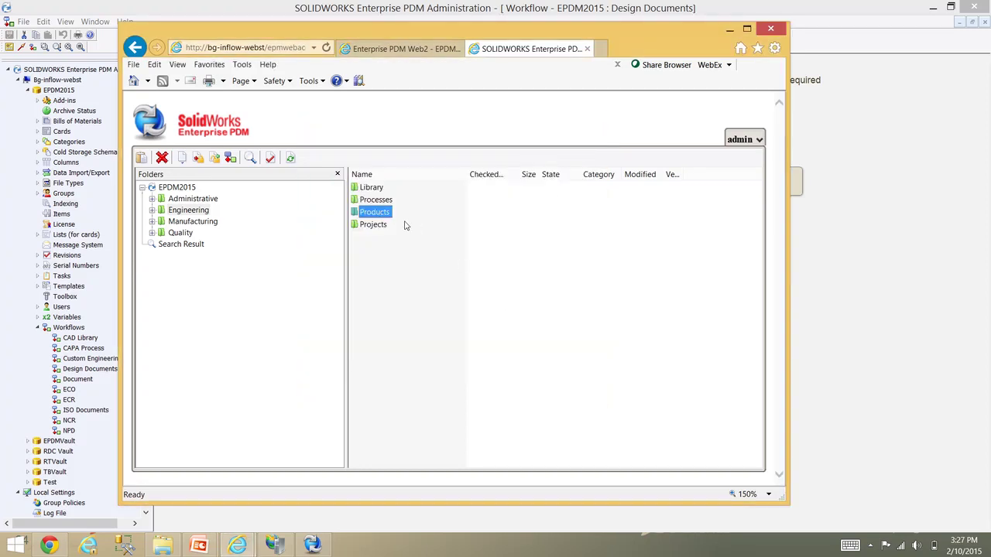
- Open Projects and navigate through Products > Enclosures to the Industrial Equipment drawings
left_click(372, 230)
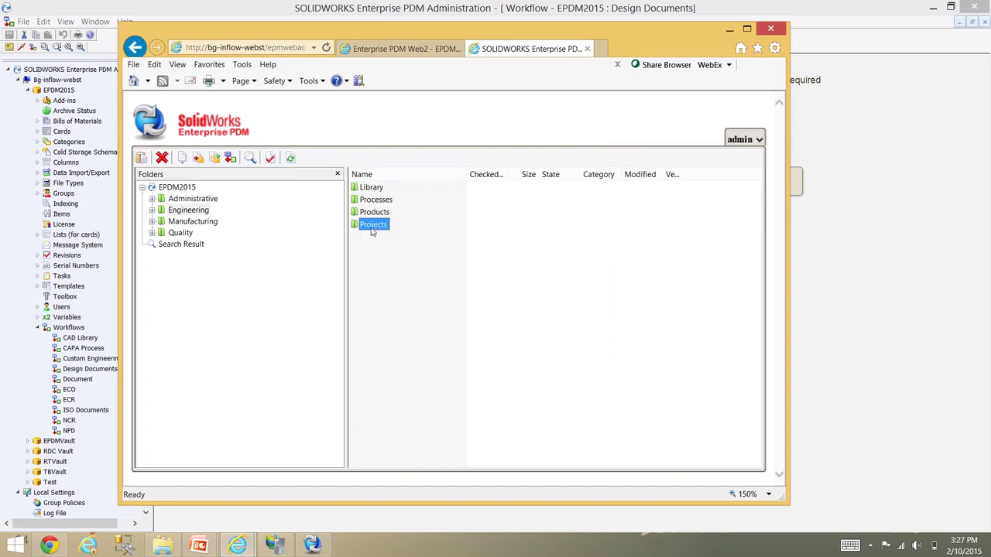
double_click(373, 229)
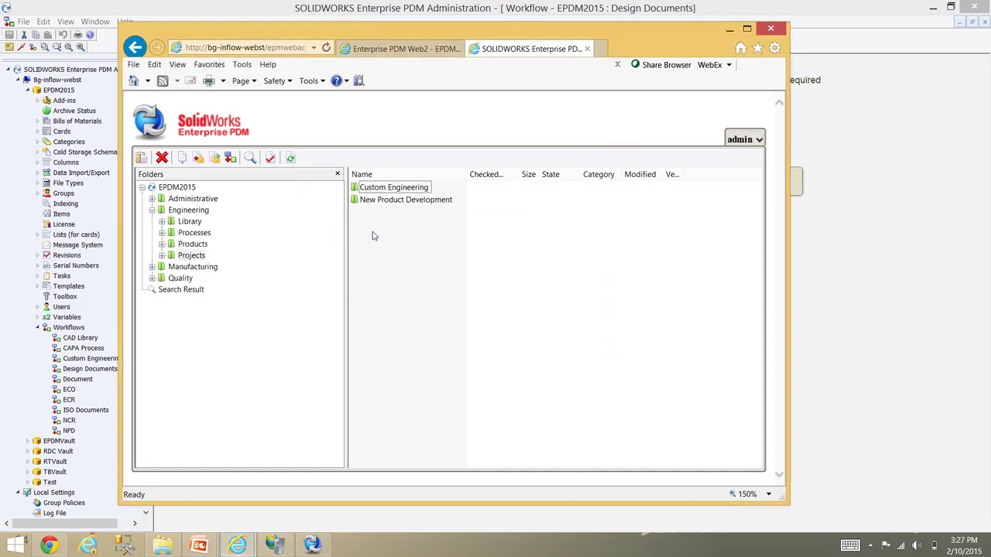
left_click(162, 244)
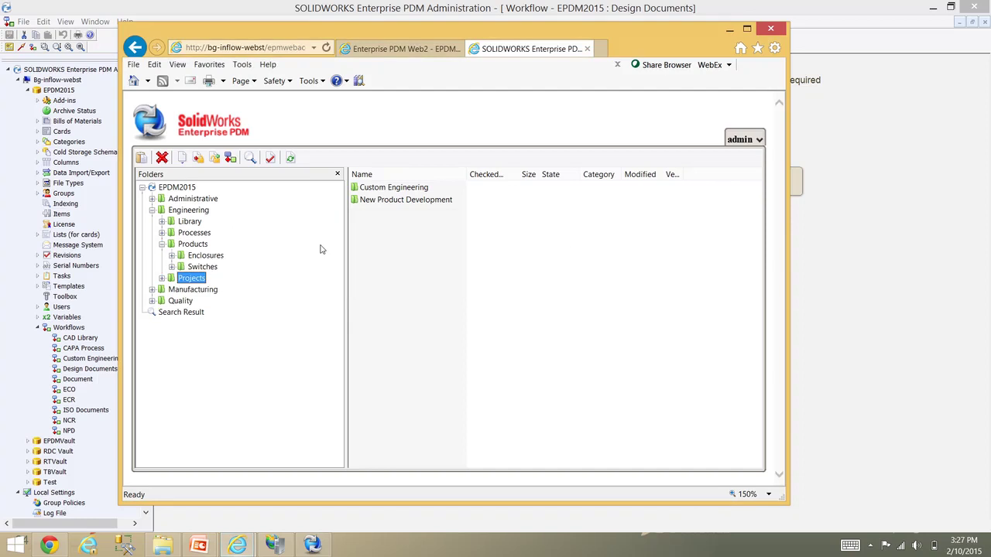
left_click(171, 255)
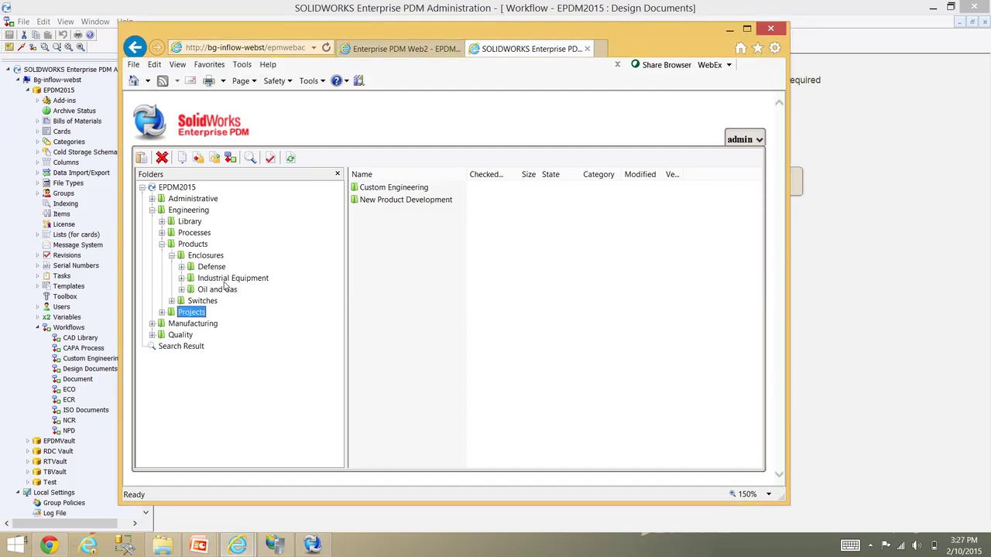
double_click(225, 280)
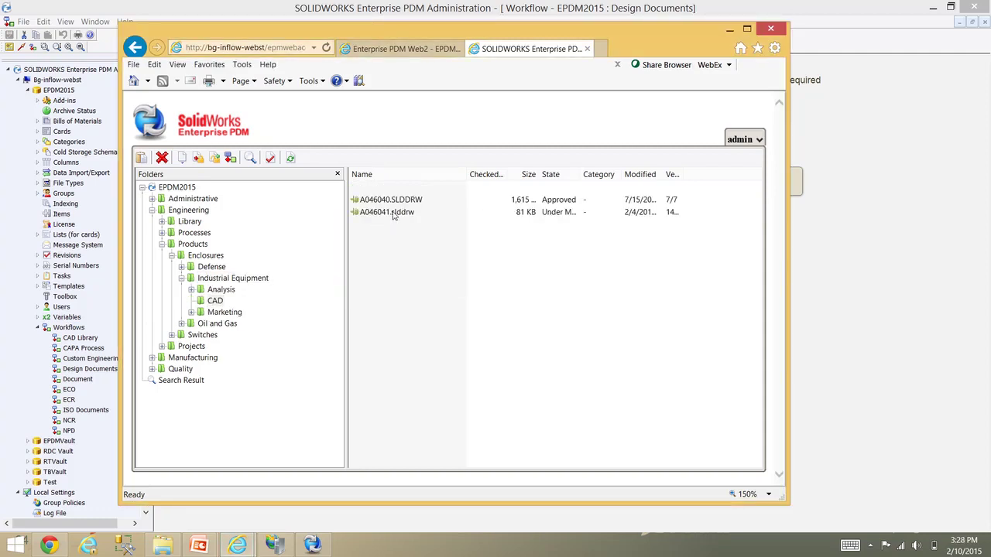
right_click(392, 215)
- Review A046041.slddrw's data card and Comments tab in its Properties, then cancel
left_click(423, 321)
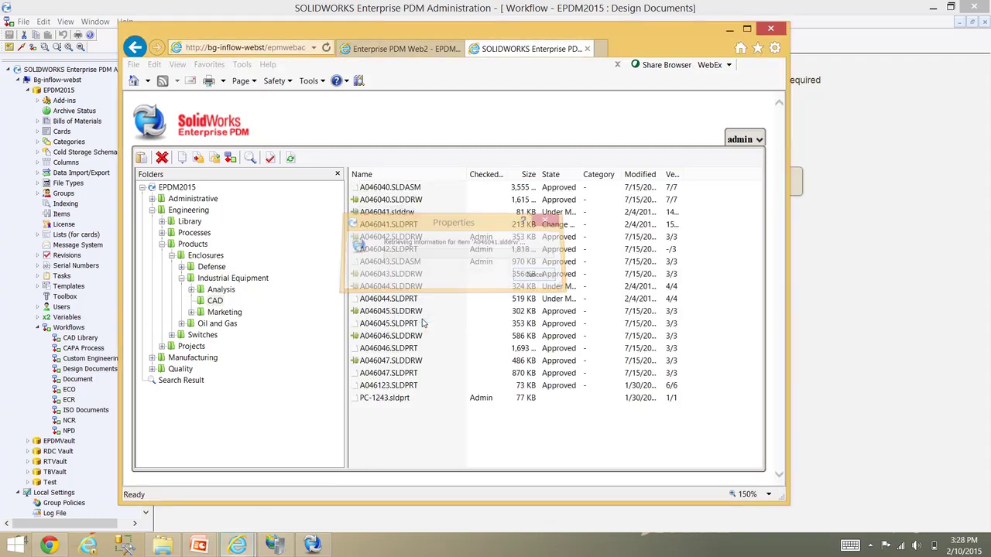
left_click(318, 150)
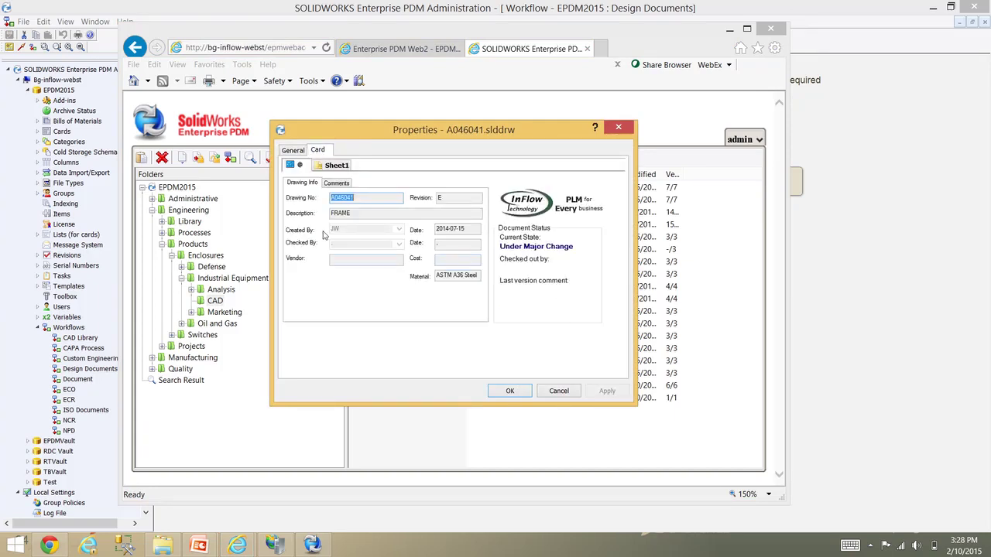
left_click(332, 184)
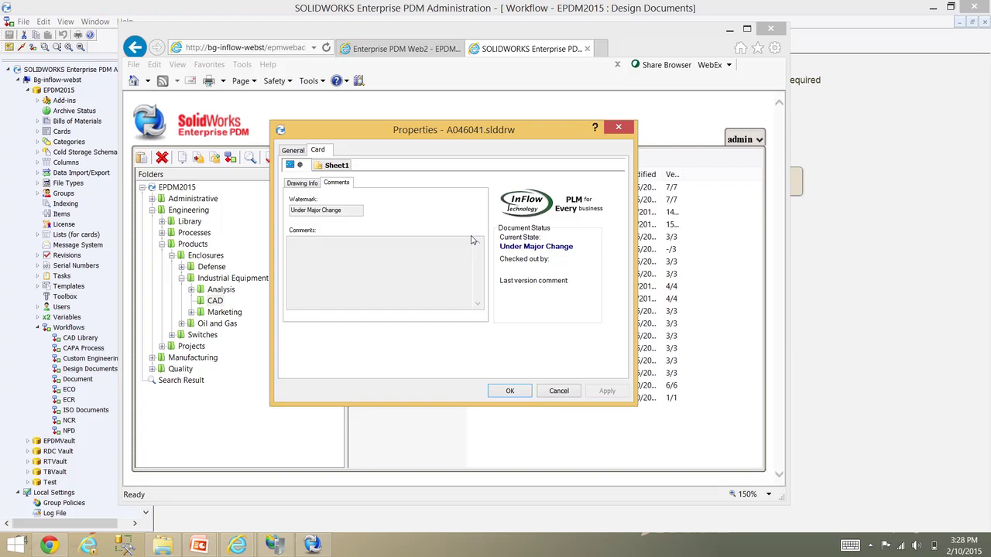
left_click(555, 391)
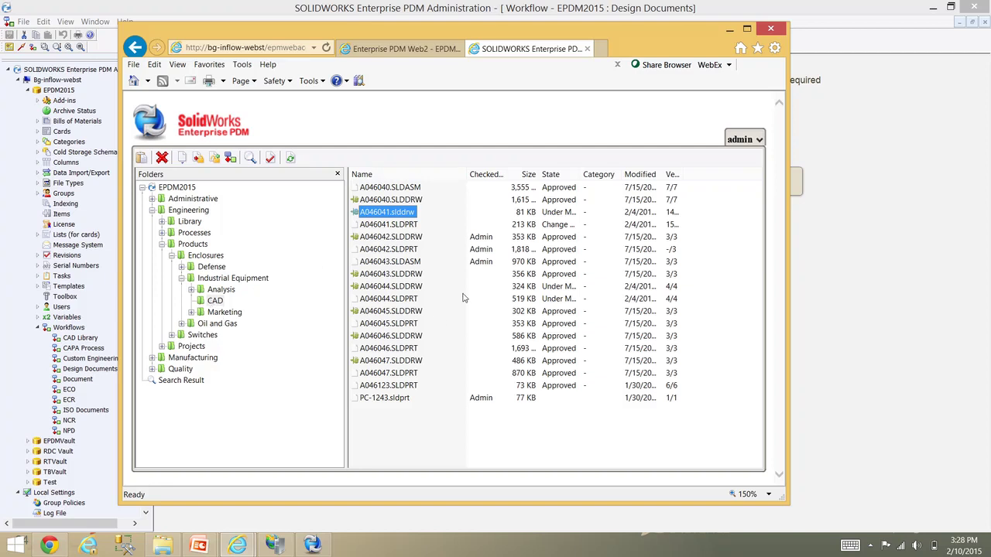
- Widen the browser window, then return to the full-screen PowerPoint slide show's Questions slide
left_click_drag(786, 148, 958, 148)
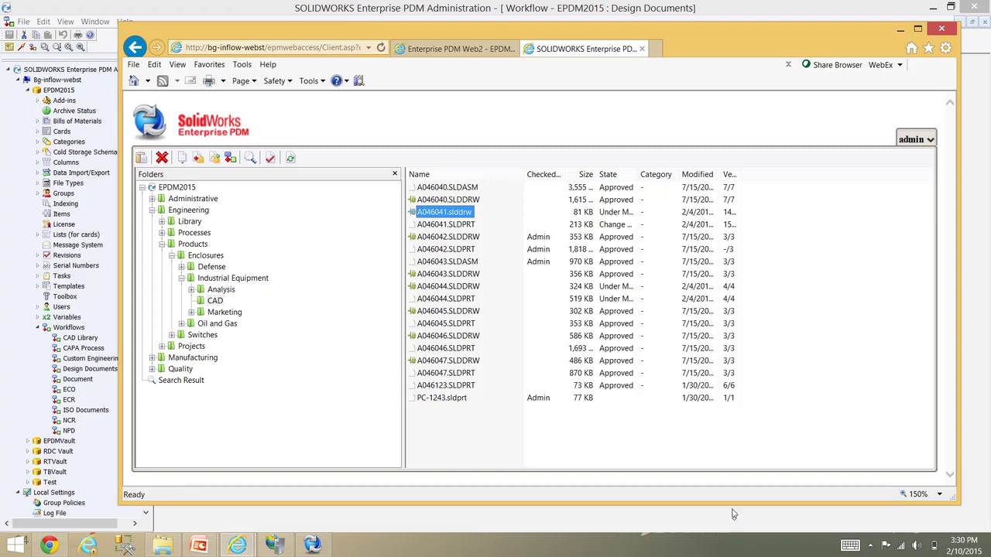
mouse_move(200, 546)
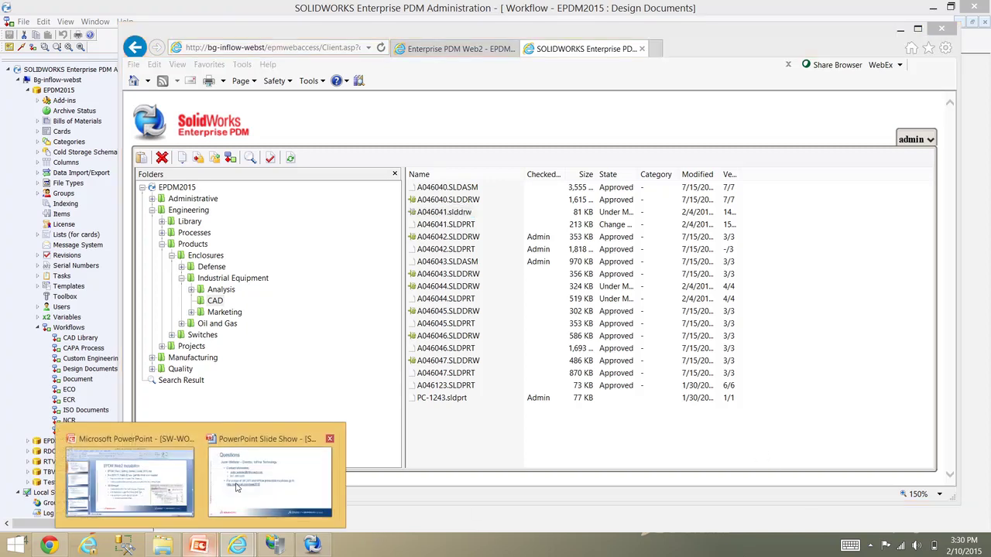
left_click(285, 462)
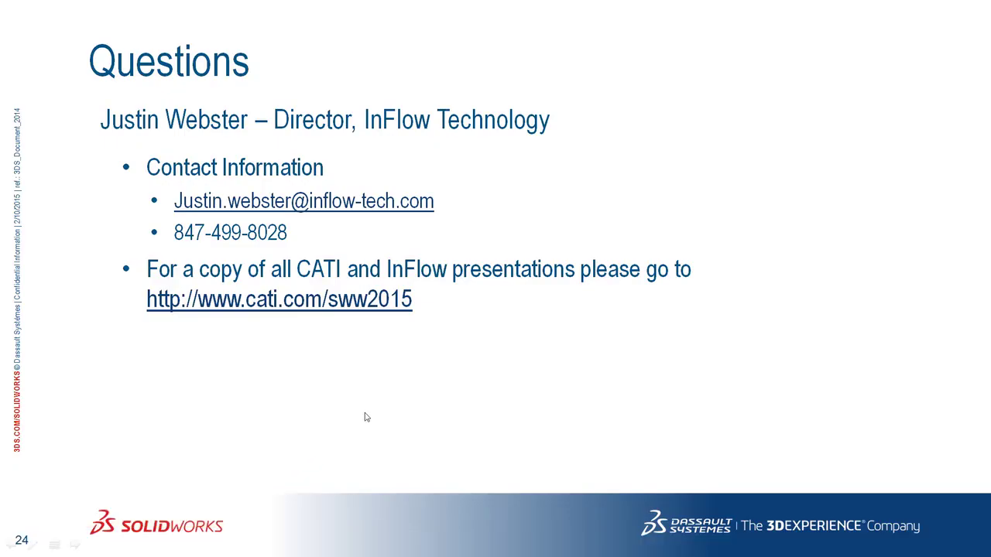